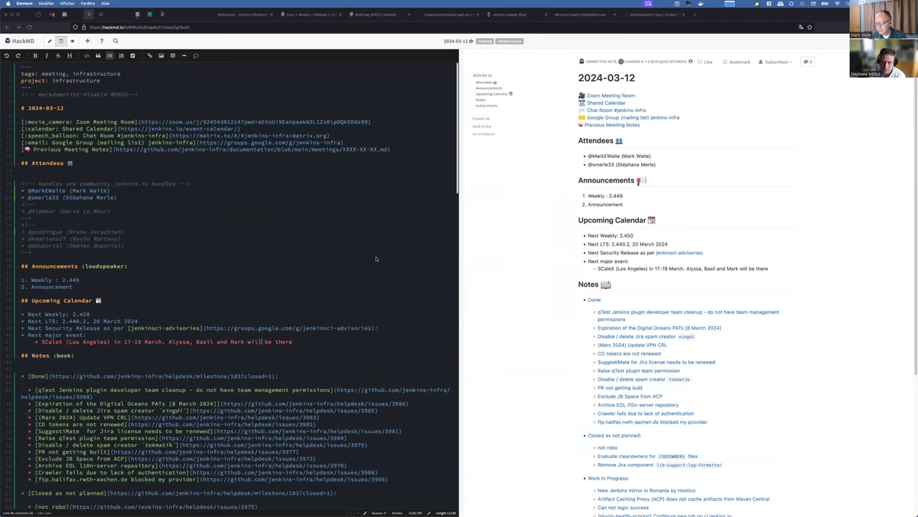
- On the SCaleX event line, replace 'will be there' with 'attending'
key("alt+Left")
key("super+shift+Right")
type("attend")
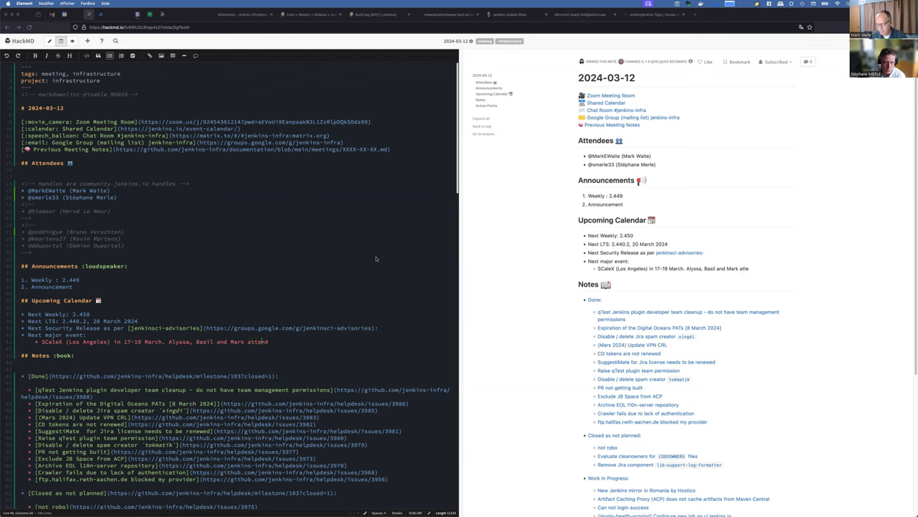
type("ing")
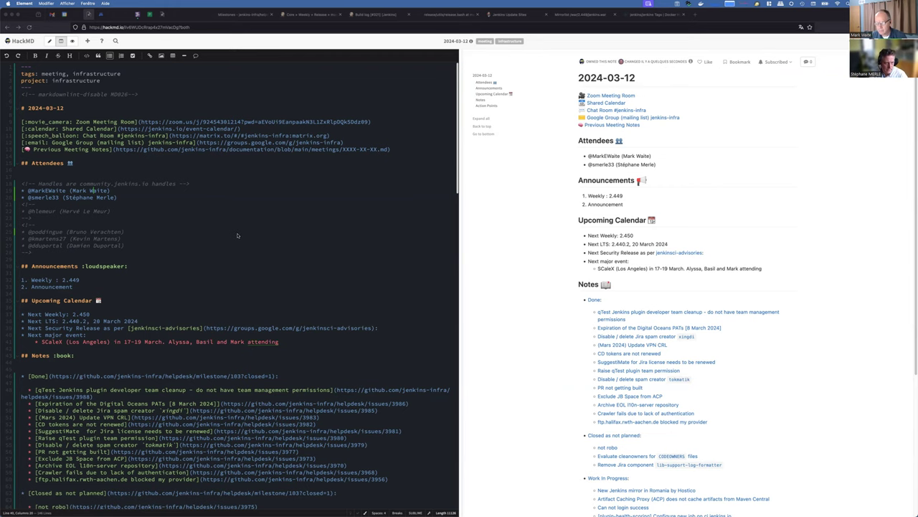
- Append ', mirrors delayed' to the Weekly 2.449 status line
scroll(236, 235, "down", 3)
scroll(237, 235, "down", 1)
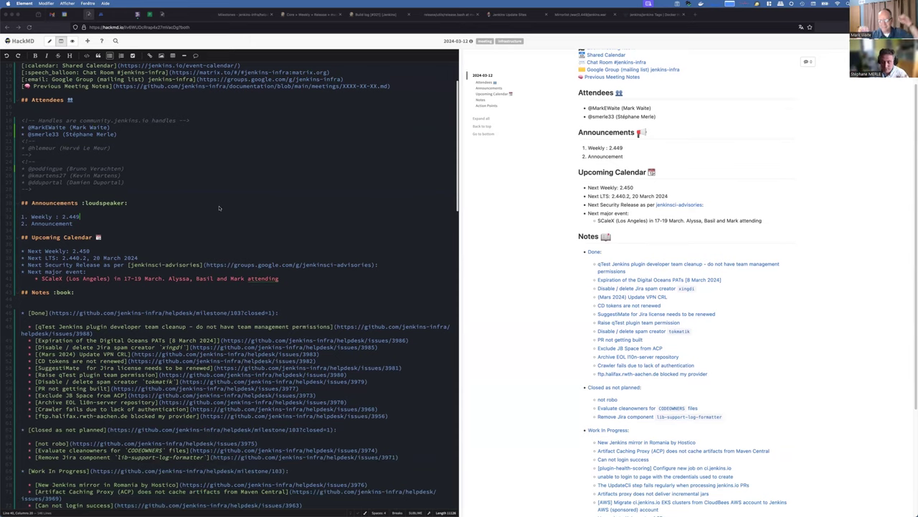
scroll(212, 204, "down", 2)
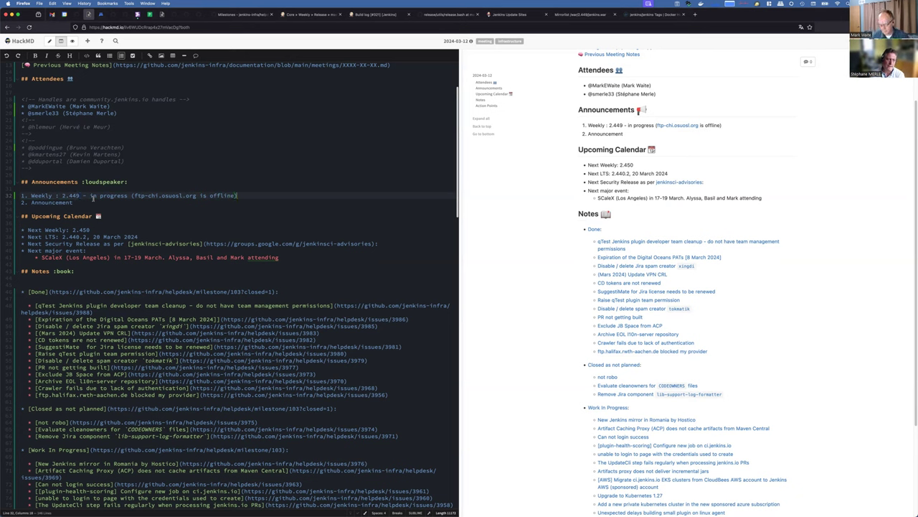
type(", mirrors d")
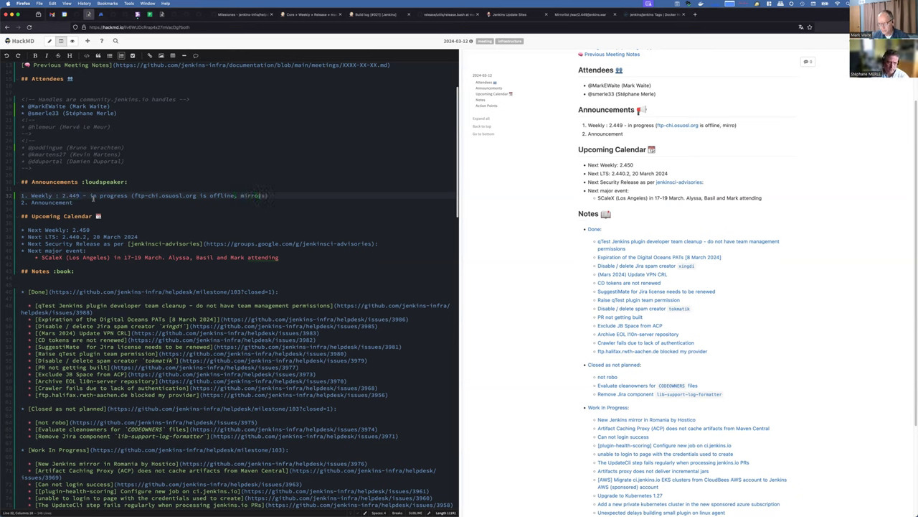
type("elayed")
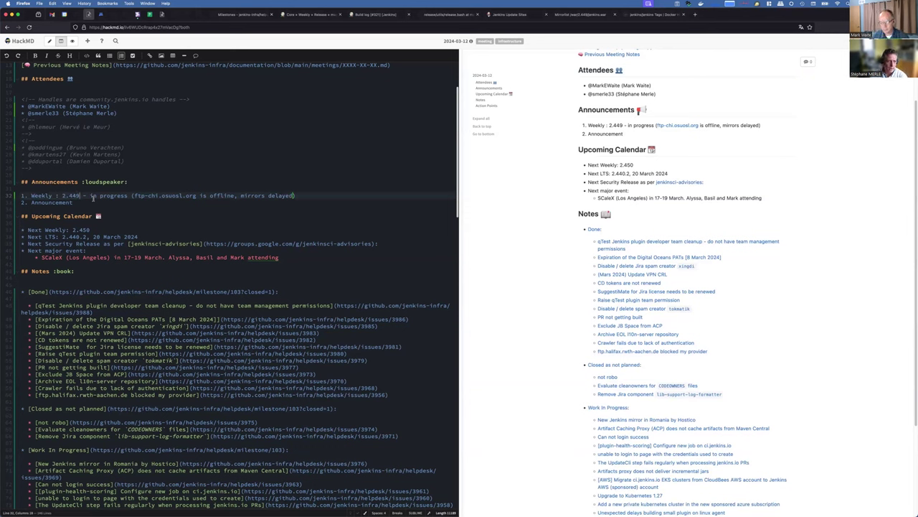
- Add a nested bullet 'Two mirrors already have the bits' under Weekly 2.449
key("Return")
key("Tab")
key("BackSpace")
key("BackSpace")
key("BackSpace")
type("* Two mirrors already have the biots")
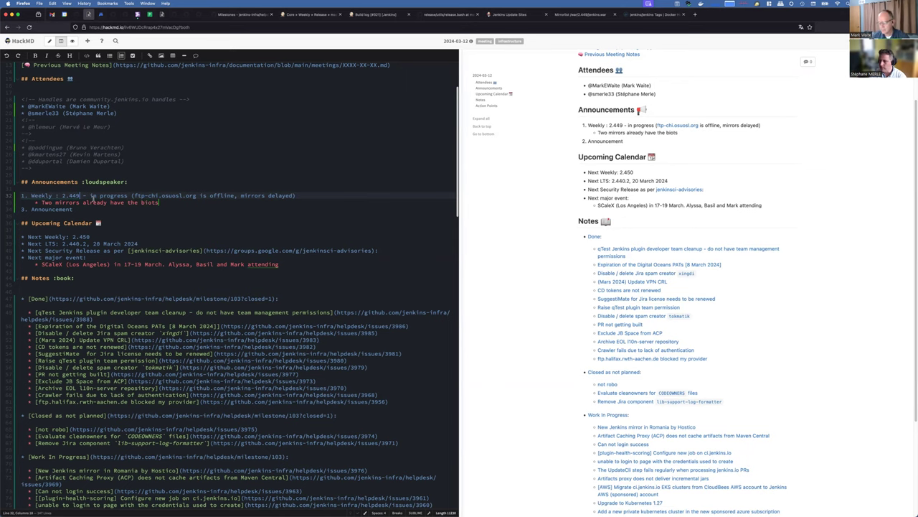
key("BackSpace")
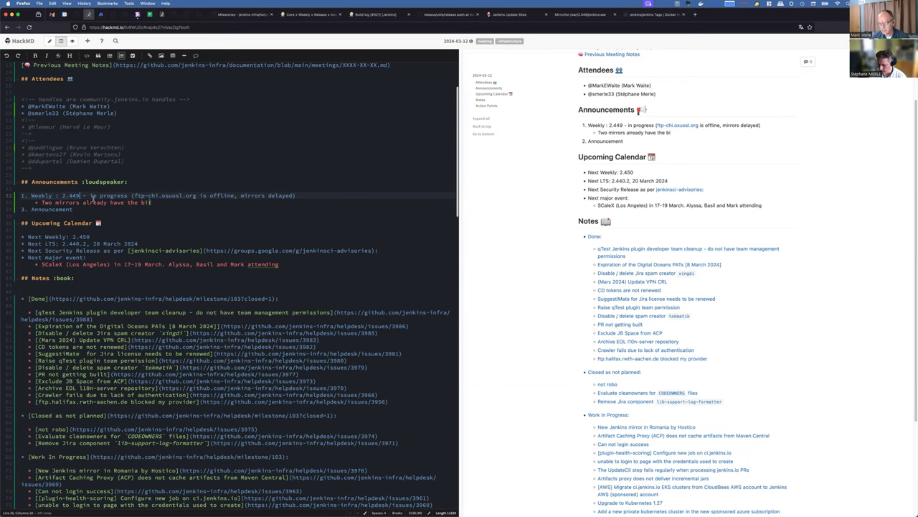
type("s")
- Add a nested bullet confirming the container images are available
key("Return")
type("Confirmed ")
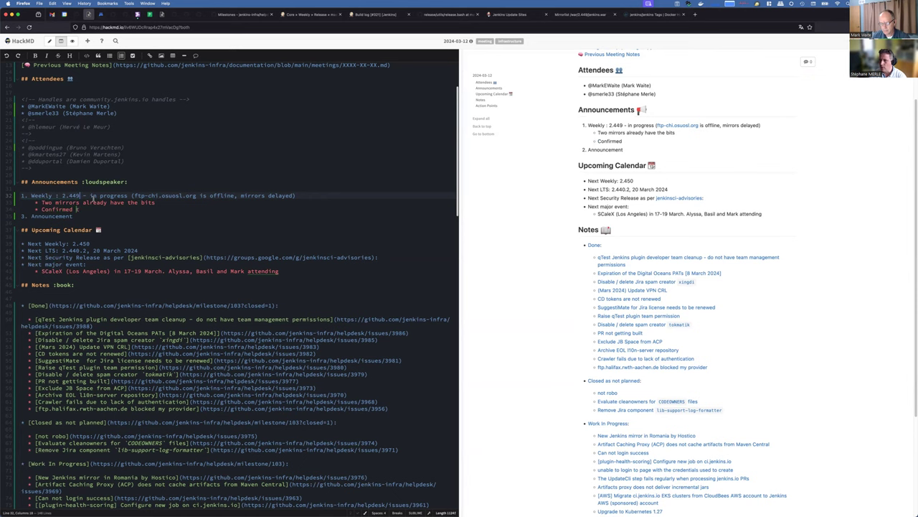
type("the confi")
type("iner image")
type("s are available")
type(", will upd")
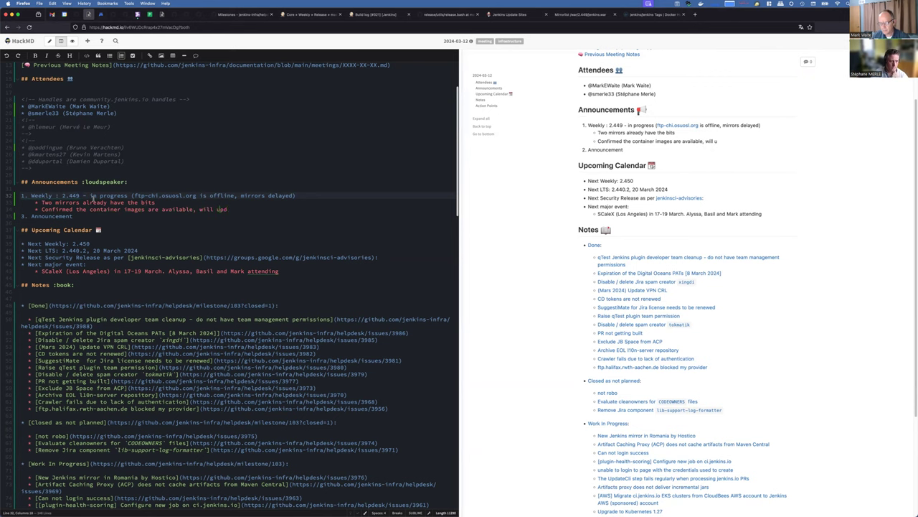
key("BackSpace")
key("BackSpace")
key("BackSpace")
key("BackSpace")
key("BackSpace")
key("BackSpace")
key("BackSpace")
key("BackSpace")
key("BackSpace")
key("BackSpace")
- Add a nested bullet 'Will update weekly.jenkins.io'
key("Return")
type("W")
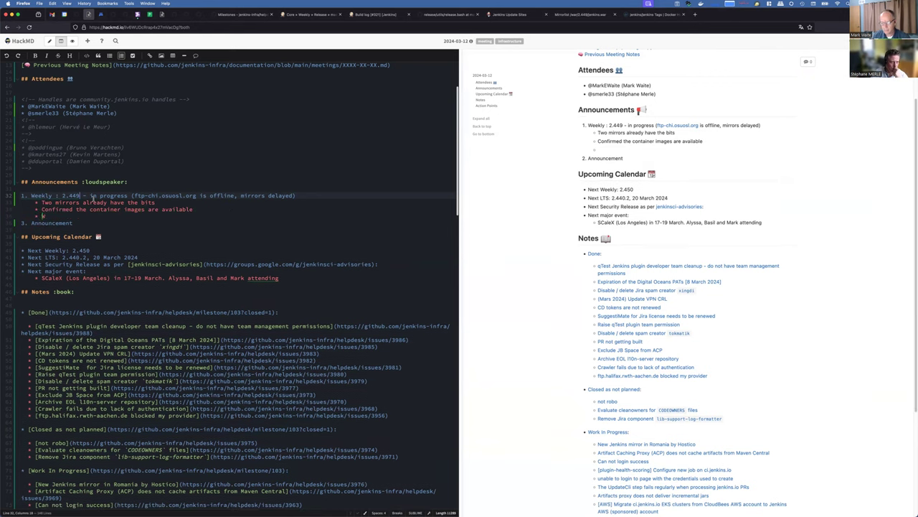
type("ill update ww")
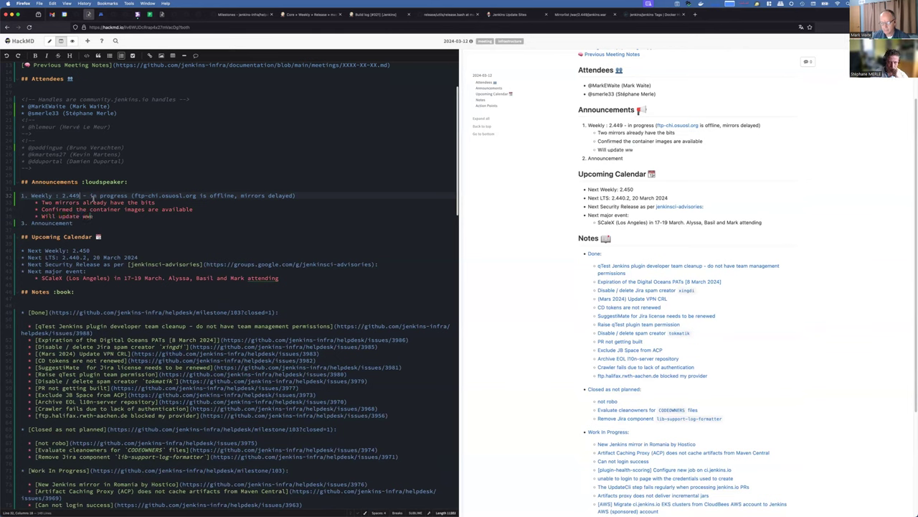
key("BackSpace")
type("qe")
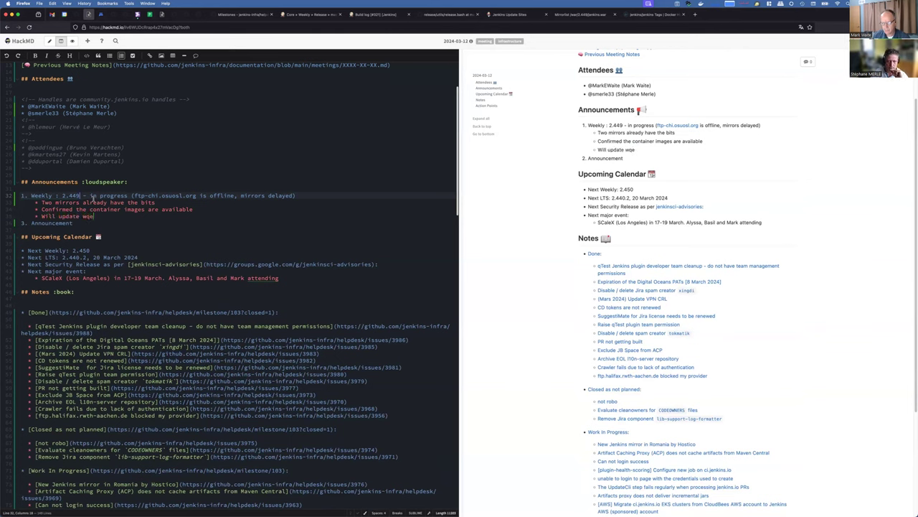
key("BackSpace")
key("BackSpace")
type("eekly.jenkins.io")
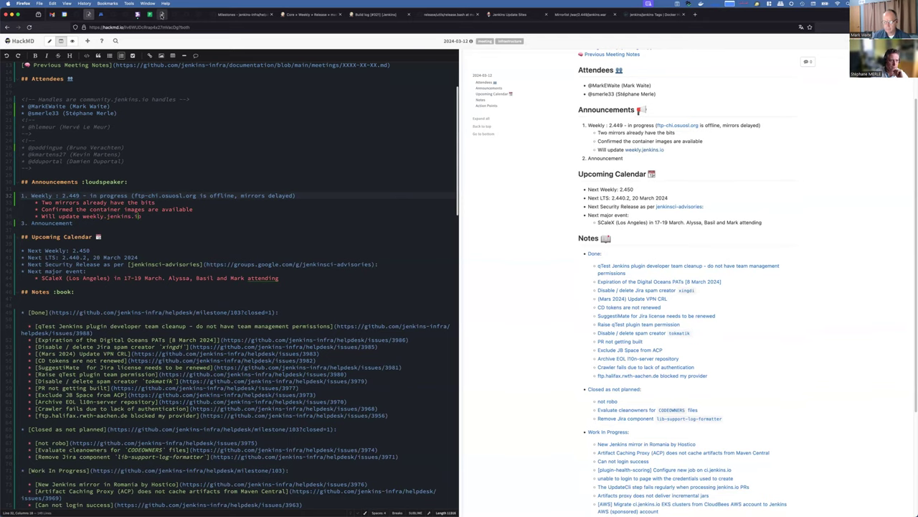
- Review last week's 2024-03-05 notes, then return to the 2024-03-12 notes
left_click(161, 14)
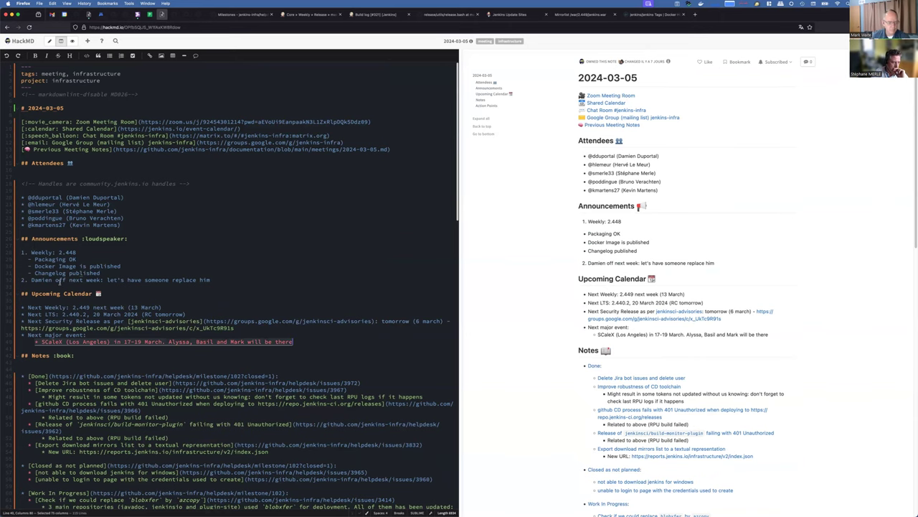
left_click(88, 14)
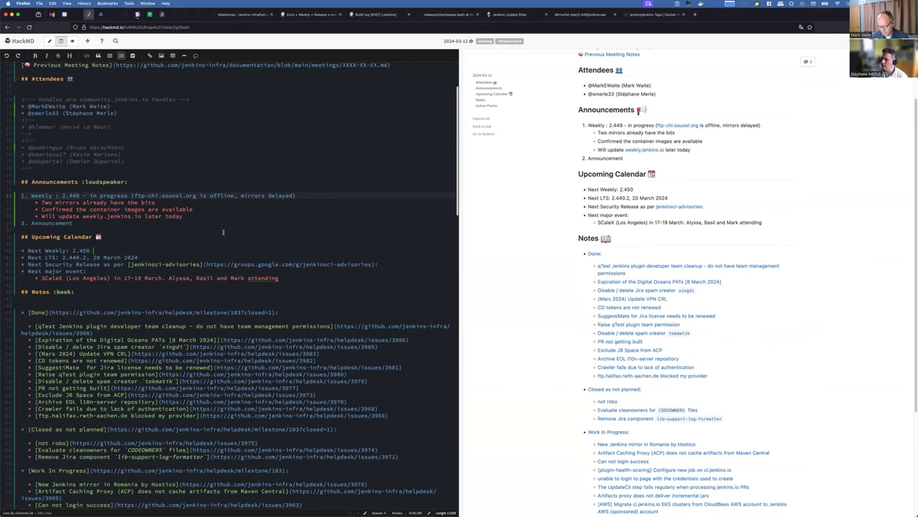
- Date the next weekly 2.450 as 19 Mar 2024
type("9 M")
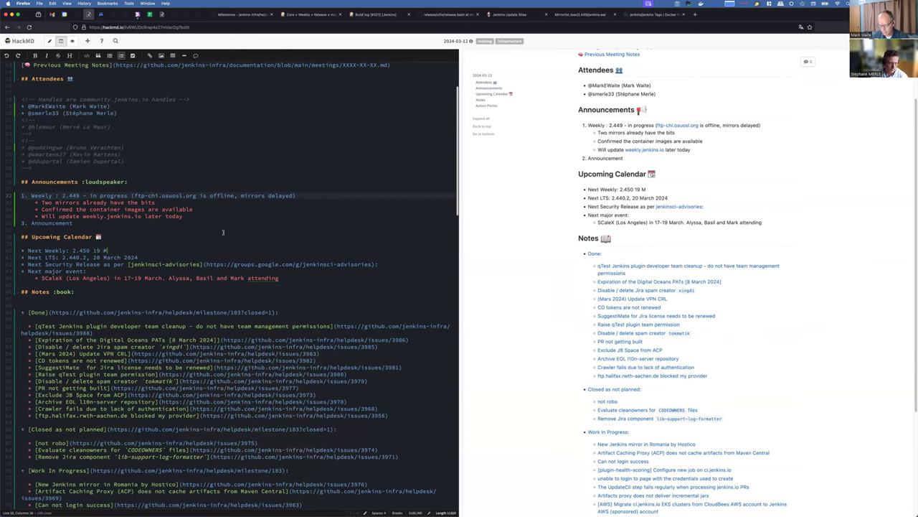
type("ar 2023")
key("BackSpace")
type("4")
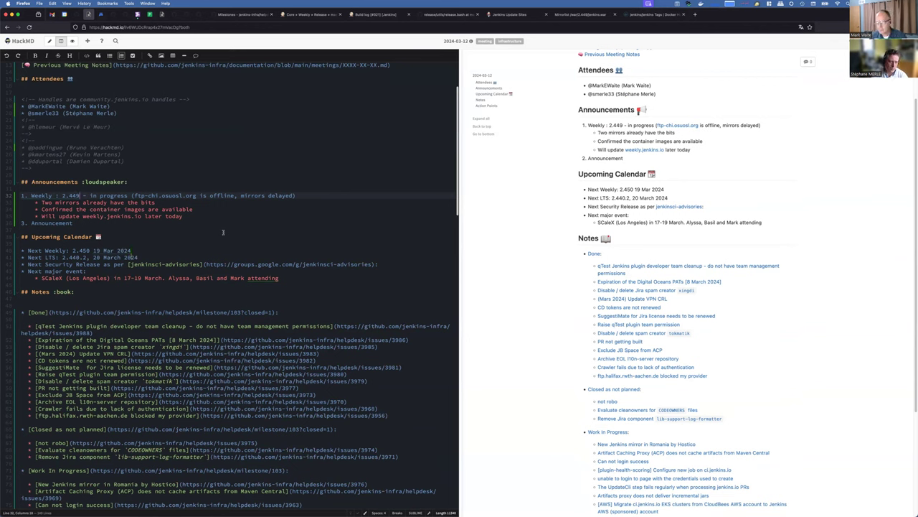
- Name the release lead on the Next LTS line and start a 'Needs review of' sub-bullet
type("- Kris Stern is release lead")
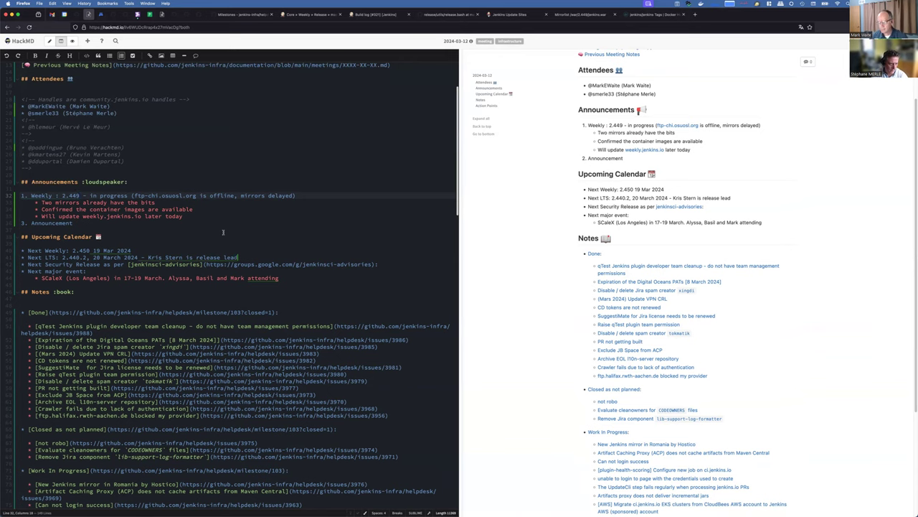
key("Return")
key("Tab")
type("Needs review of c")
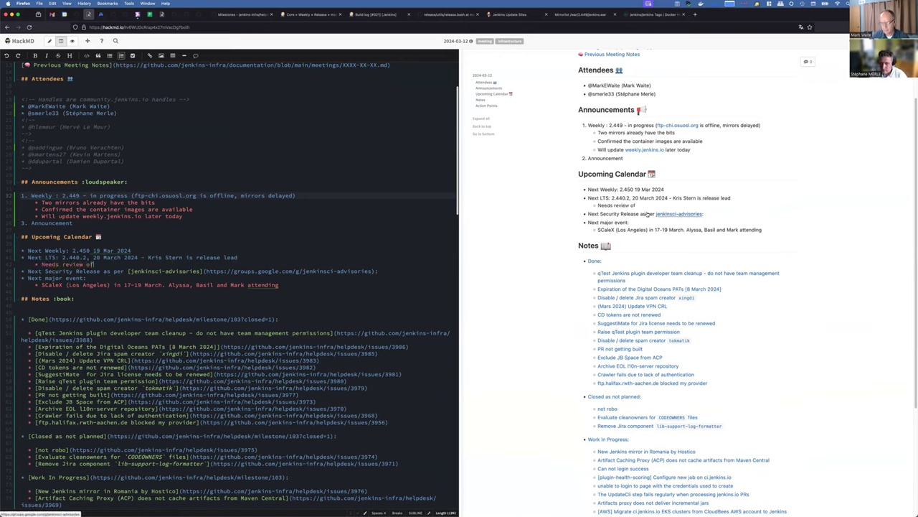
middle_click(653, 213)
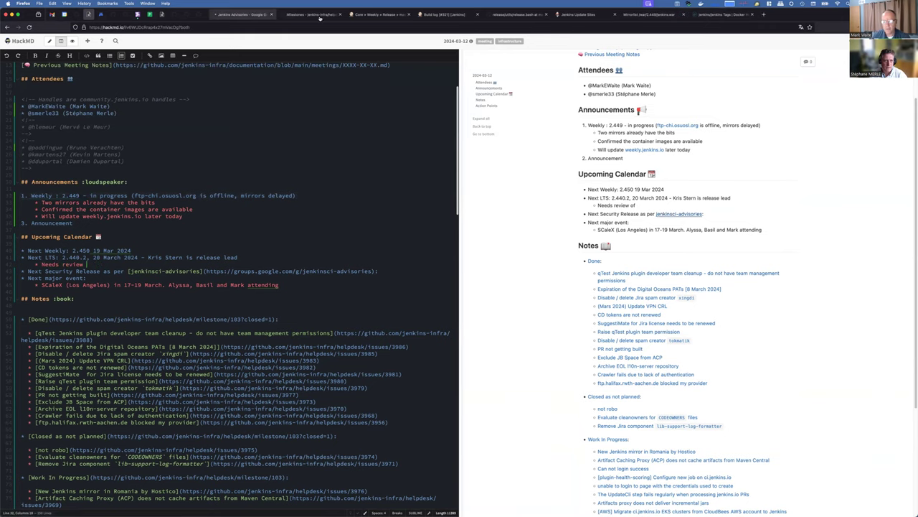
- Check the Jenkins Advisories group posts, then go back to the meeting notes
left_click(237, 14)
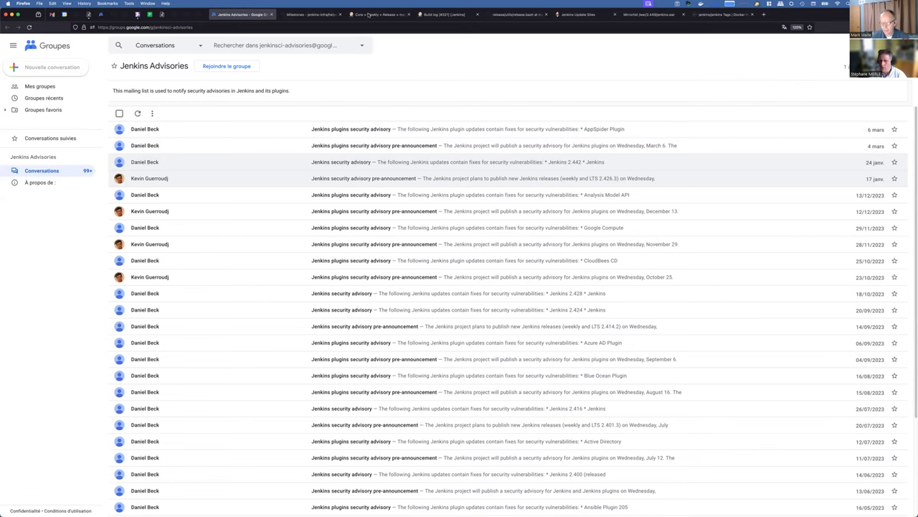
left_click(88, 13)
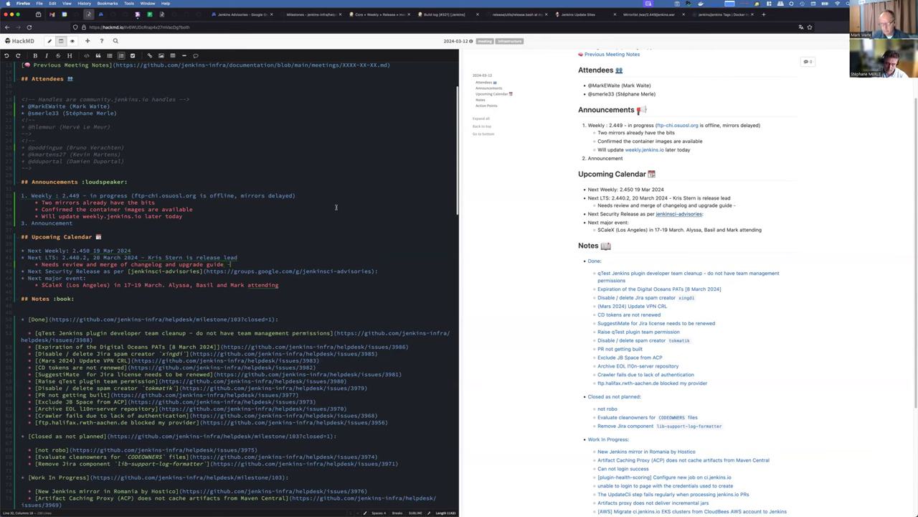
- Add the attendee to the SCaLE line, fix its spelling, and add a 'cdCon in April' event line
type("- Mark WWaite")
key("BackSpace")
key("BackSpace")
key("BackSpace")
key("BackSpace")
key("BackSpace")
key("BackSpace")
type("Waite")
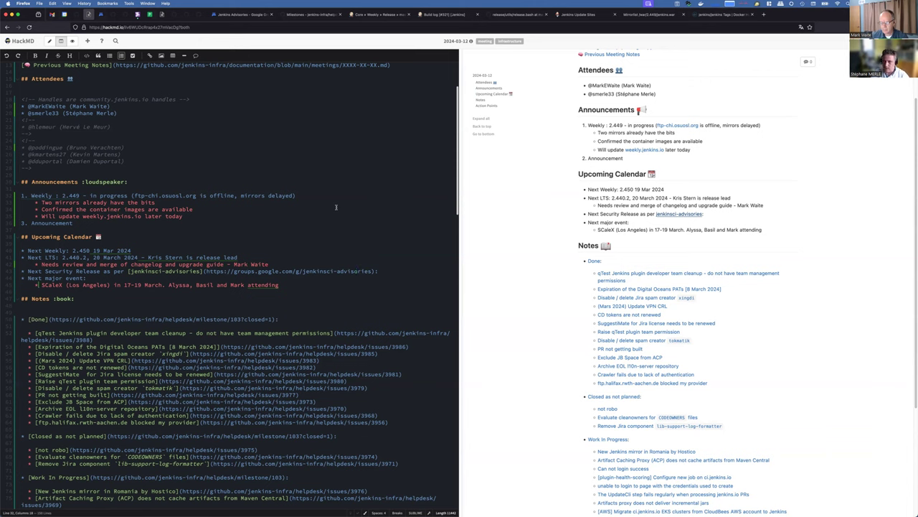
key("BackSpace")
key("BackSpace")
key("BackSpace")
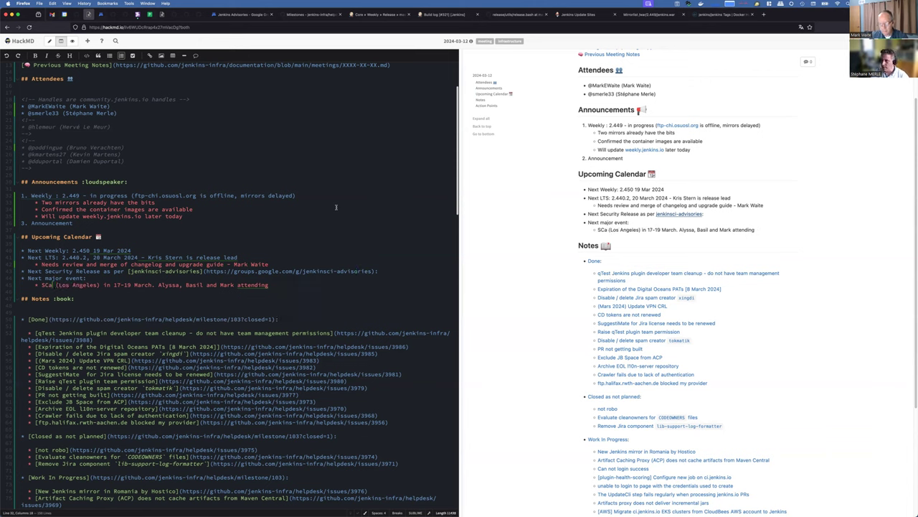
type("LE")
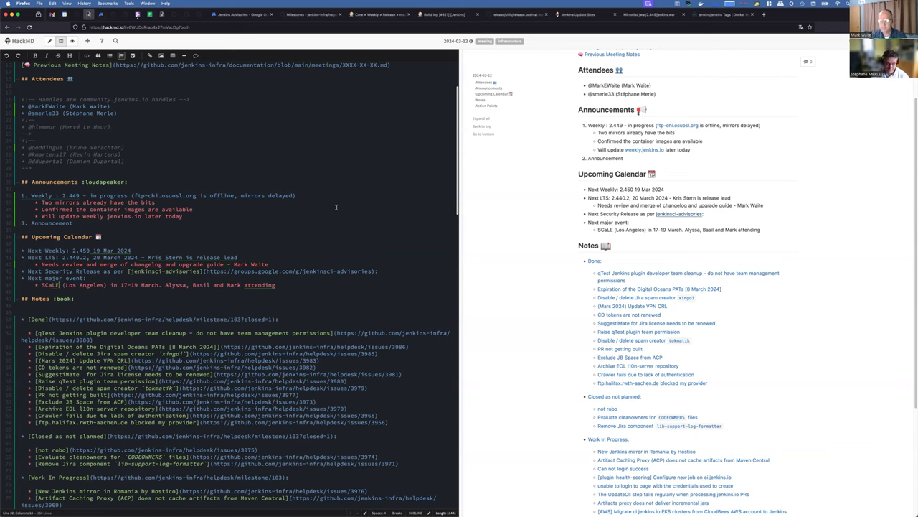
key("Return")
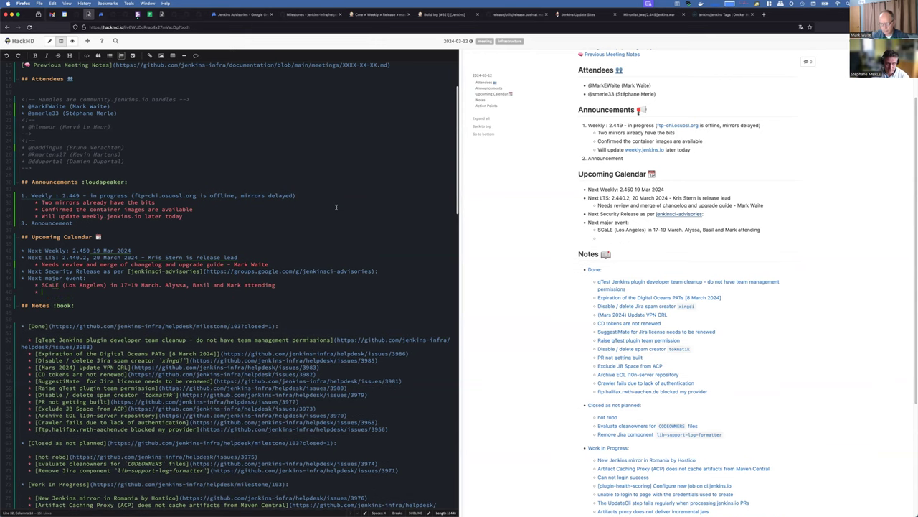
type("cdCon ")
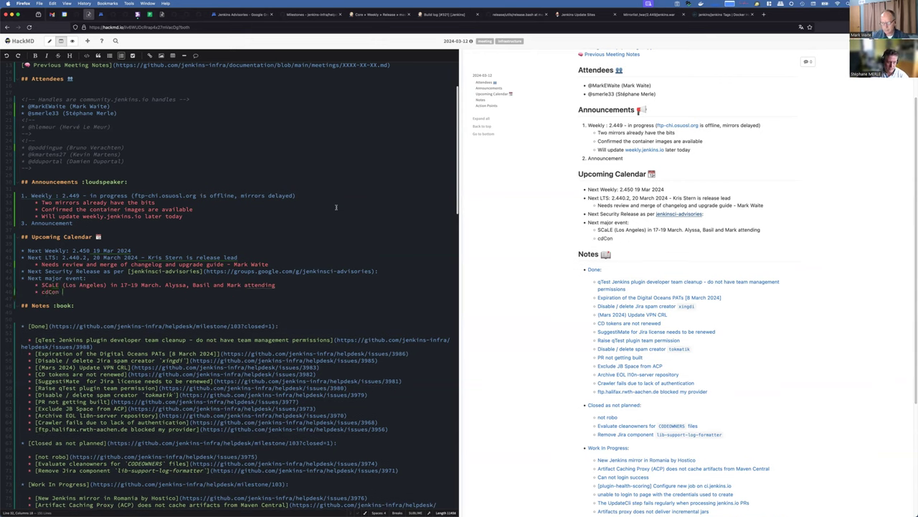
type("in April")
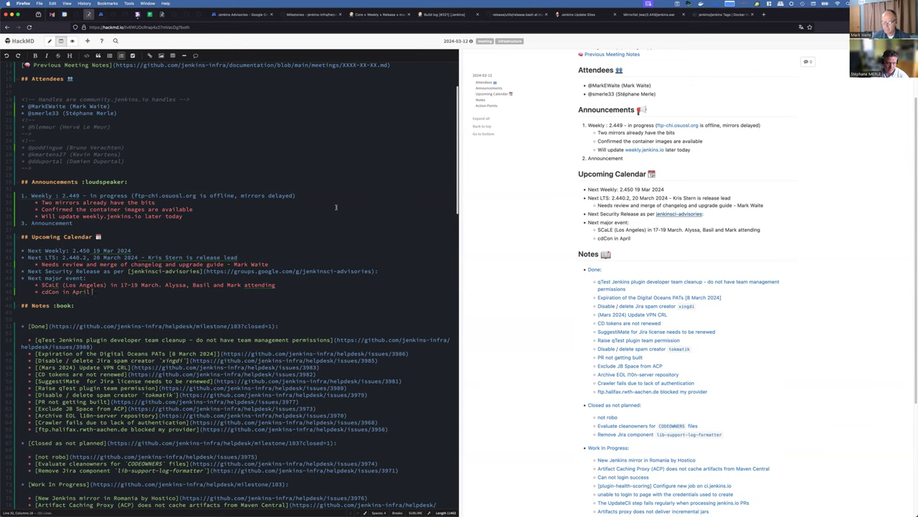
type(" - Mark ")
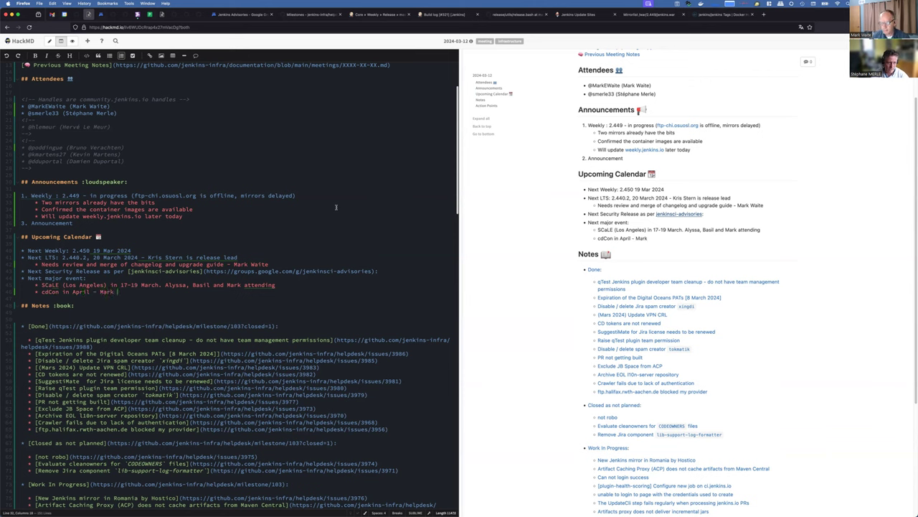
type("attending")
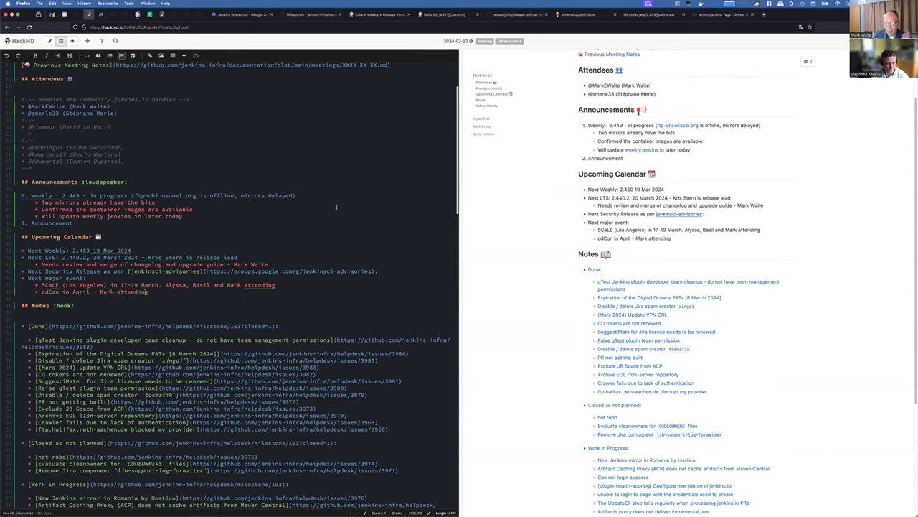
- Add cdCon sub-bullets: announce Jenkins award winners there, and voting open until 18 Mar 2024
key("Return")
key("Tab")
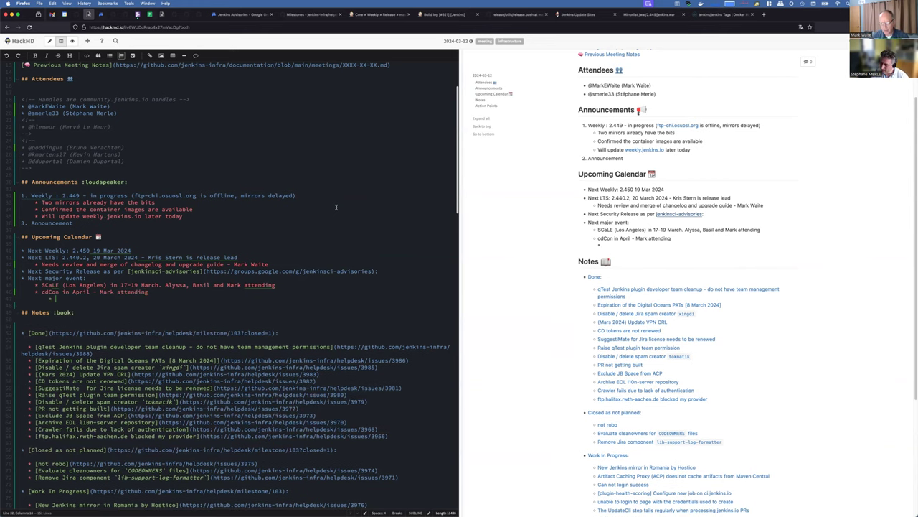
type("Announce")
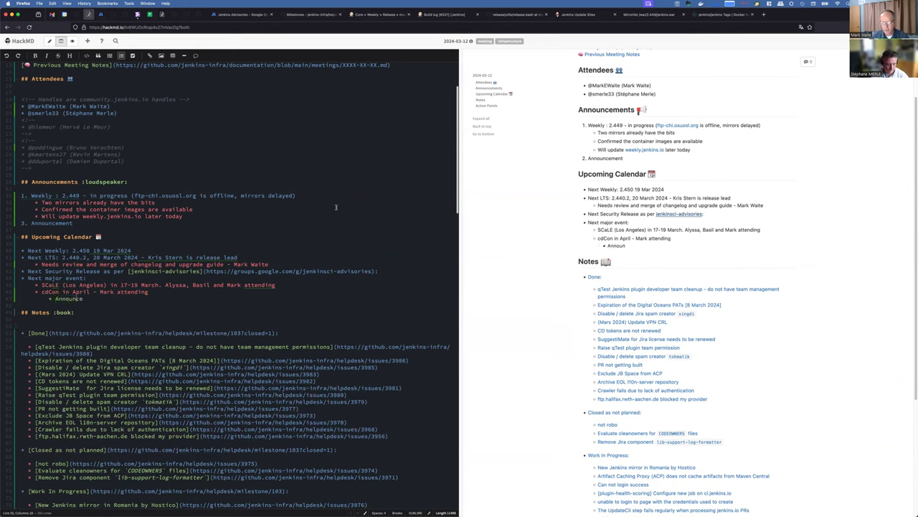
type(" Jenkisn")
key("BackSpace")
key("BackSpace")
type("ns award")
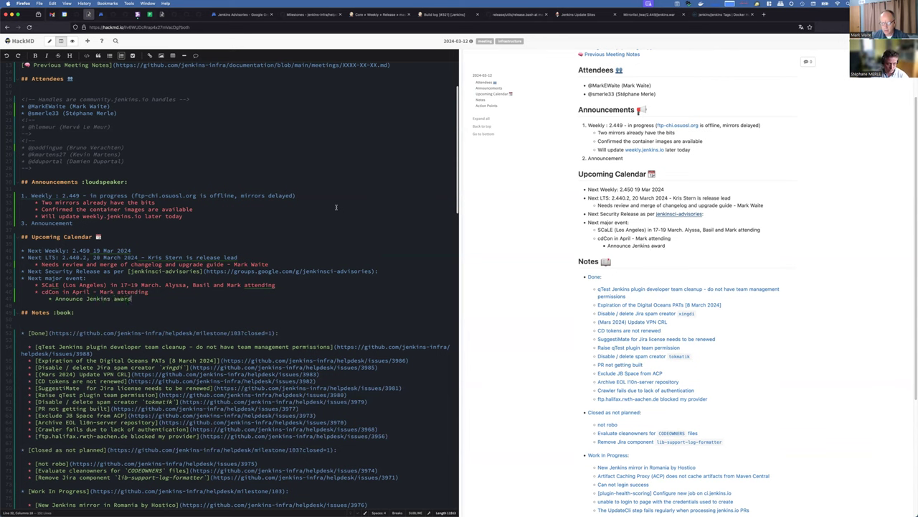
type(" winners at cdCon")
key("Return")
type("Voting is")
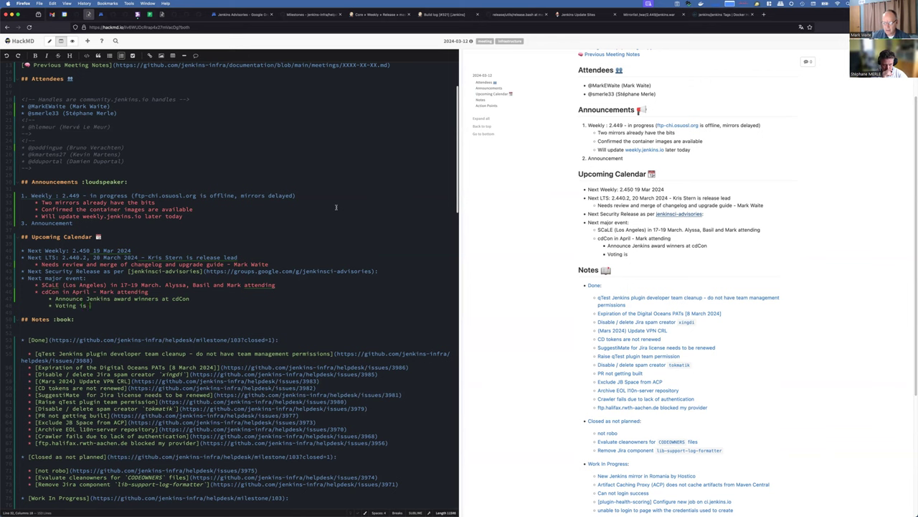
type("open until")
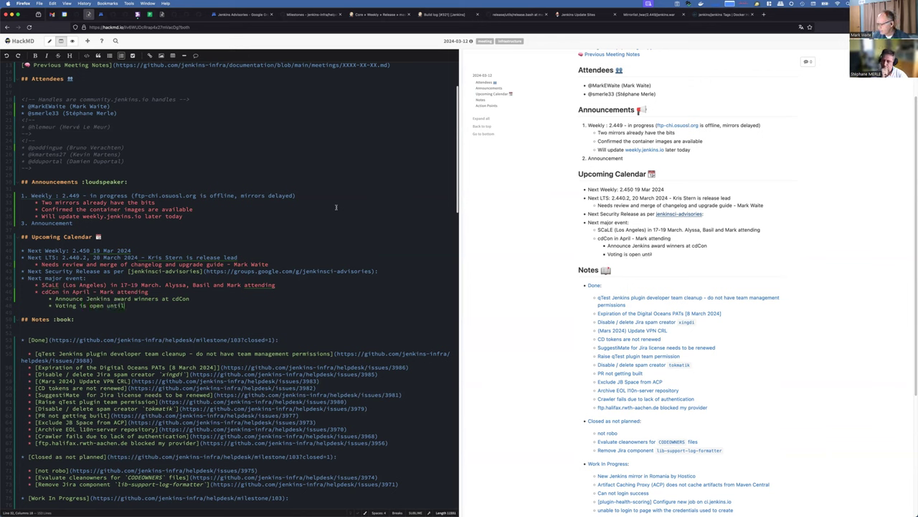
type(" 18 Mar")
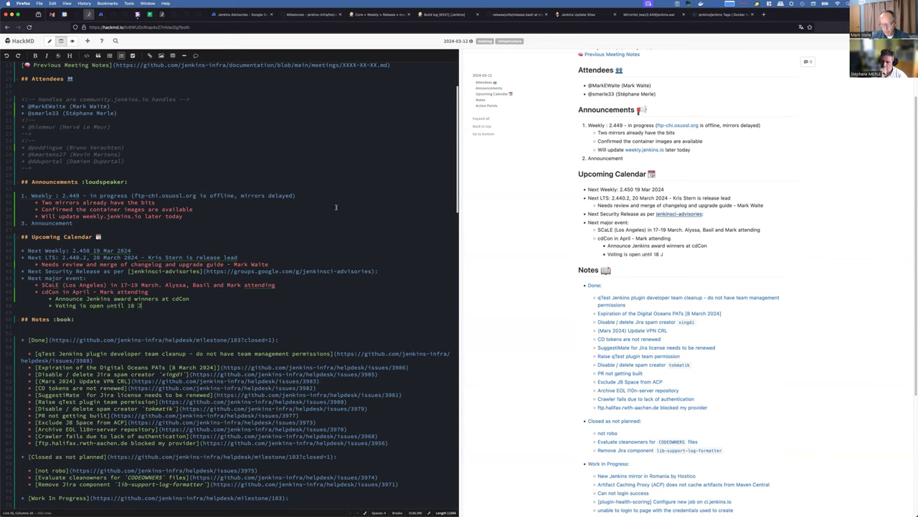
type(" 202")
type("4 (see the")
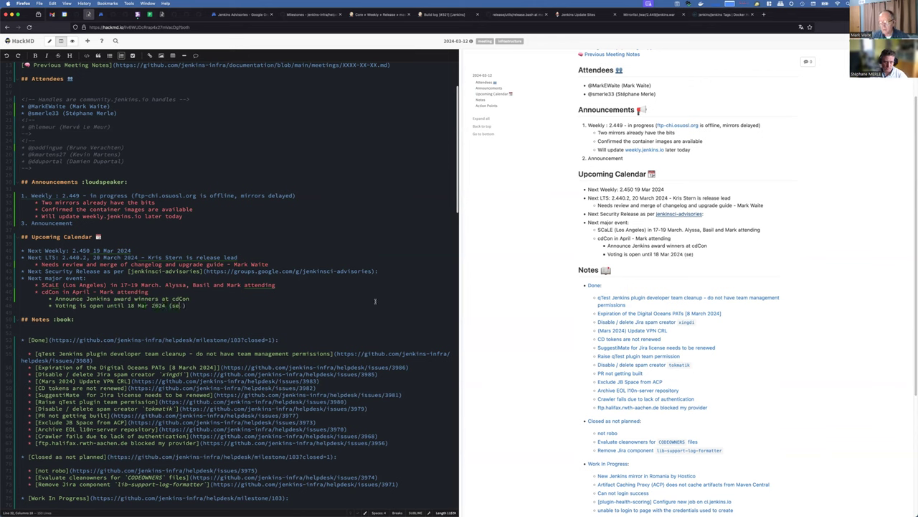
type(" ann")
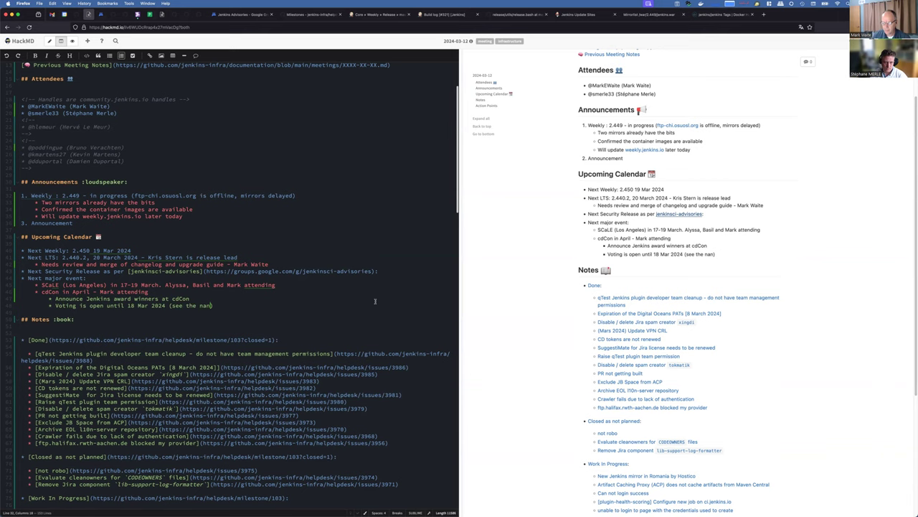
type("ouncement")
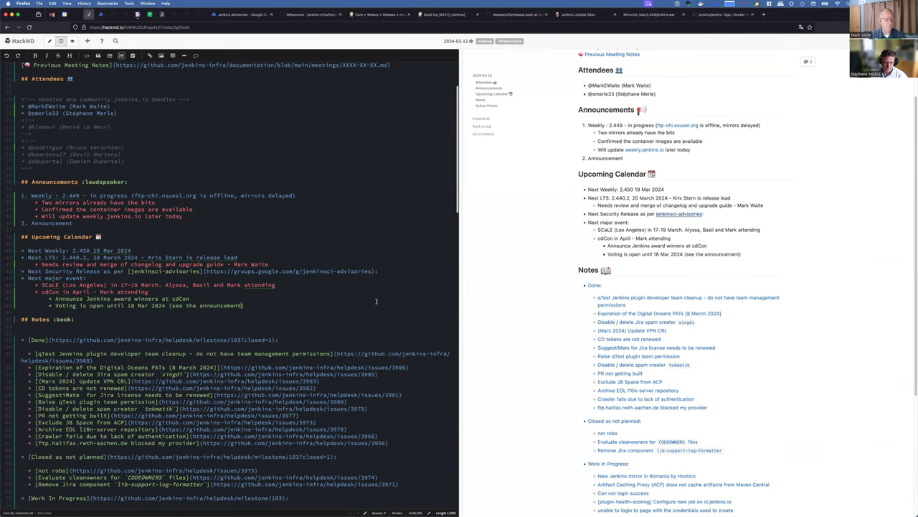
scroll(376, 302, "down", 1)
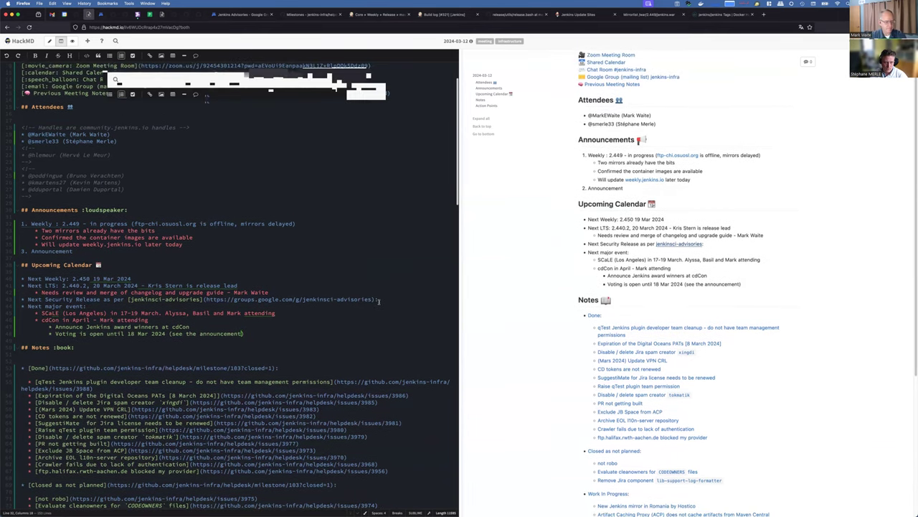
scroll(379, 301, "down", 5)
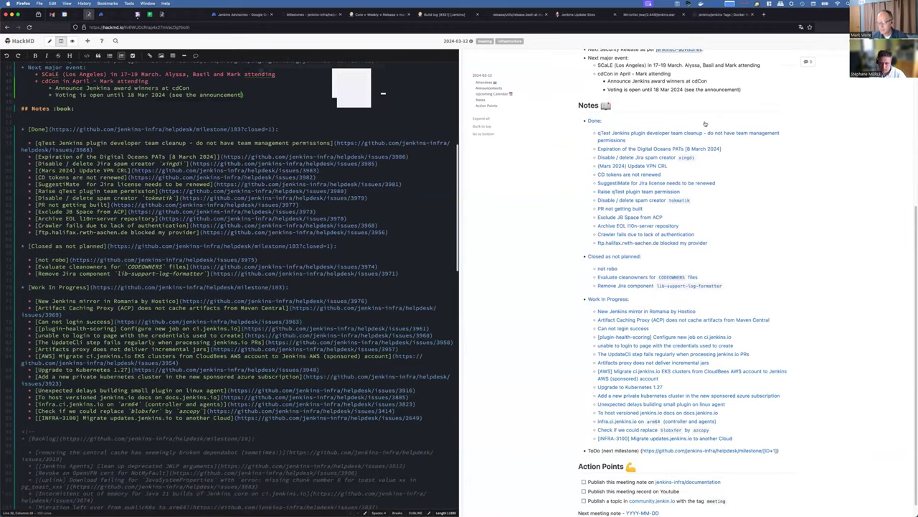
middle_click(635, 134)
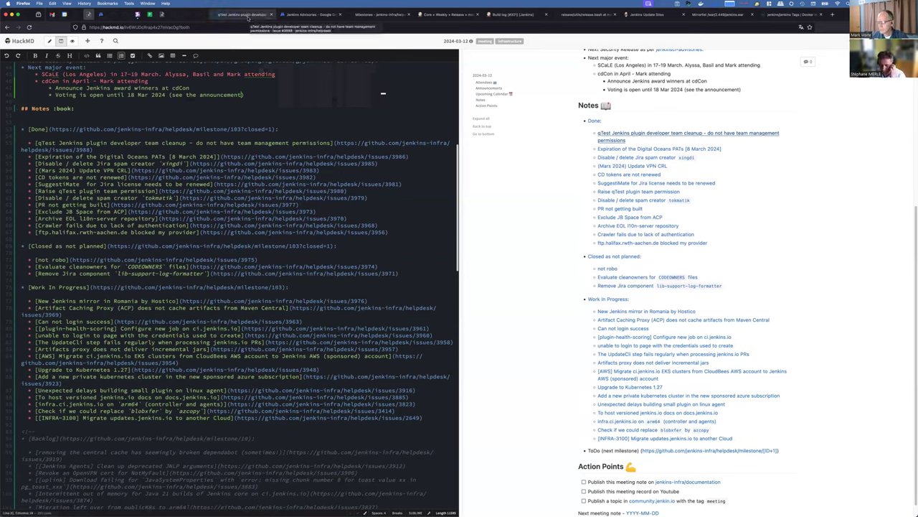
left_click(248, 17)
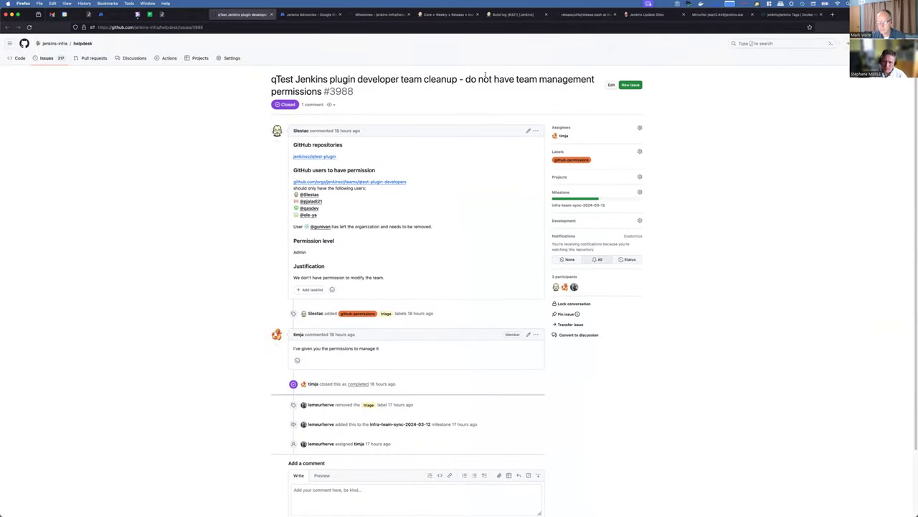
scroll(382, 169, "down", 1)
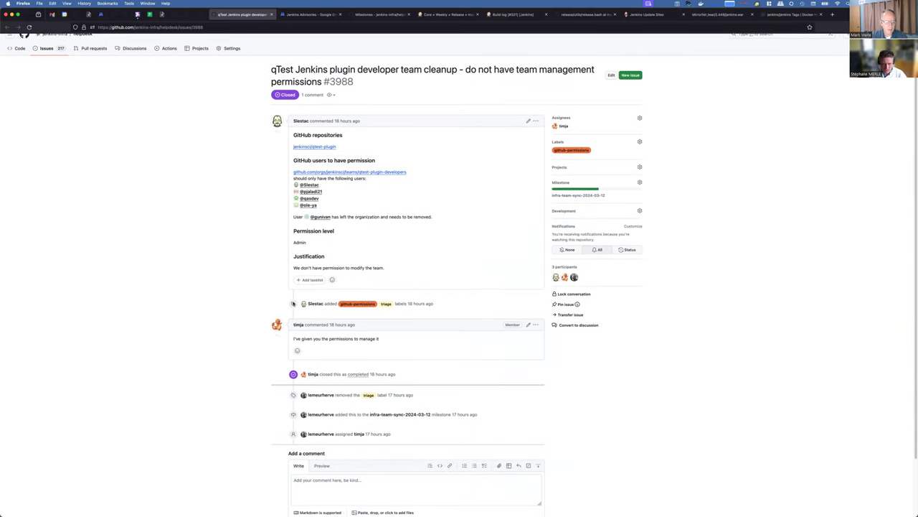
scroll(287, 295, "down", 2)
scroll(283, 287, "up", 3)
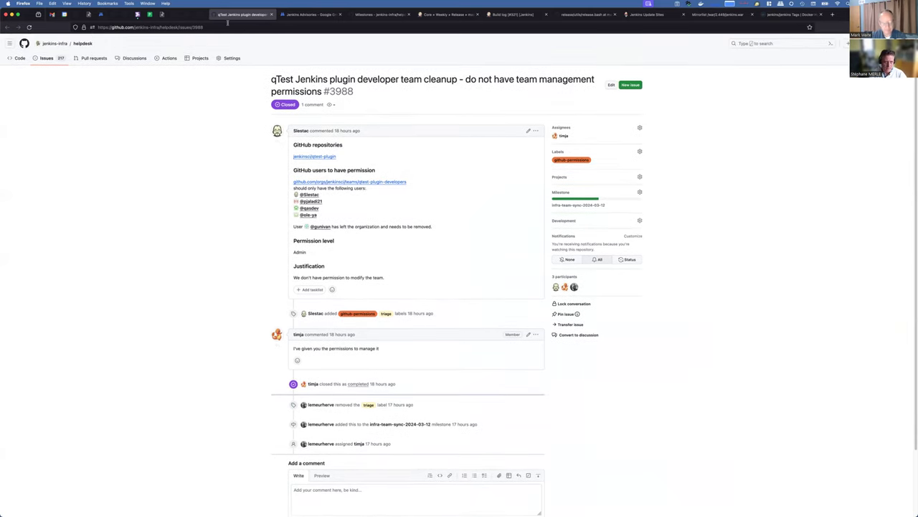
left_click(272, 14)
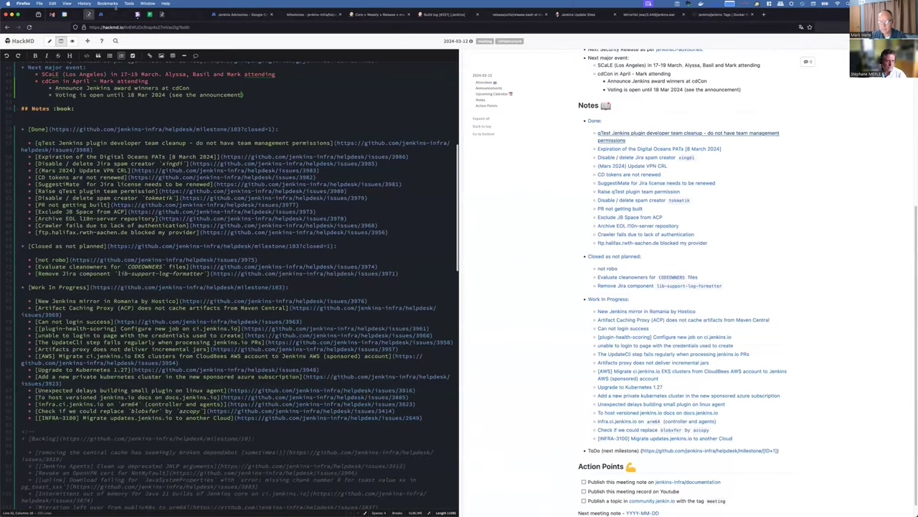
- Open issue #3986 on the expired DigitalOcean PATs in a new tab and review it
middle_click(633, 150)
left_click(244, 14)
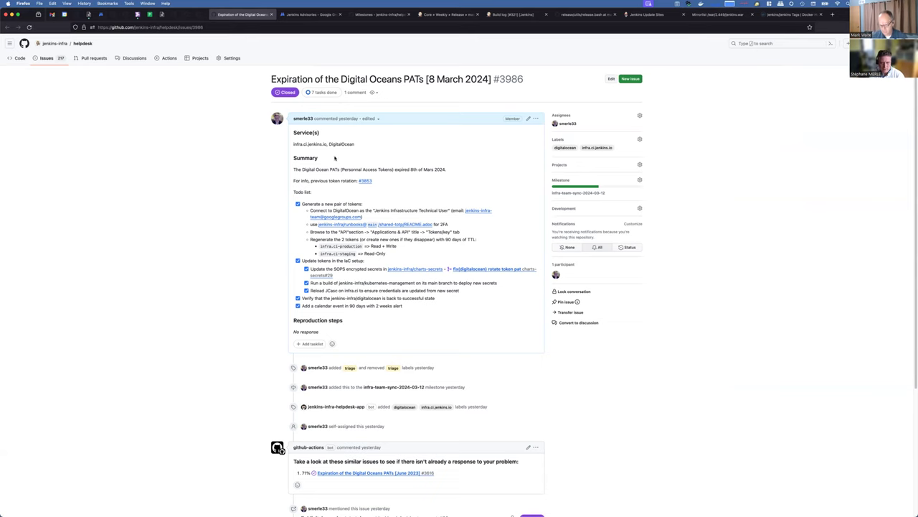
scroll(429, 155, "down", 3)
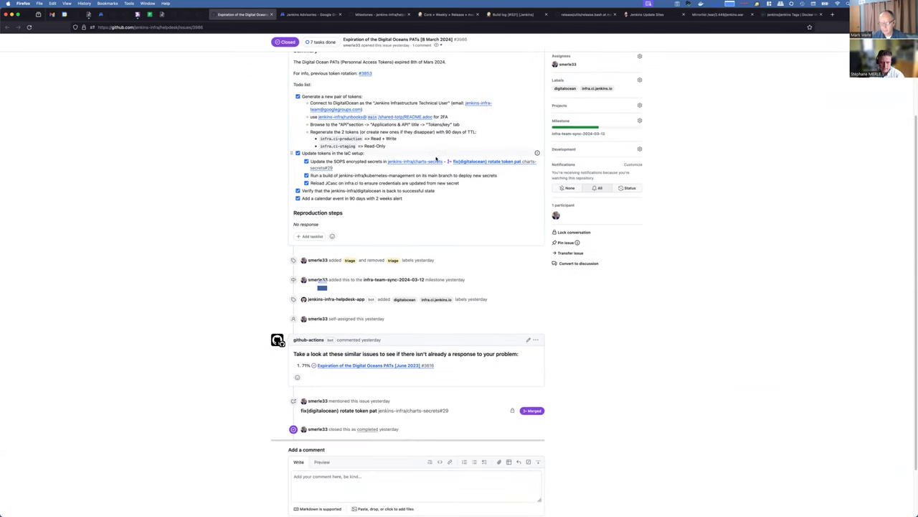
scroll(435, 157, "up", 3)
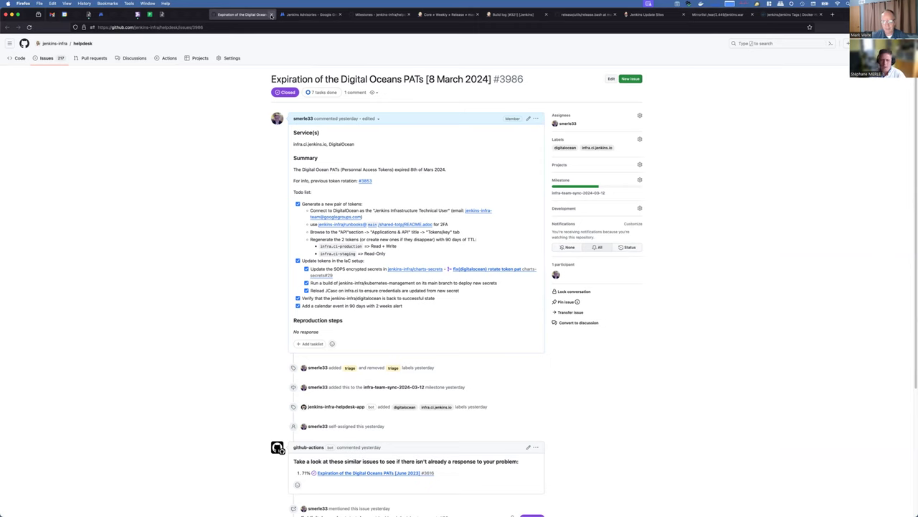
- Change 'infra' to 'team' in the two-factor note and open the Jira spam-creator issue link
left_click(271, 15)
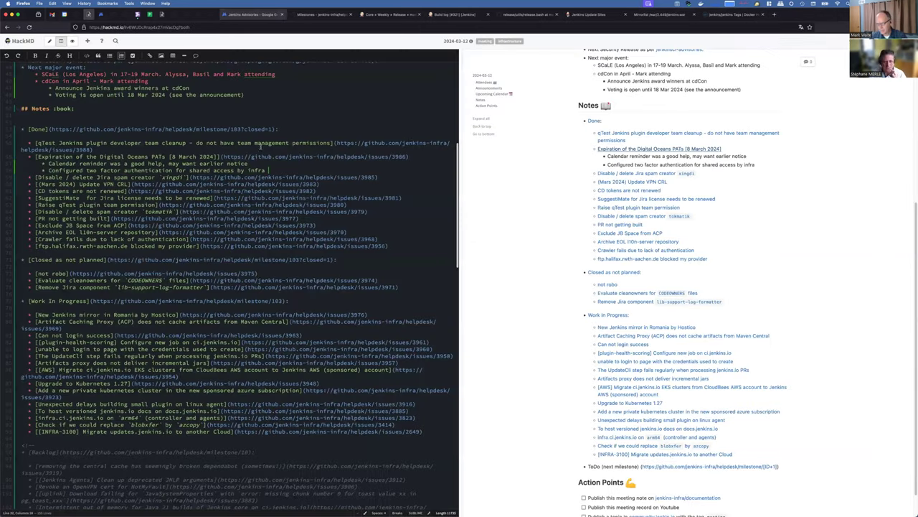
key("alt+BackSpace")
type("team")
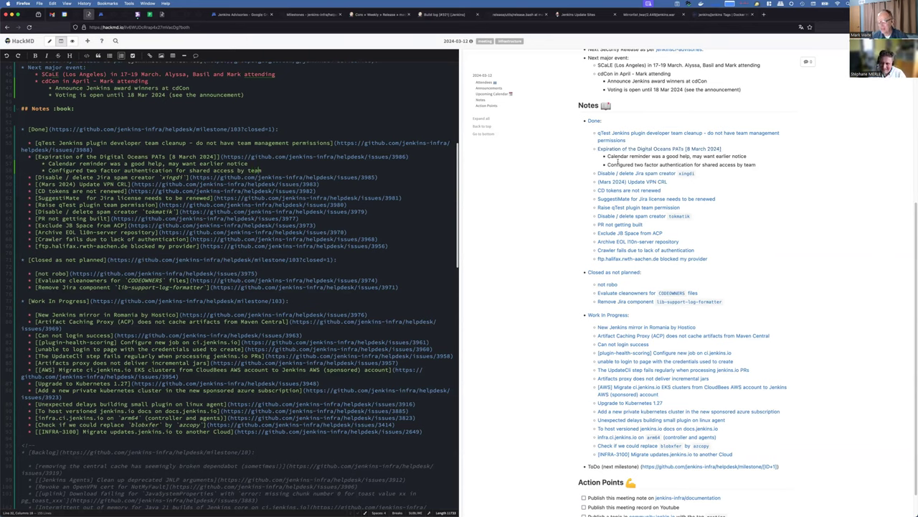
left_click(672, 174, "super")
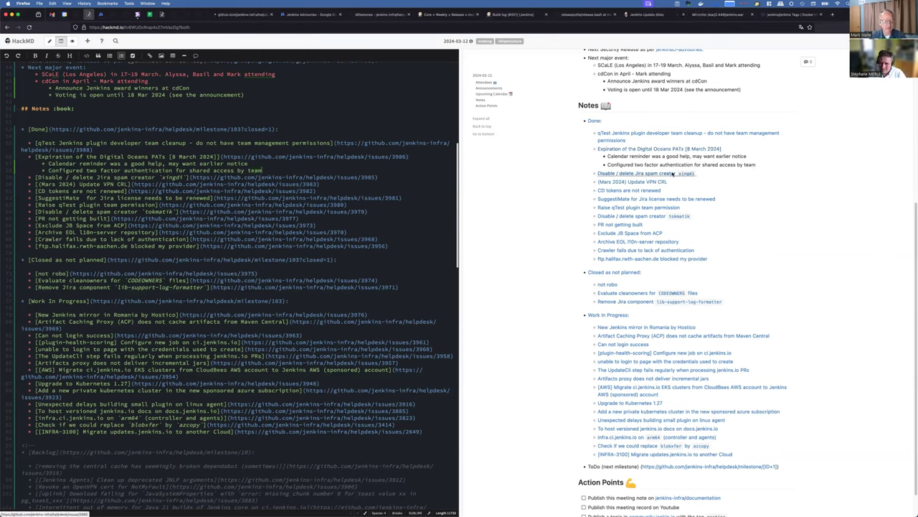
- Review the Jira spam-creator issue #3985, then close its tab
left_click(244, 15)
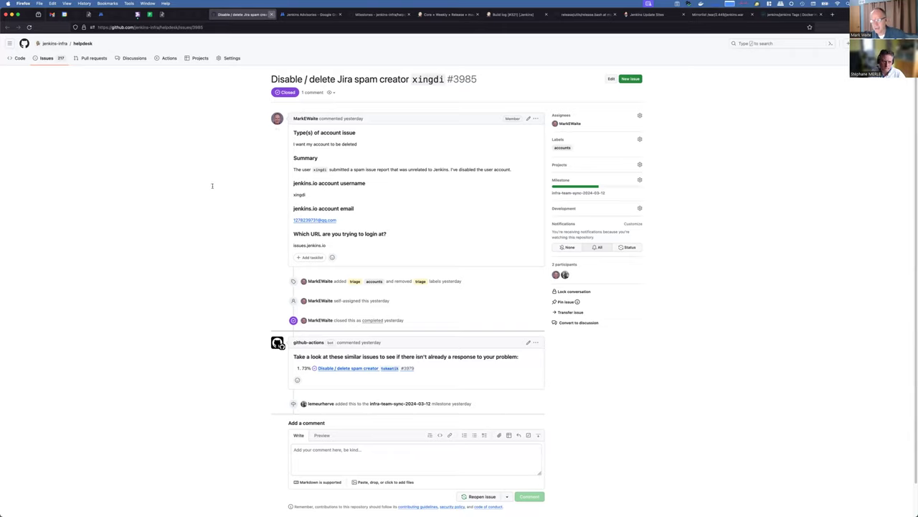
key("super+w")
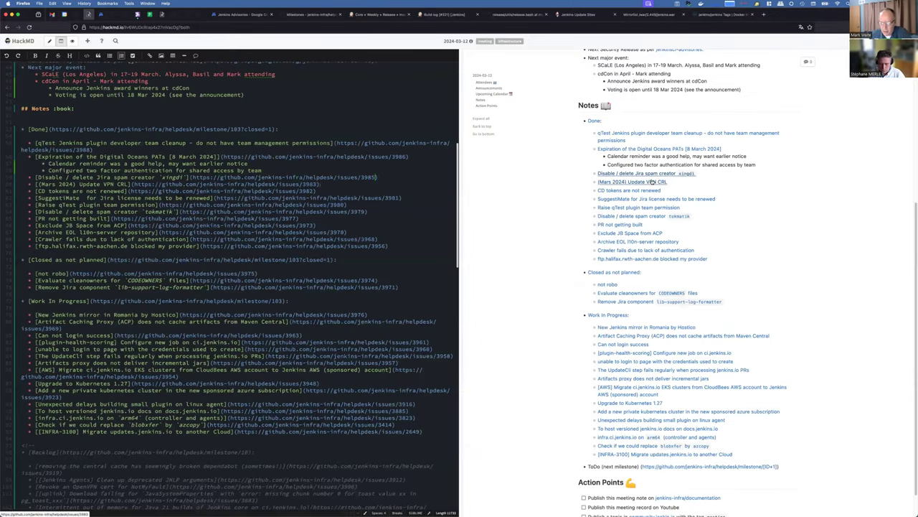
left_click(652, 183)
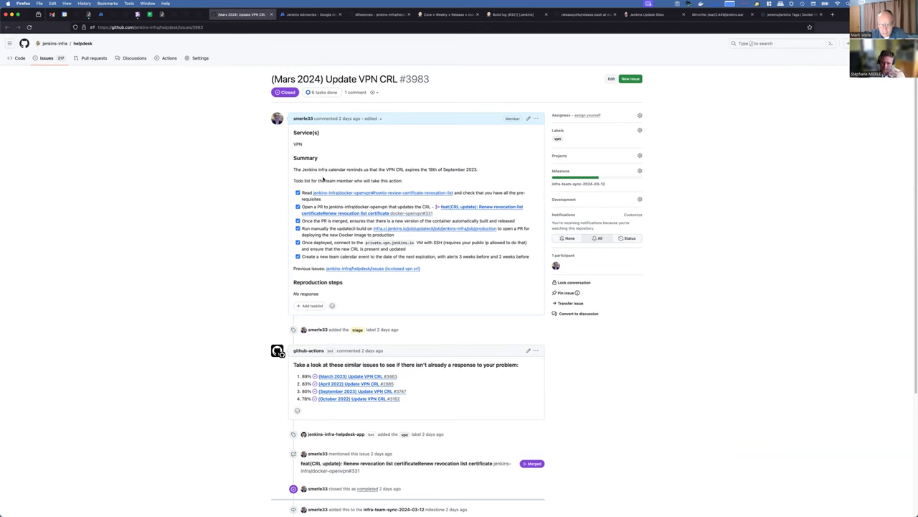
scroll(225, 251, "down", 3)
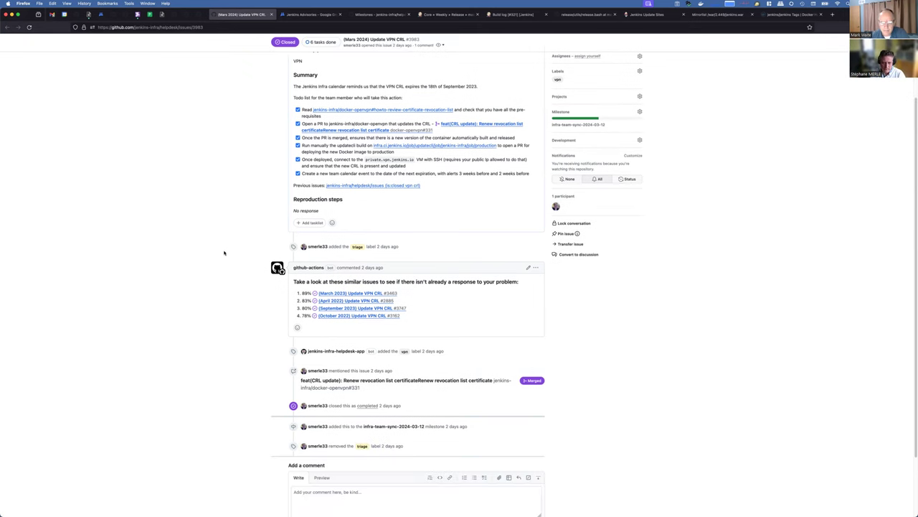
scroll(225, 251, "up", 3)
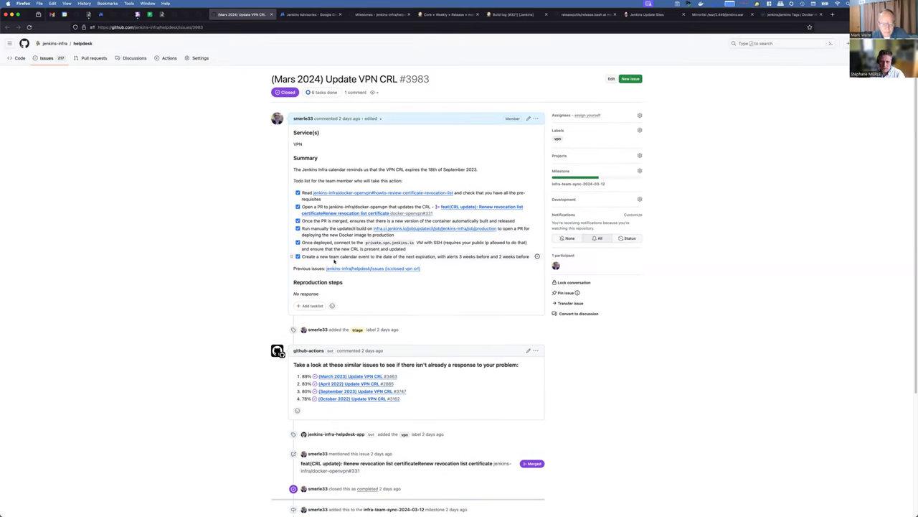
left_click_drag(329, 257, 370, 256)
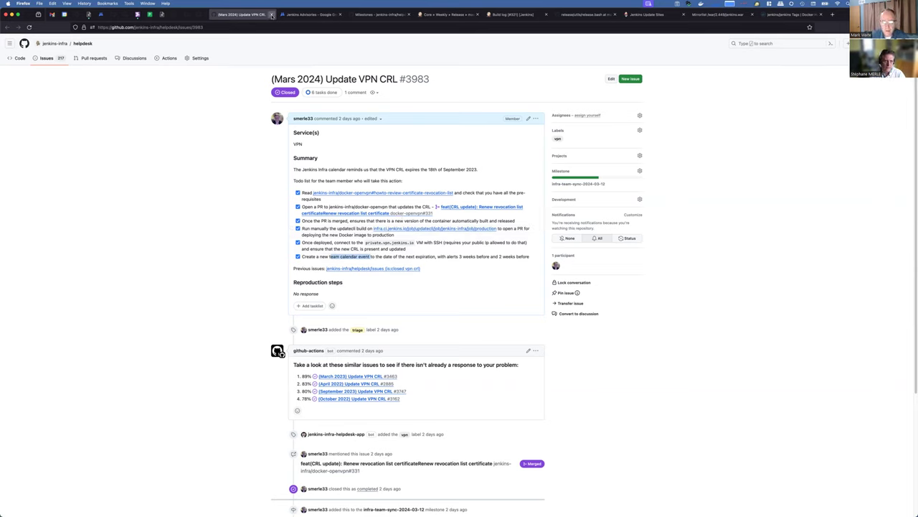
key("ctrl+w")
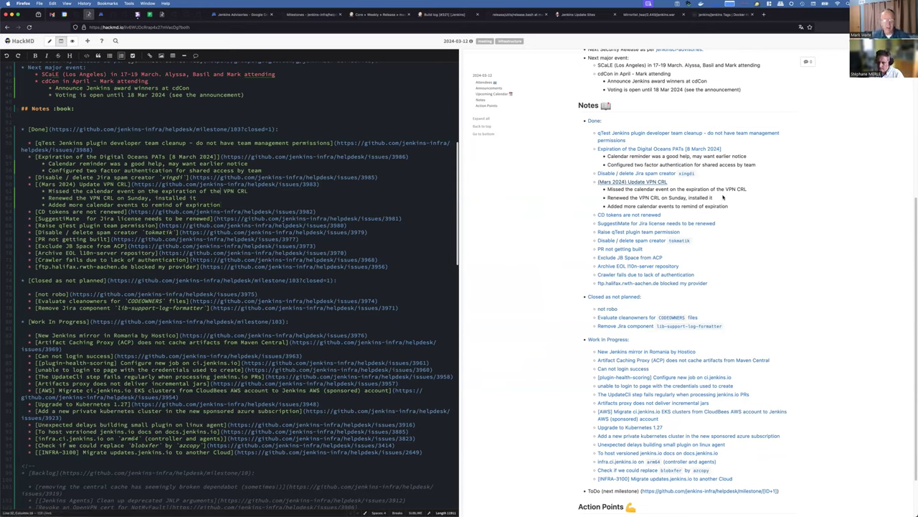
- Open the 'CD tokens are not renewed' issue link in a background tab
left_click(624, 215, "super")
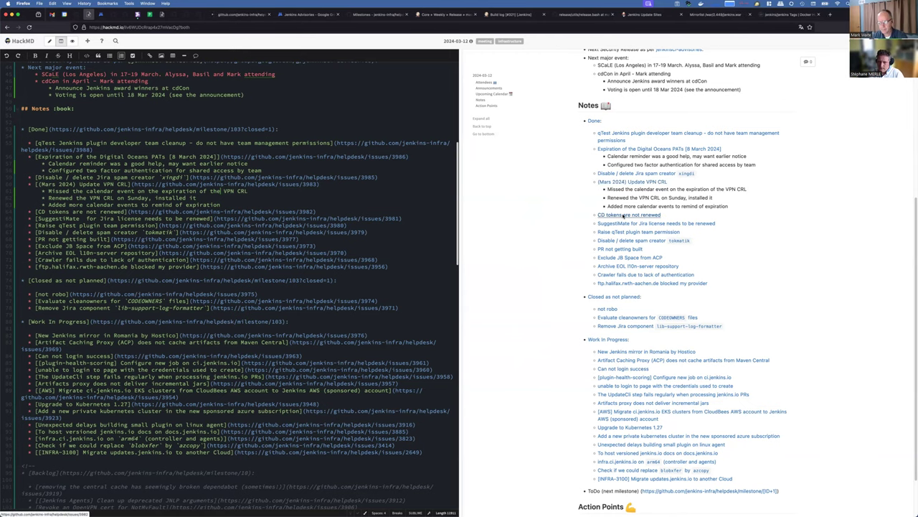
- Read issue #3982 'CD tokens are not renewed' down to the comment box and back to the top
left_click(241, 15)
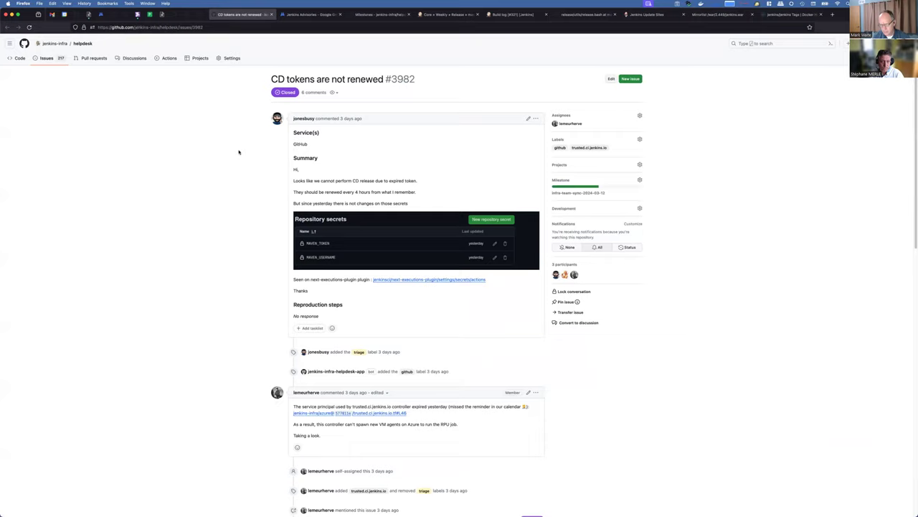
scroll(239, 152, "down", 1)
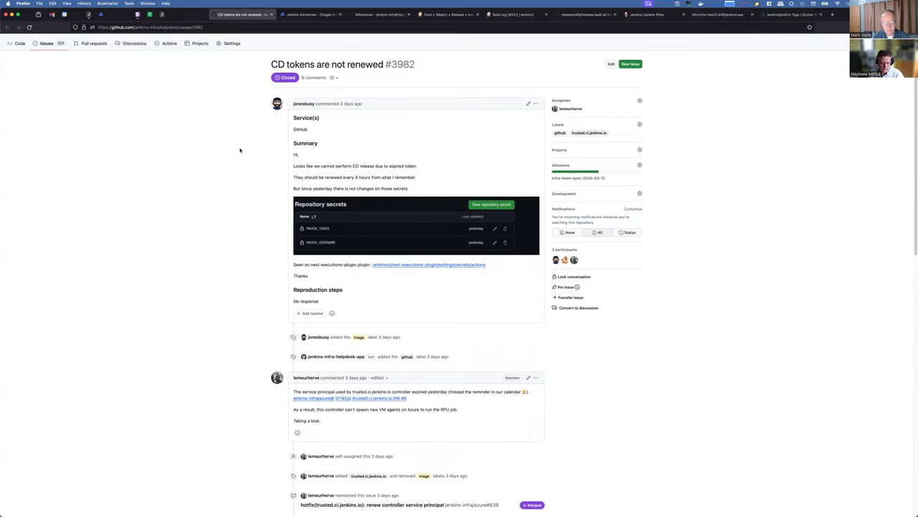
scroll(240, 150, "down", 5)
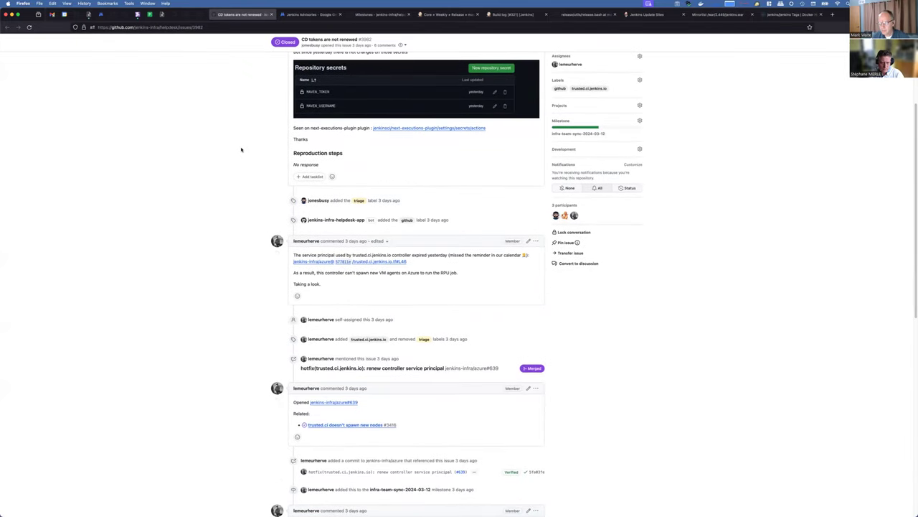
scroll(241, 149, "down", 2)
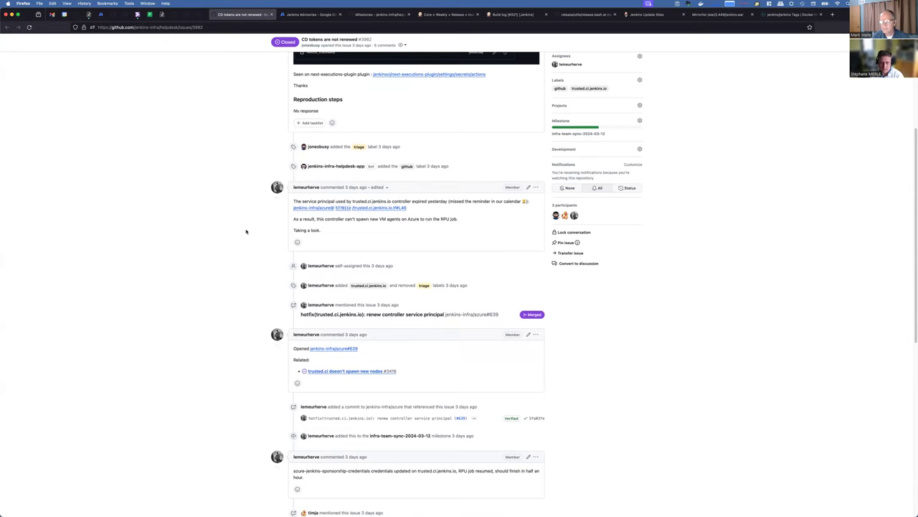
scroll(248, 226, "down", 2)
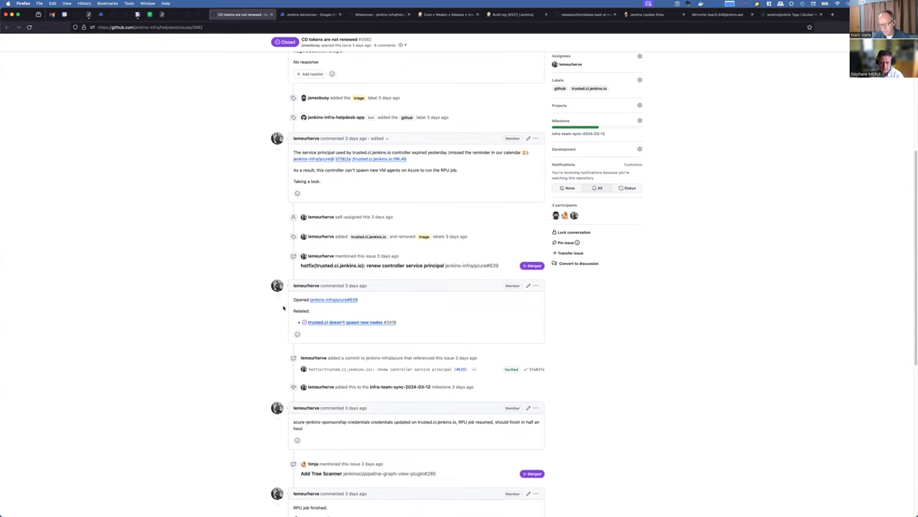
scroll(170, 265, "down", 5)
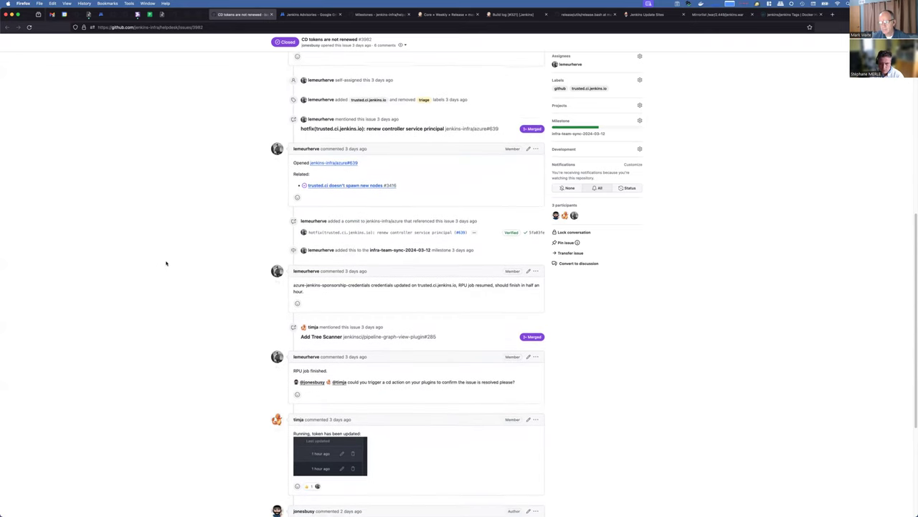
scroll(165, 263, "down", 7)
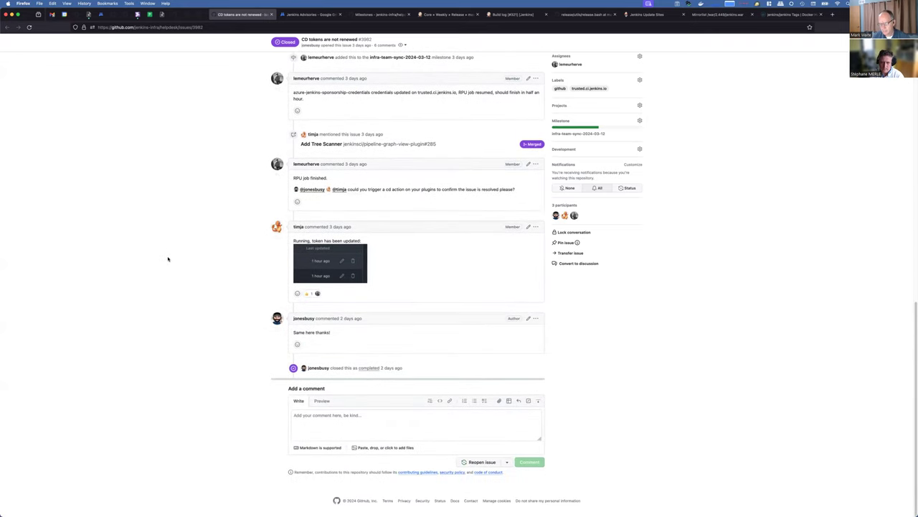
scroll(166, 259, "up", 18)
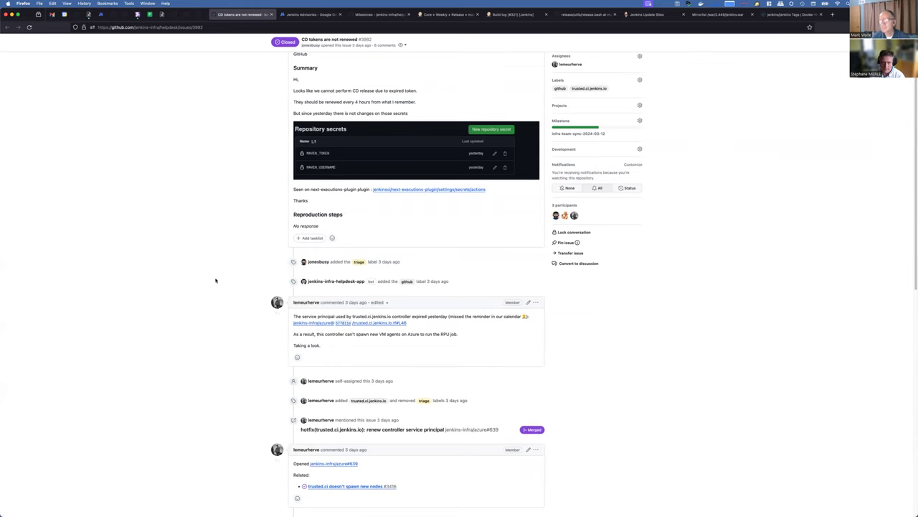
scroll(228, 281, "up", 3)
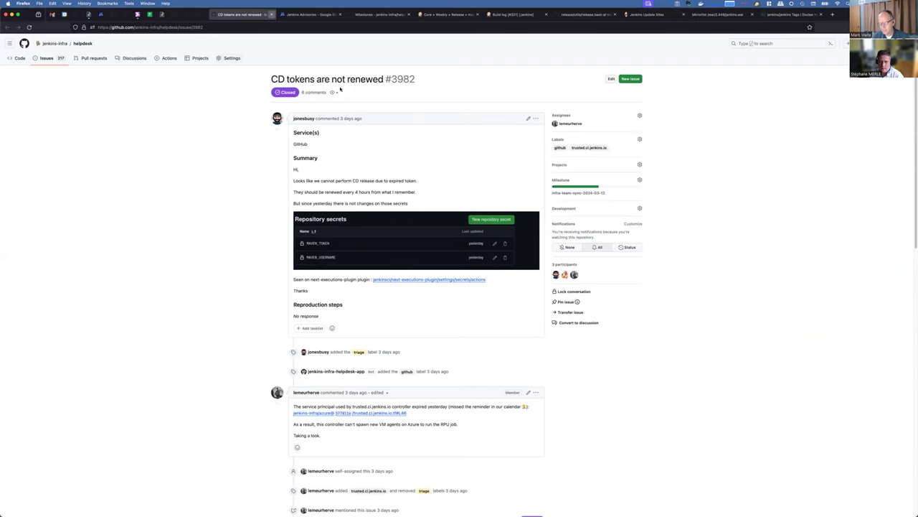
- Back in the notes, add 'missed the calendar event on the weekend' under CD tokens, dropping the stray ', ea'
key("super+w")
type("sed the calend")
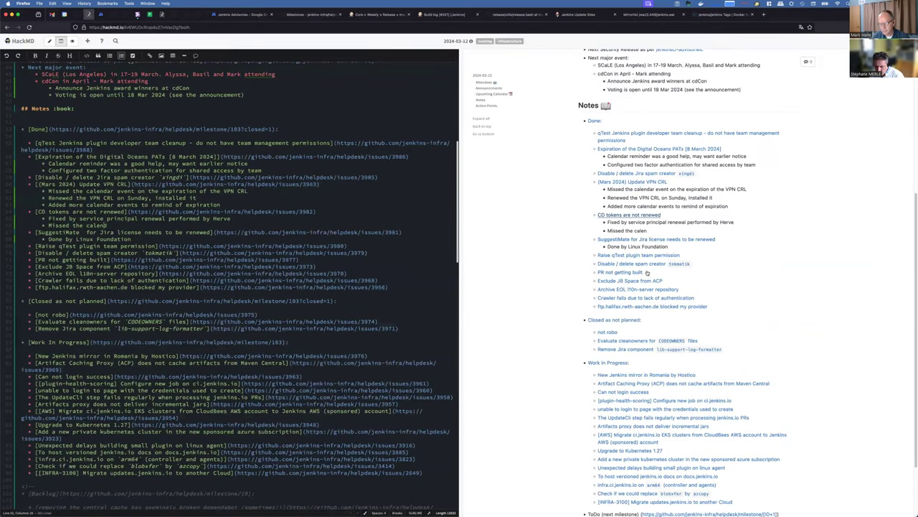
type("ar event on the w")
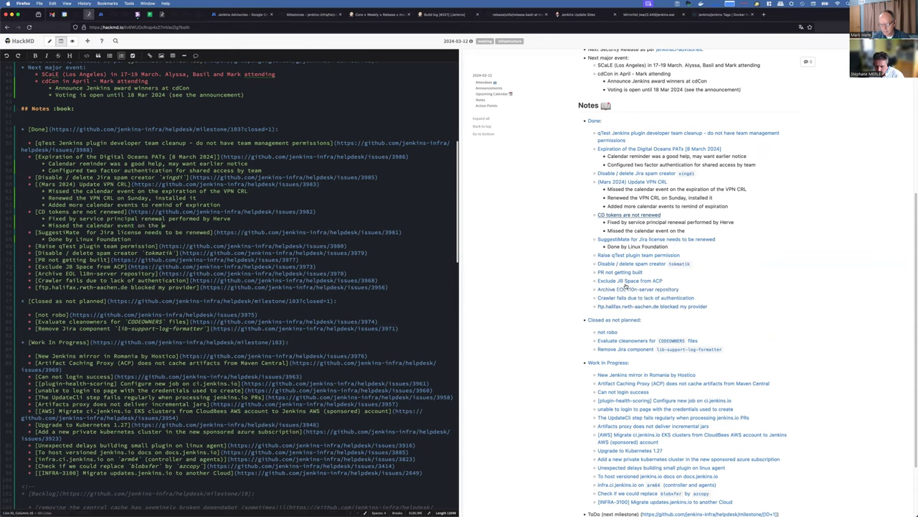
type("eeken")
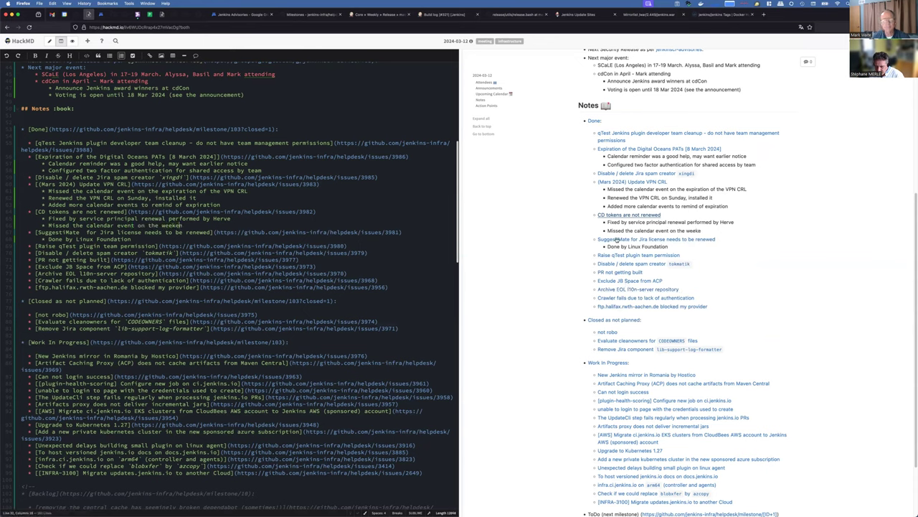
type("d")
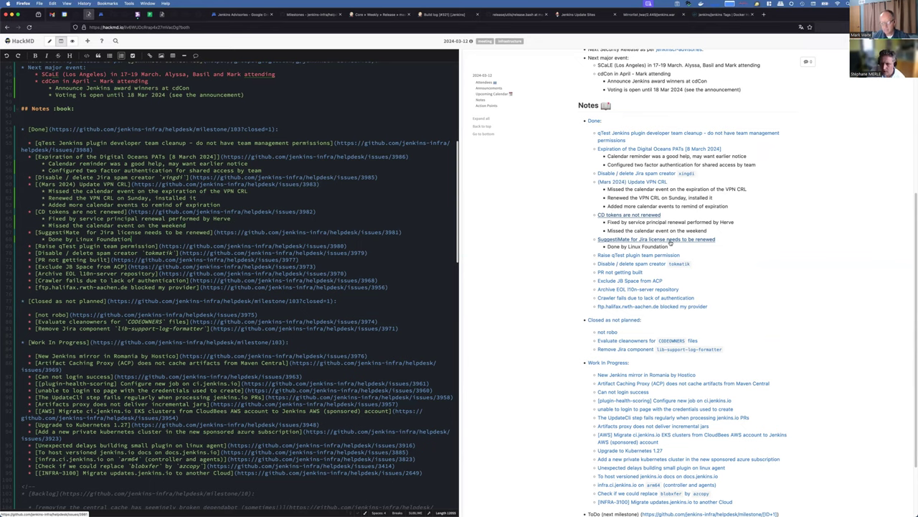
type(", easy")
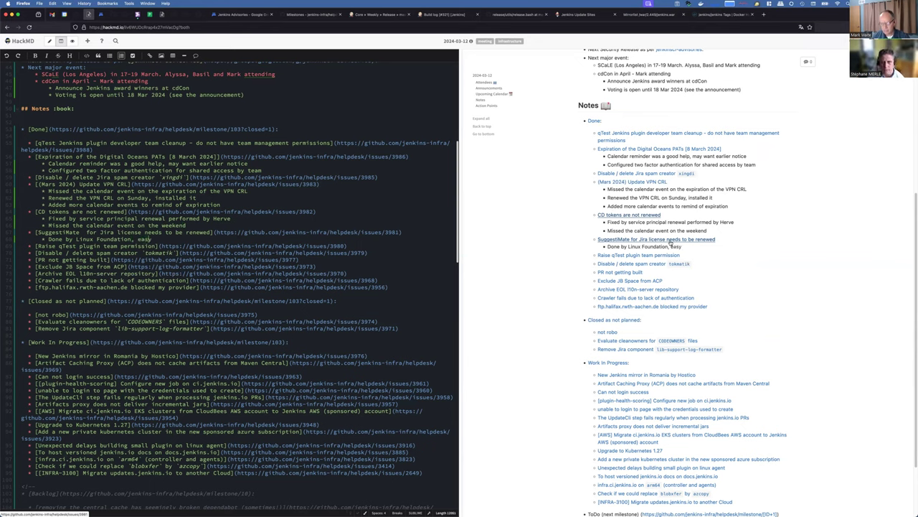
key("BackSpace")
key("BackSpace")
key("BackSpace")
key("BackSpace")
key("BackSpace")
key("BackSpace")
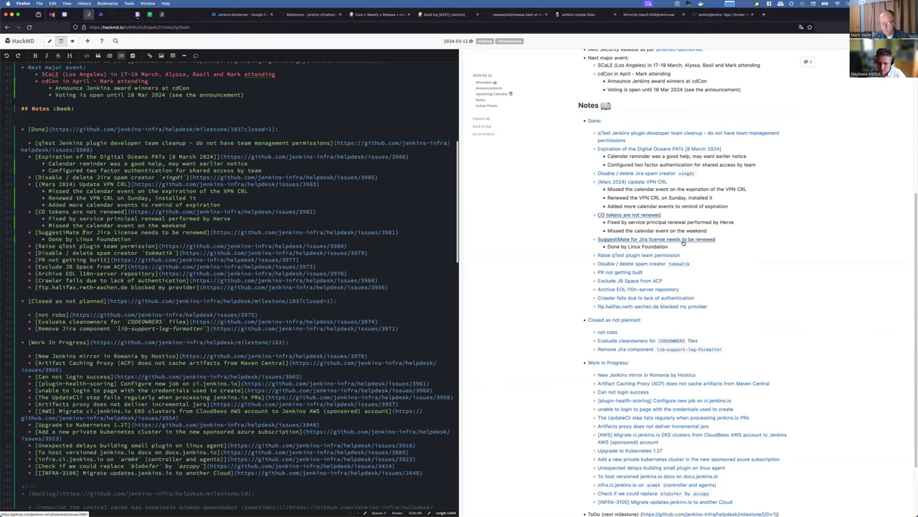
- Open issue #3981 'SuggestiMate for Jira license needs to be renewed' from the preview and skim its discussion
left_click(683, 242)
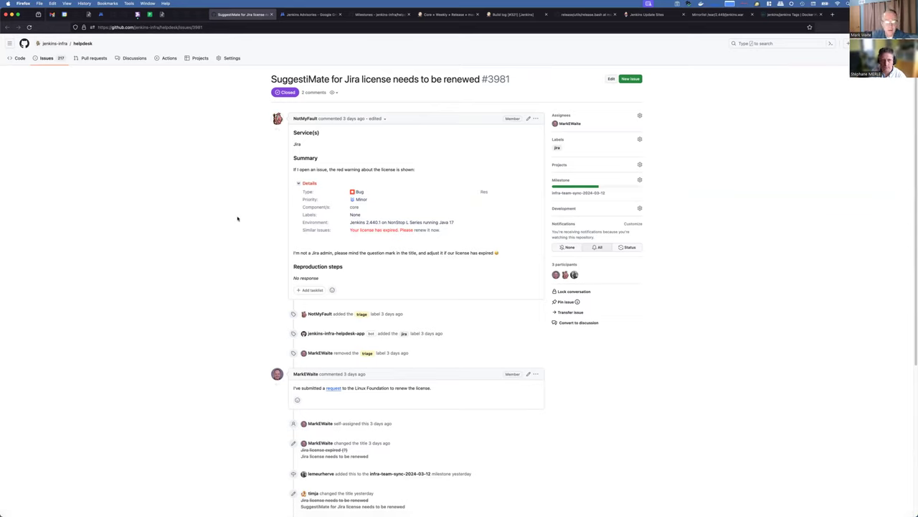
scroll(255, 178, "down", 5)
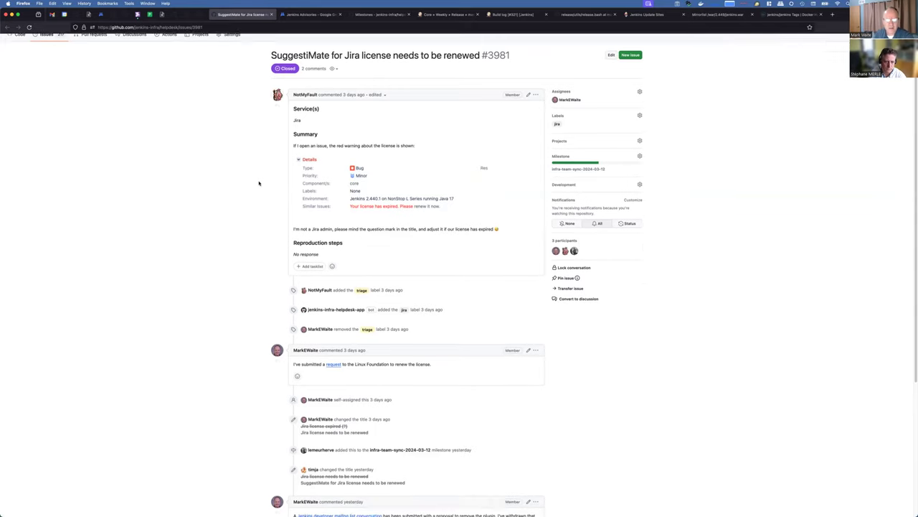
scroll(255, 180, "up", 5)
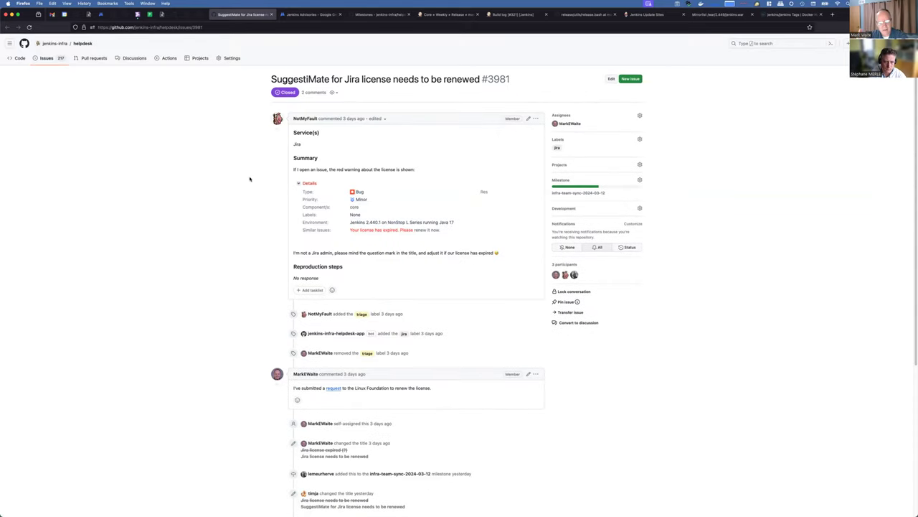
- Review the 'Raise qTest plugin team permission' issue and return to the notes
left_click(272, 16)
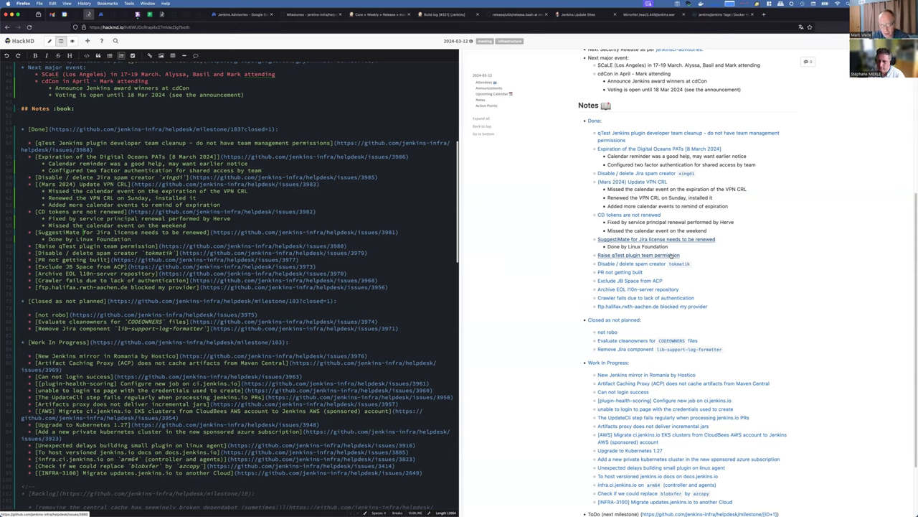
left_click(671, 256, "super")
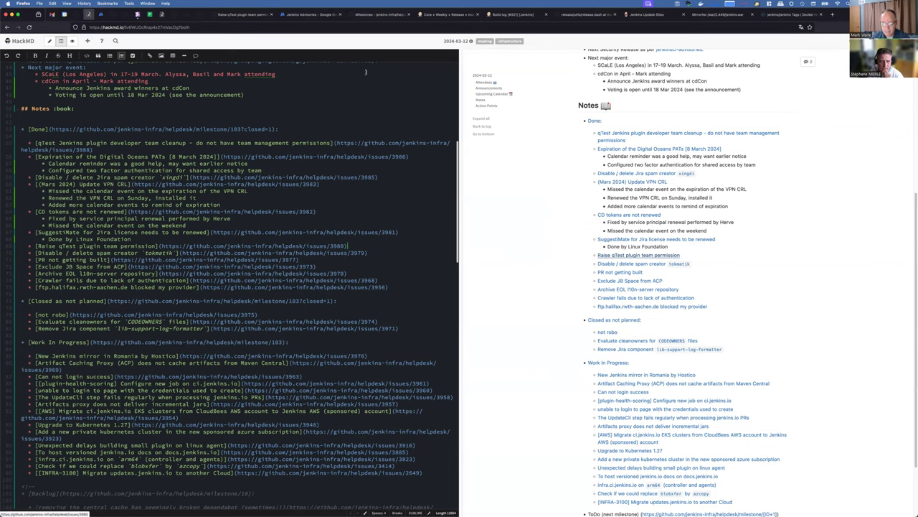
left_click(244, 15)
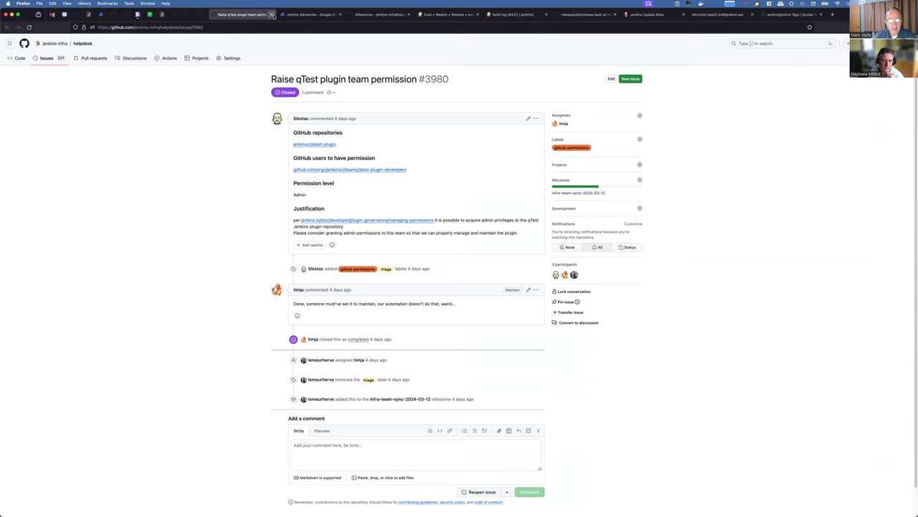
left_click(272, 14)
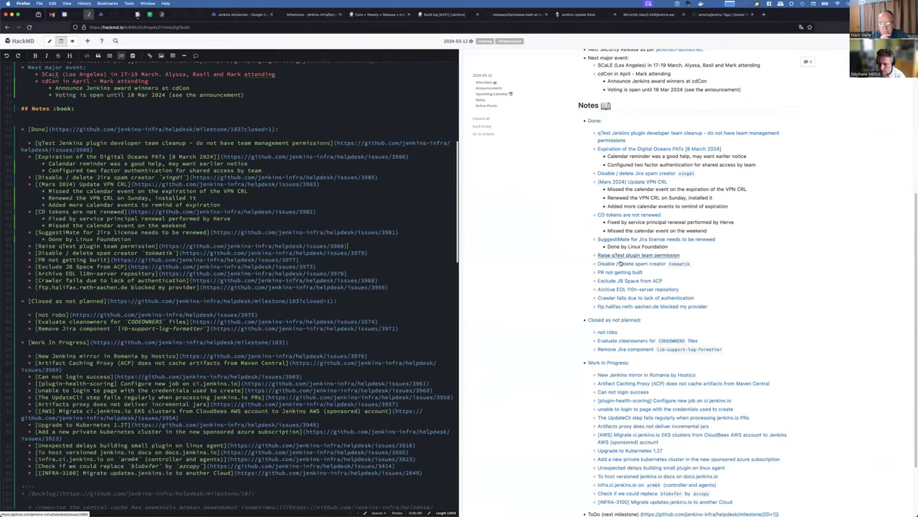
- Review the tokmatik spam creator issue, type 'Same pattern as' under it, and queue the PR-not-getting-built issue
left_click(658, 266, "super")
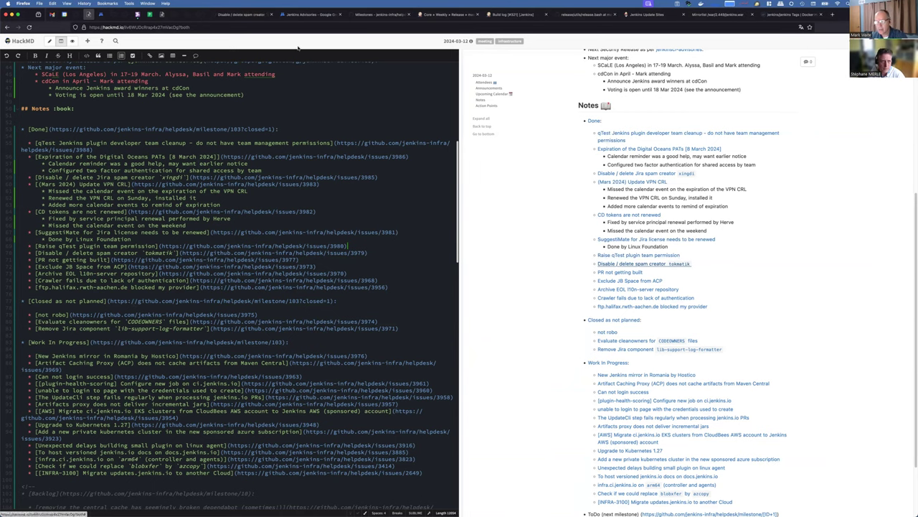
left_click(241, 14)
scroll(476, 249, "down", 1)
scroll(476, 249, "up", 1)
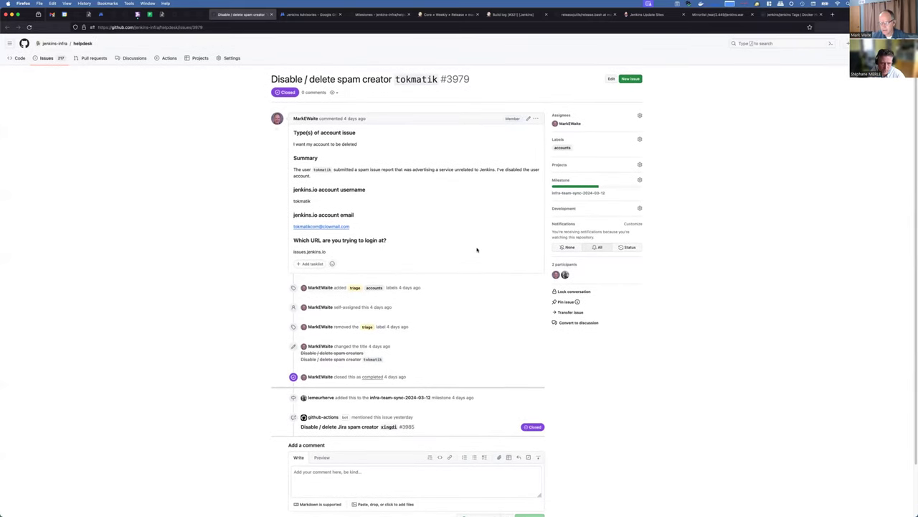
left_click(271, 14)
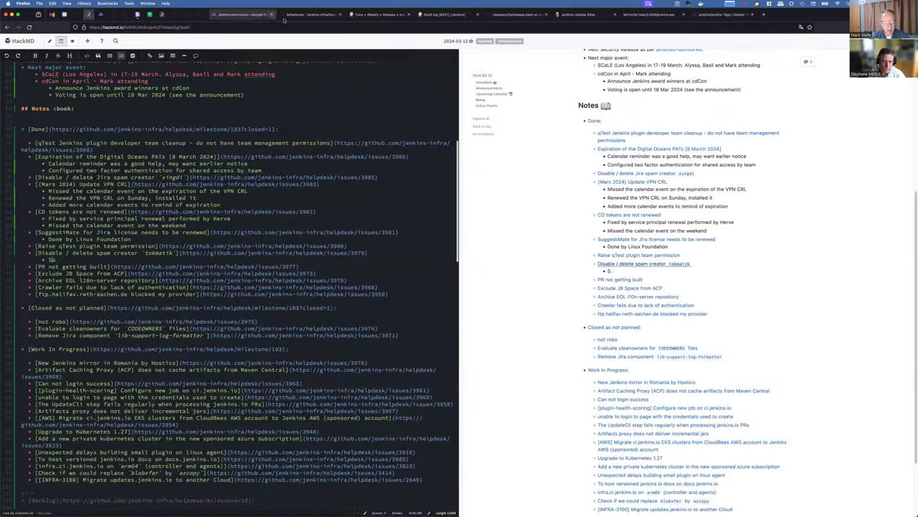
type("me pattern as")
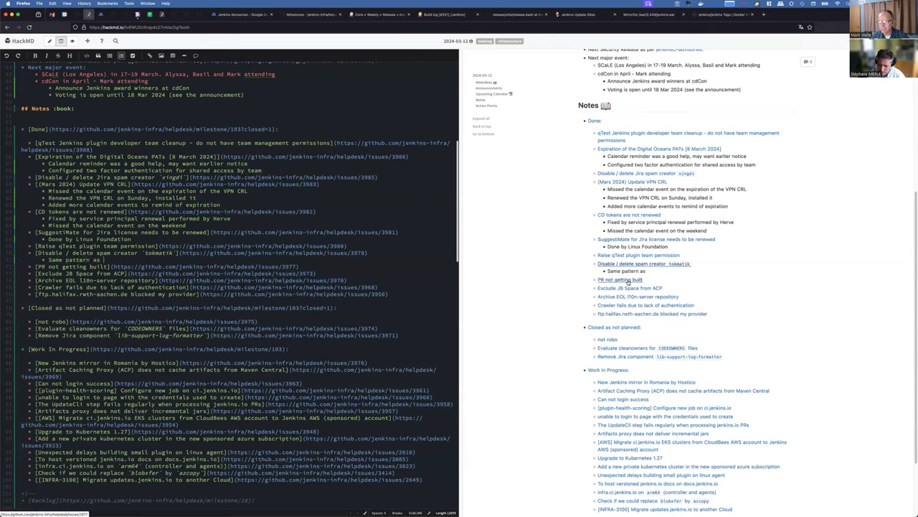
left_click(628, 281, "super")
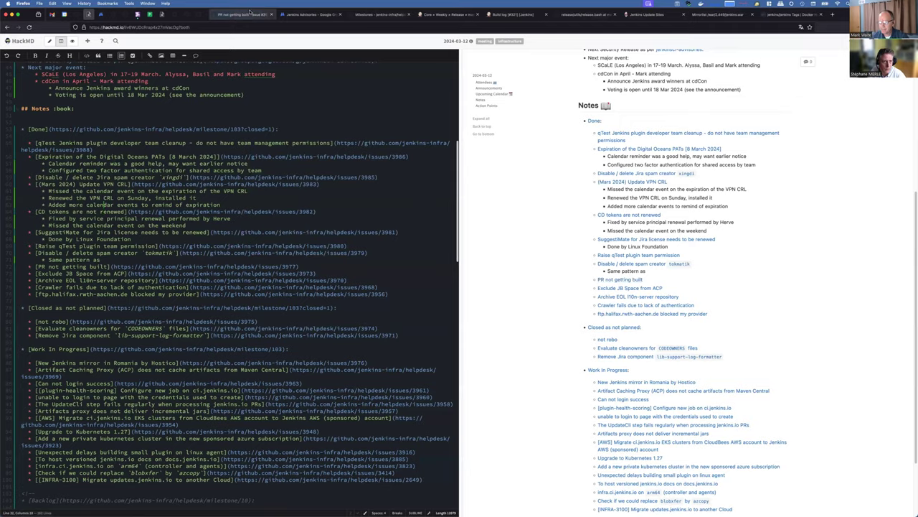
left_click(250, 13)
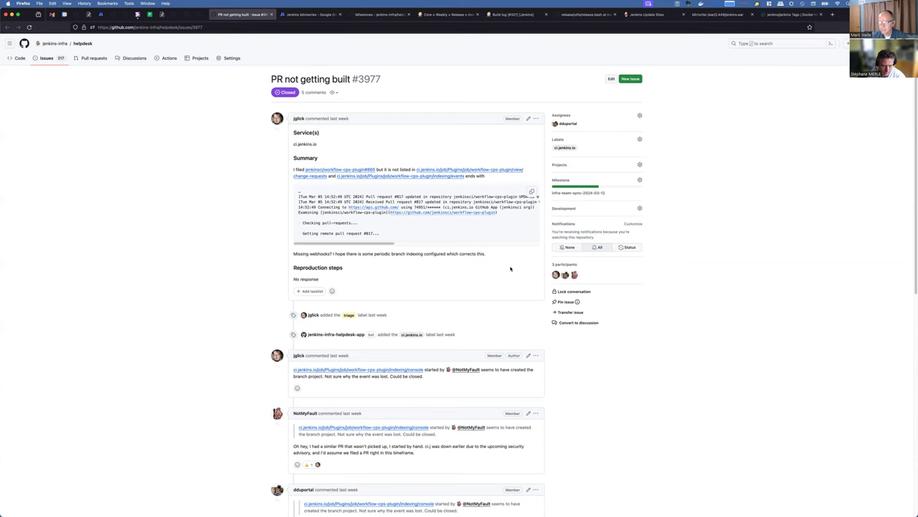
scroll(516, 293, "down", 3)
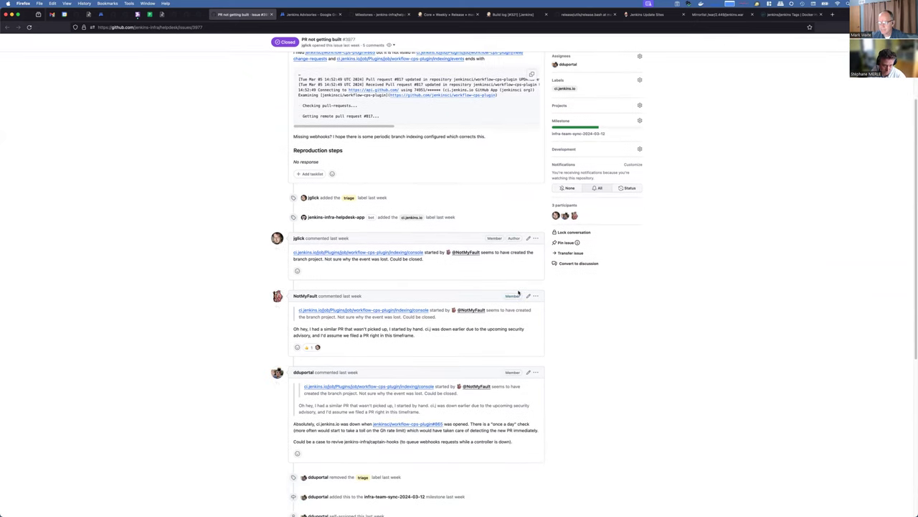
scroll(518, 292, "down", 4)
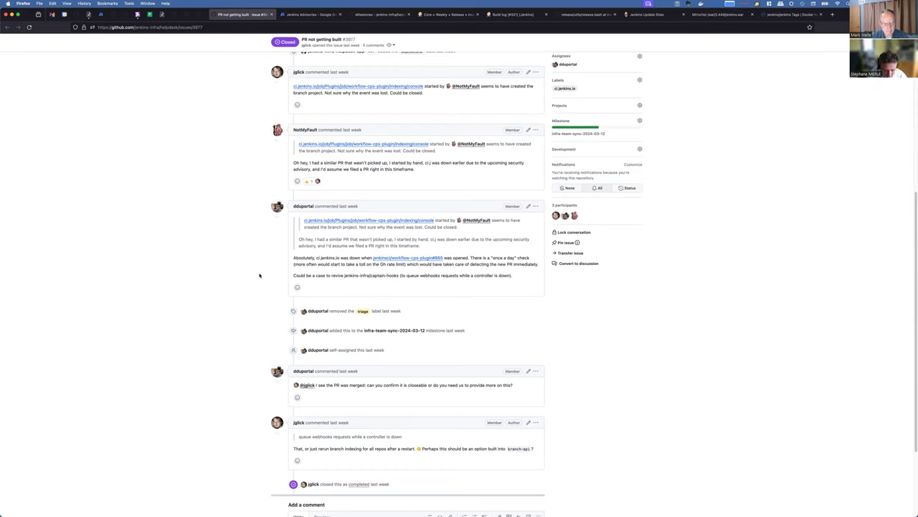
scroll(347, 287, "down", 2)
scroll(347, 311, "down", 1)
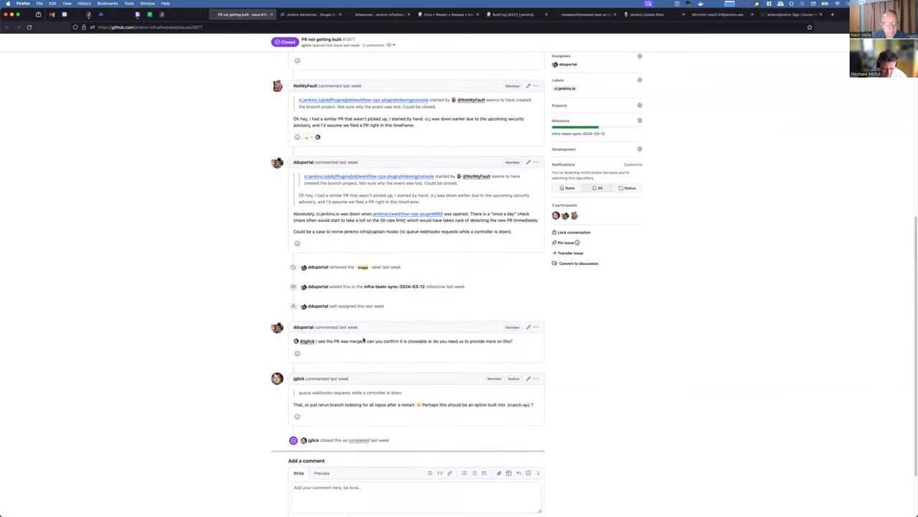
scroll(363, 340, "down", 1)
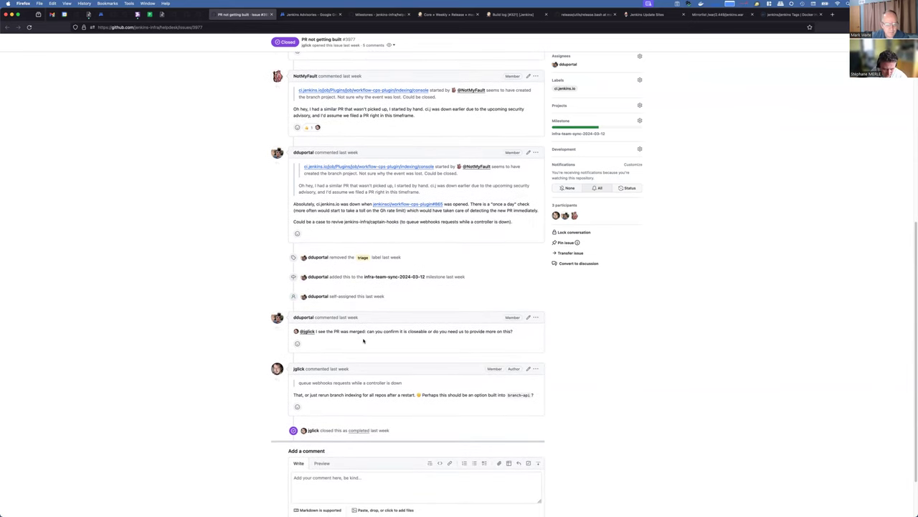
scroll(364, 342, "up", 15)
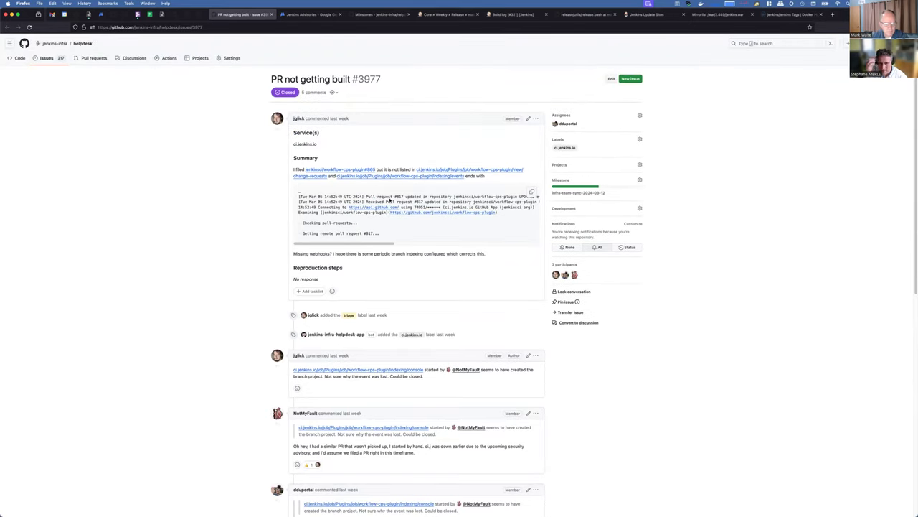
scroll(453, 383, "down", 5)
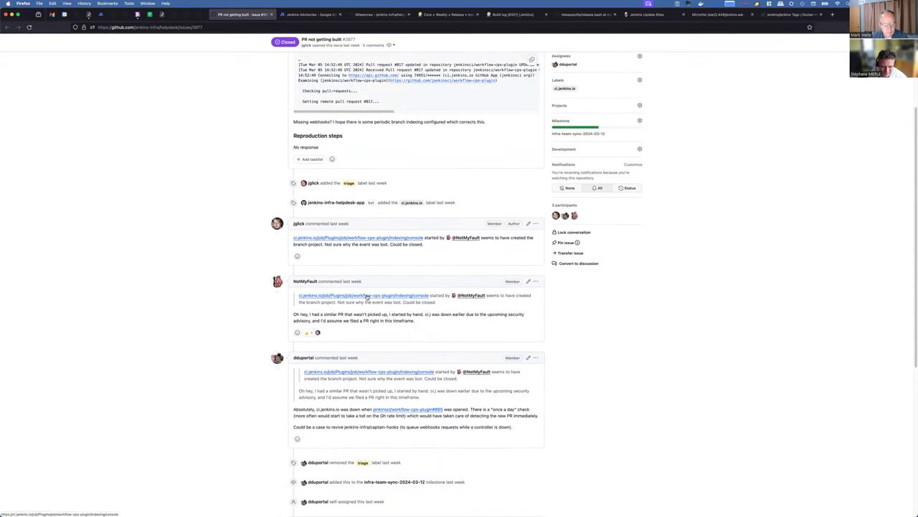
scroll(369, 315, "down", 1)
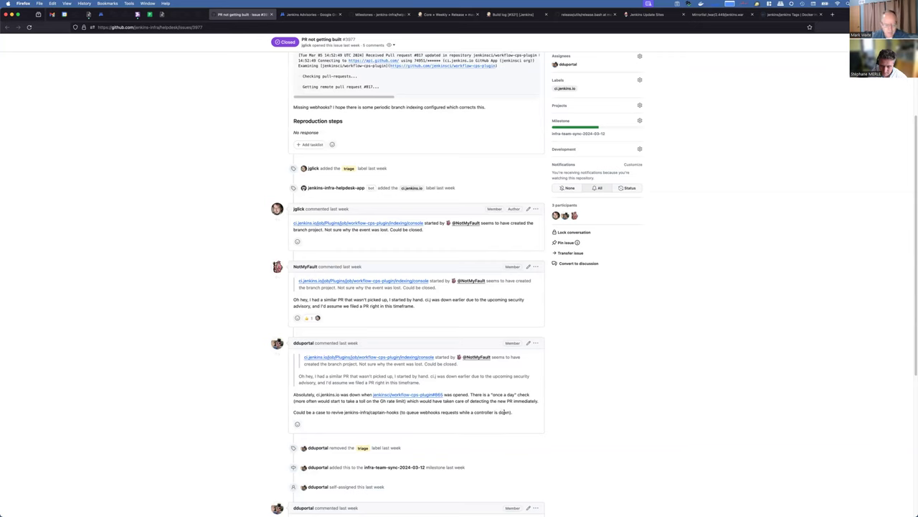
left_click_drag(515, 414, 293, 413)
scroll(350, 416, "down", 3)
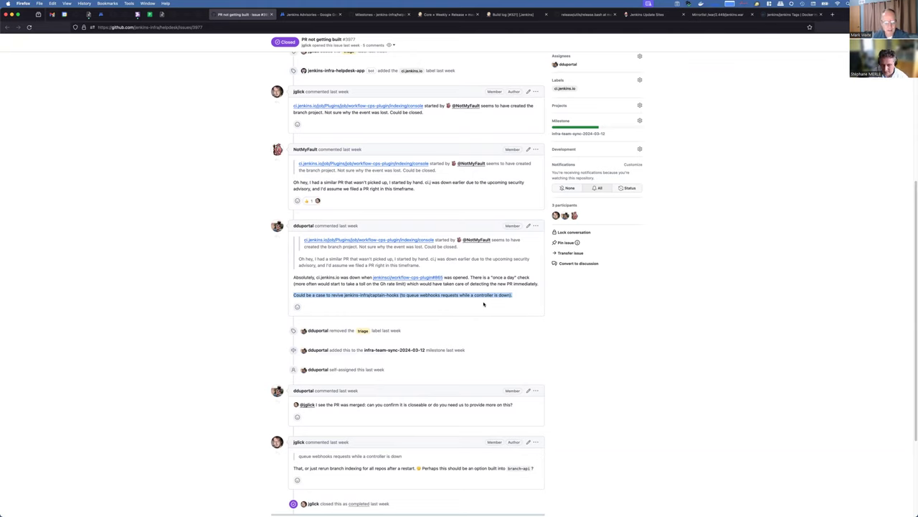
scroll(486, 323, "down", 2)
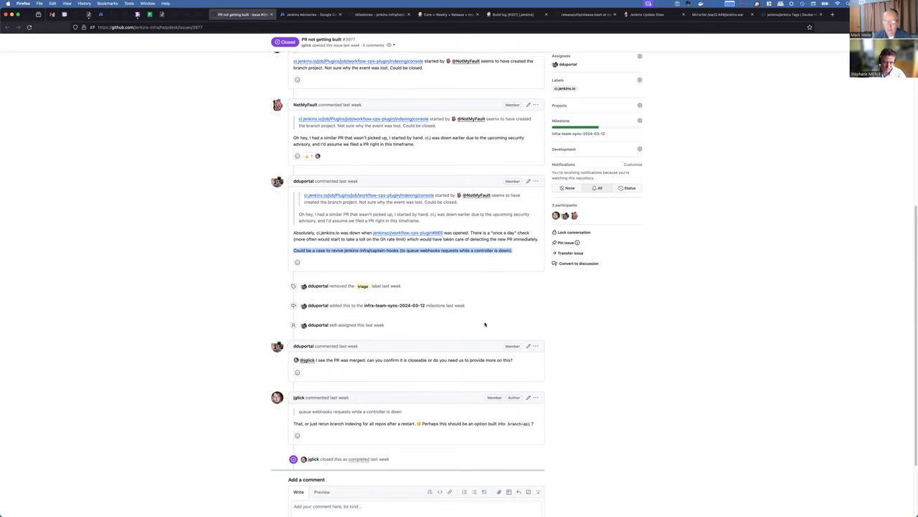
scroll(486, 323, "up", 1)
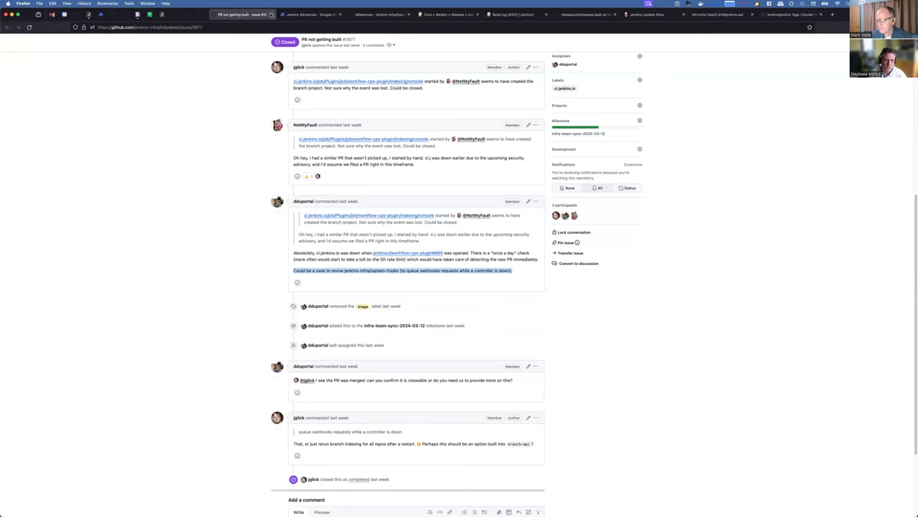
- Read closed issue #3973 'Exclude JB Space from ACP' and return to the meeting notes
key("super+w")
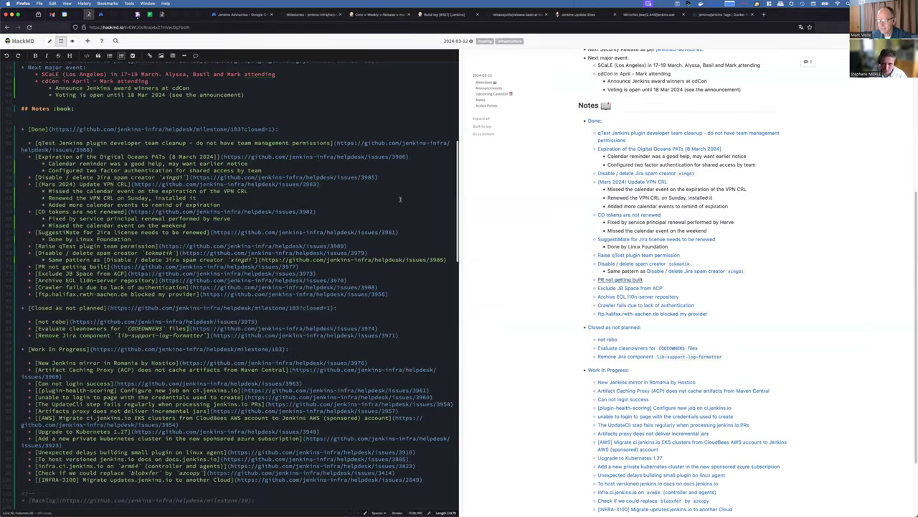
left_click(616, 290, "super")
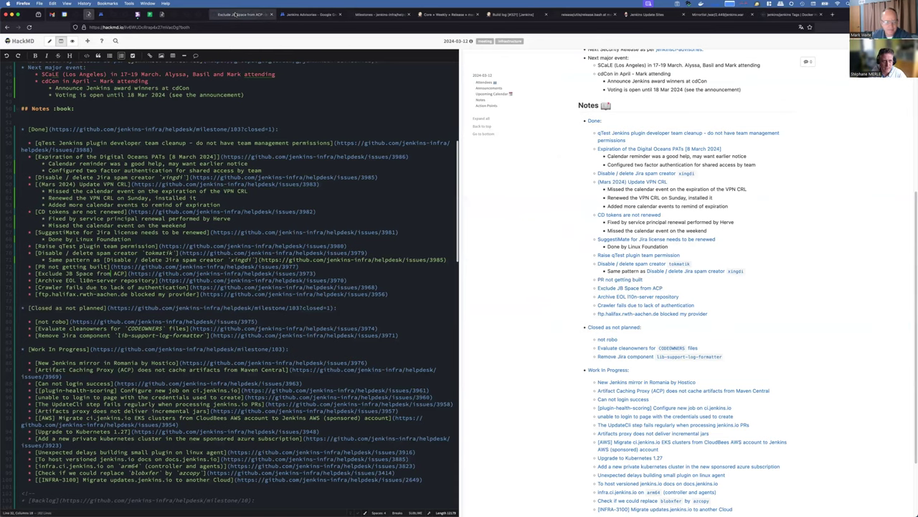
key("ctrl+Tab")
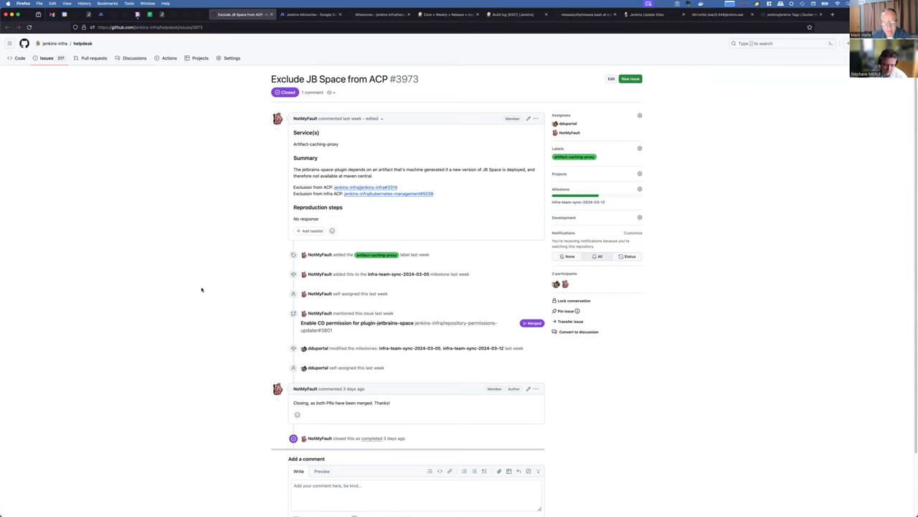
mouse_move(301, 122)
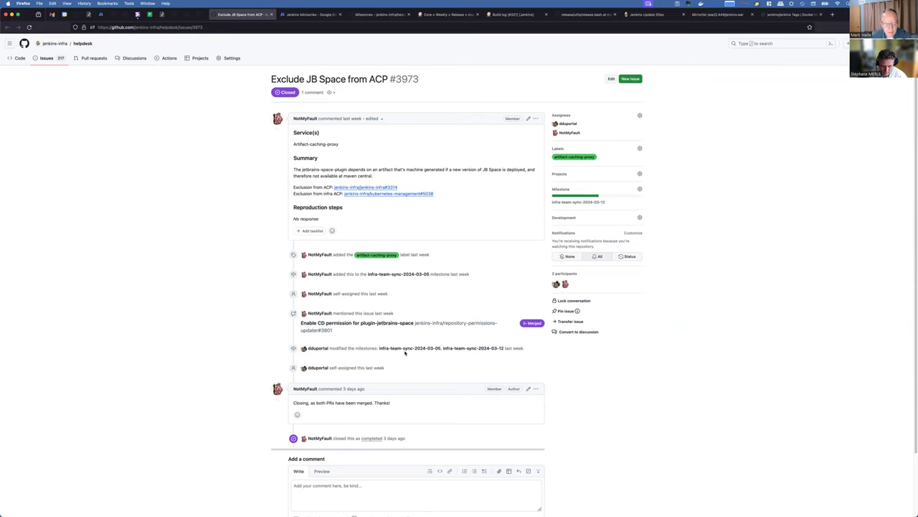
mouse_move(365, 327)
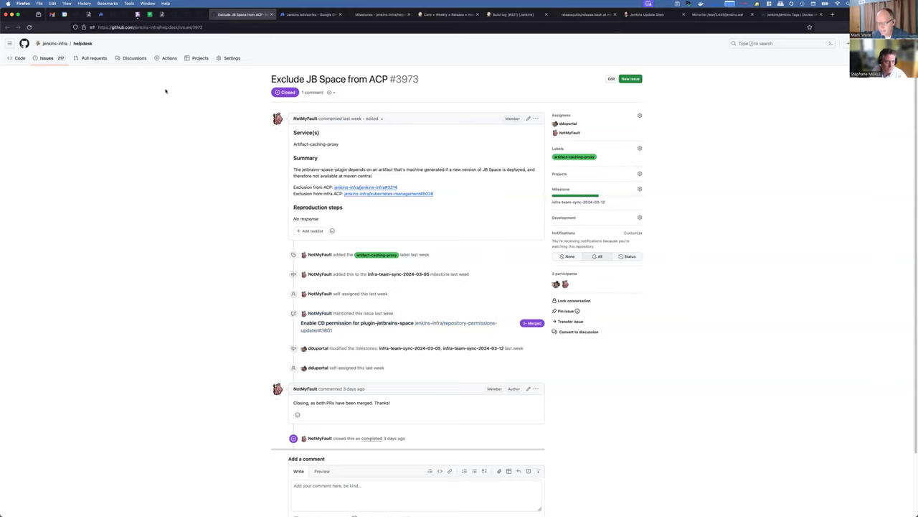
key("super+w")
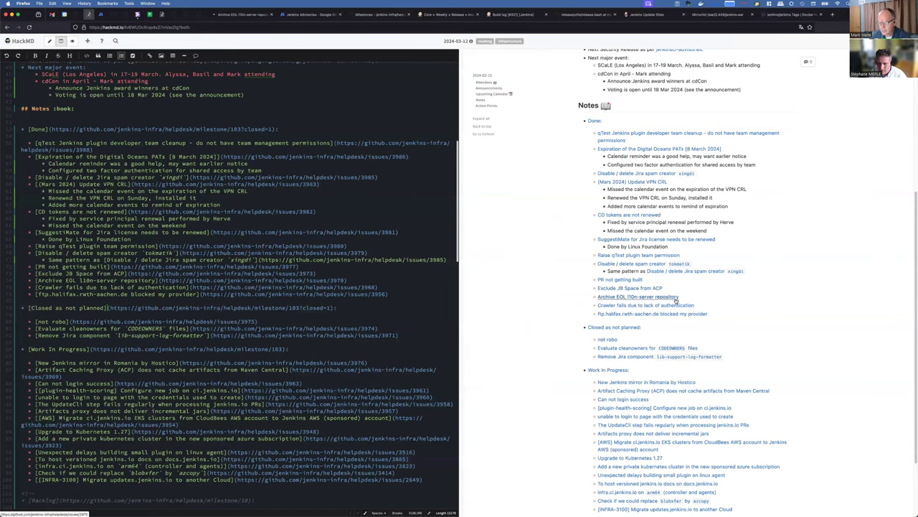
- Check the closed 'Archive EOL l10n-server repository' issue and return to the notes
middle_click(642, 297)
left_click(242, 14)
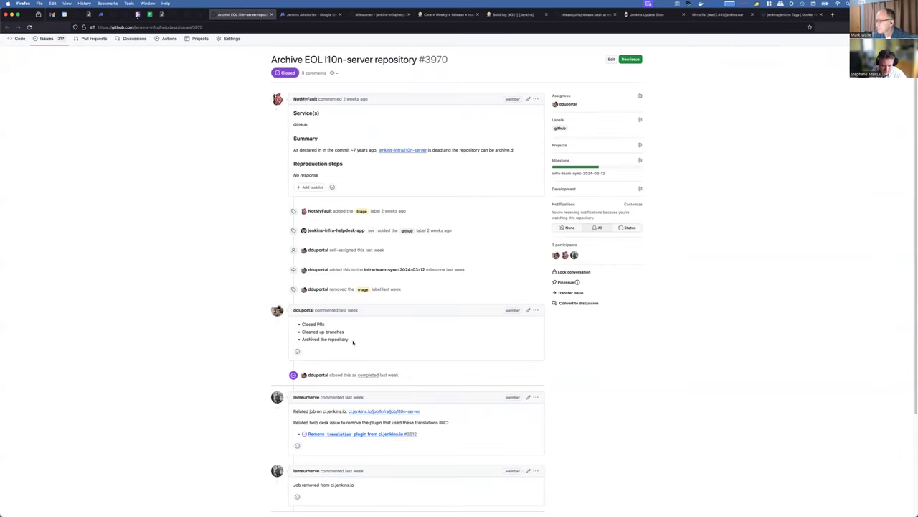
scroll(353, 342, "down", 4)
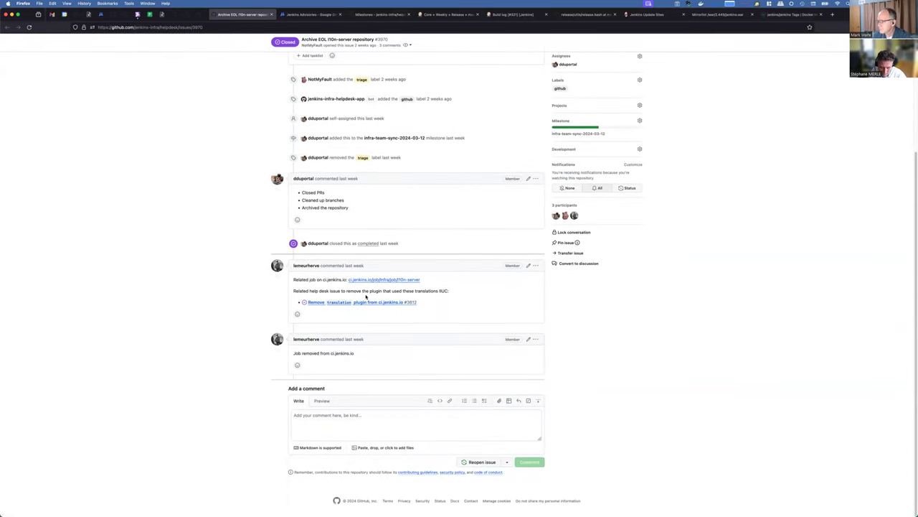
mouse_move(318, 305)
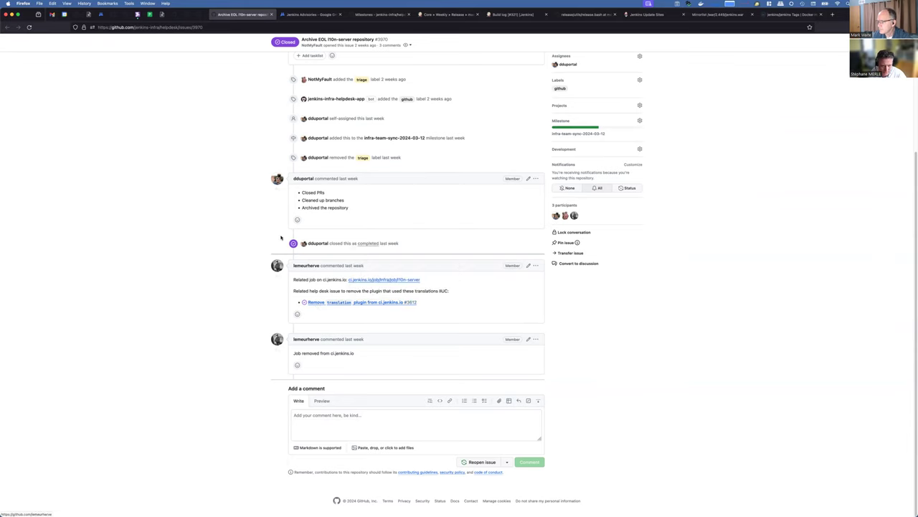
scroll(266, 228, "up", 5)
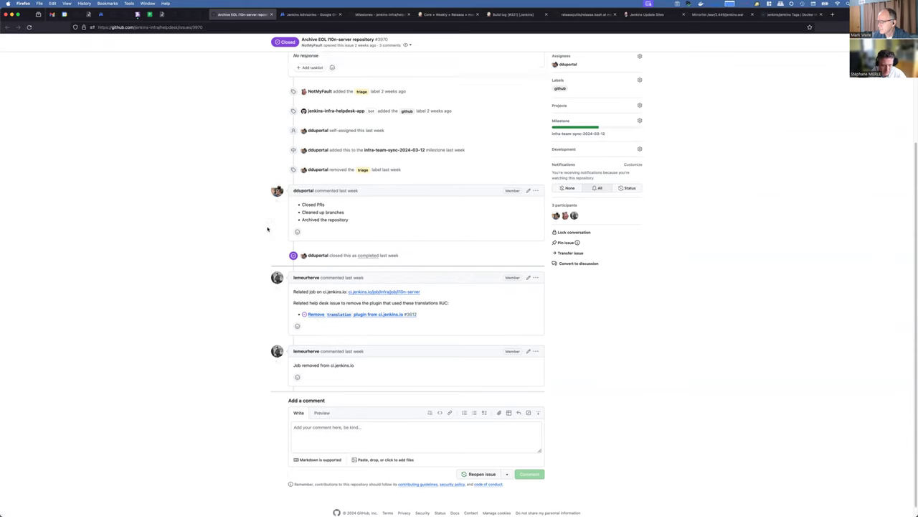
left_click(271, 15)
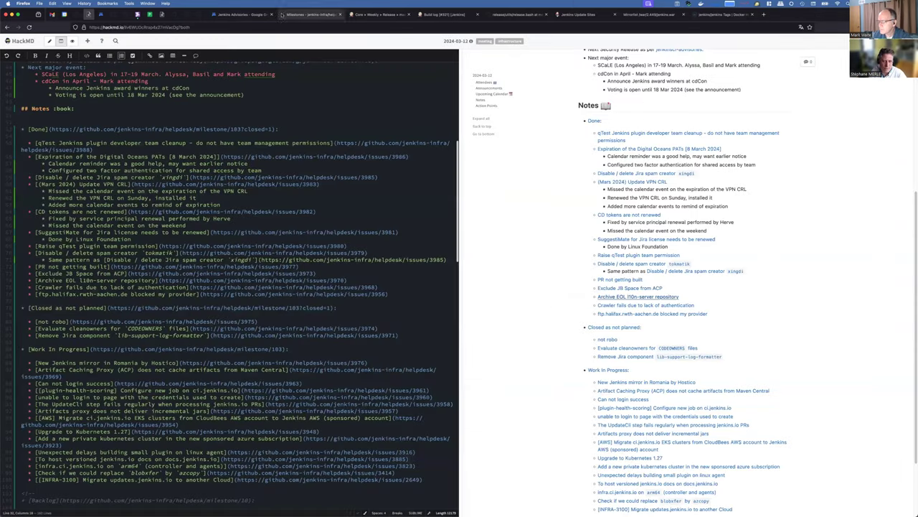
- Read issue #3968 'Crawler fails due to lack of authentication', highlighting 'SAS token is expired'
middle_click(625, 305)
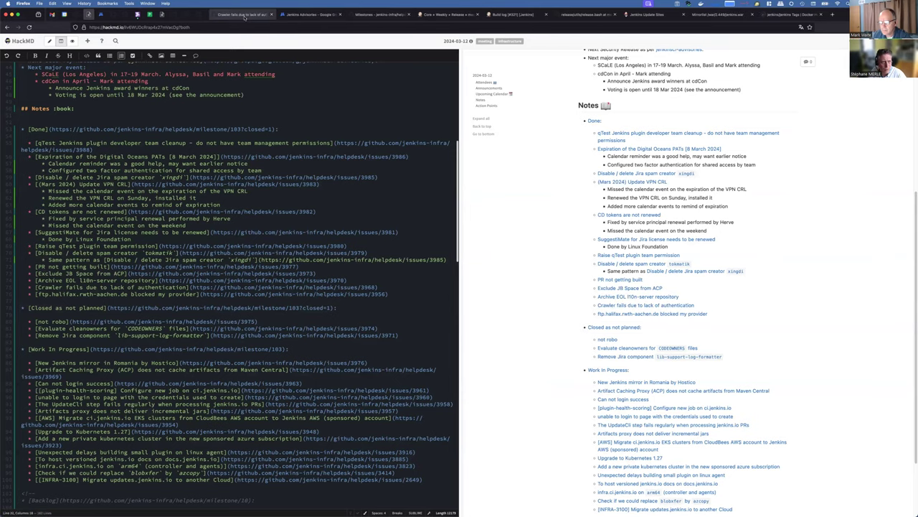
key("ctrl+Tab")
scroll(188, 172, "down", 1)
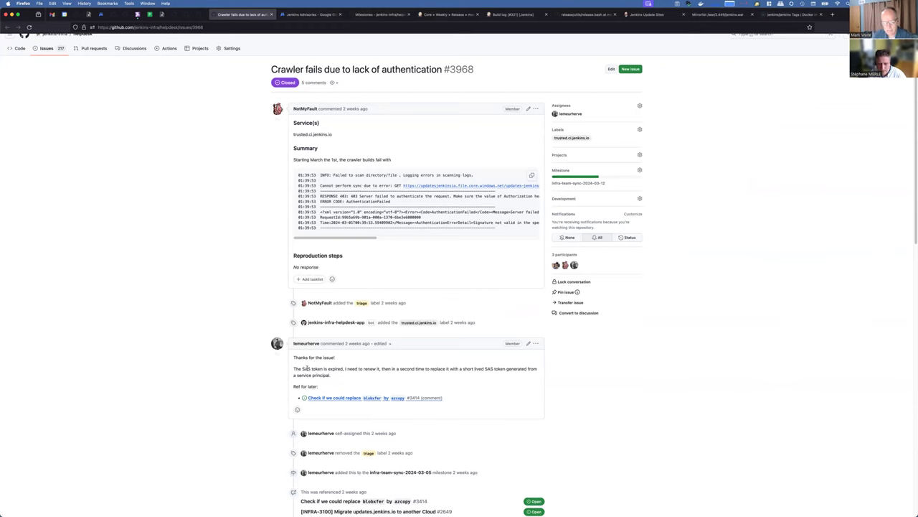
left_click_drag(302, 368, 344, 369)
scroll(394, 377, "down", 5)
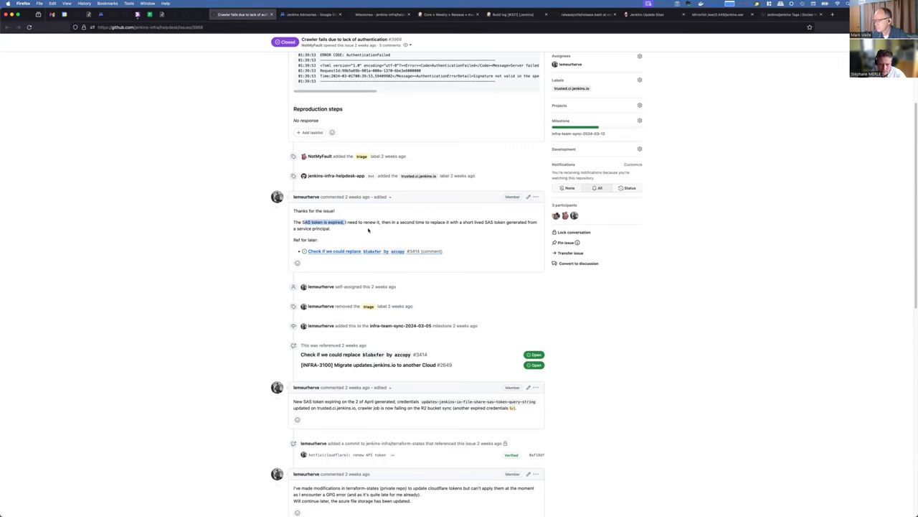
scroll(251, 245, "down", 3)
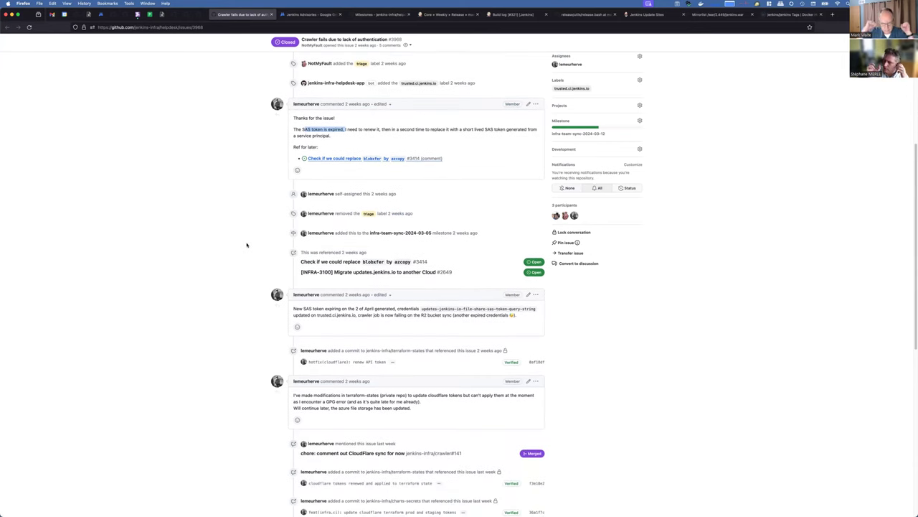
scroll(247, 244, "down", 4)
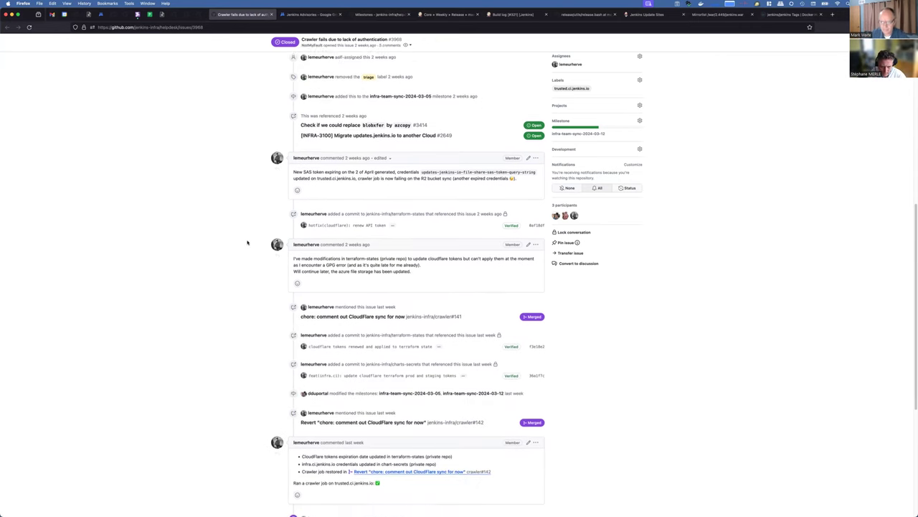
scroll(244, 215, "down", 3)
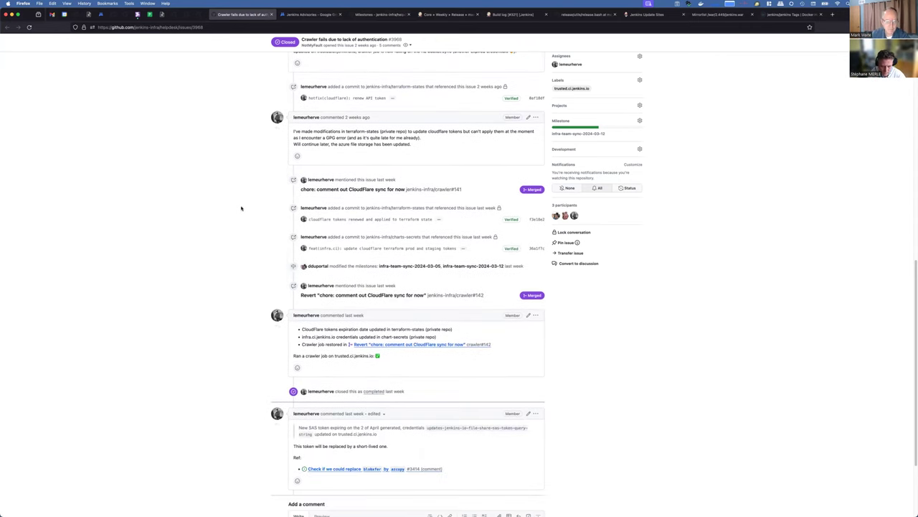
scroll(240, 206, "down", 2)
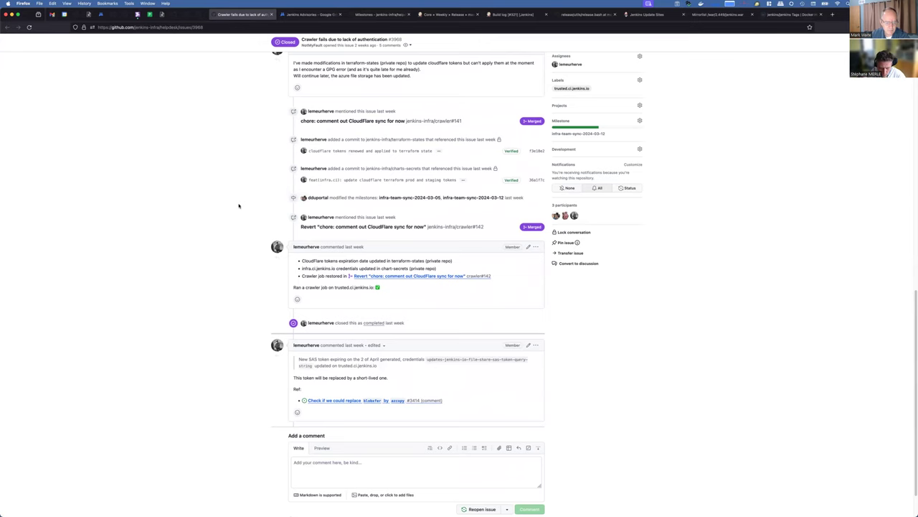
scroll(239, 206, "down", 2)
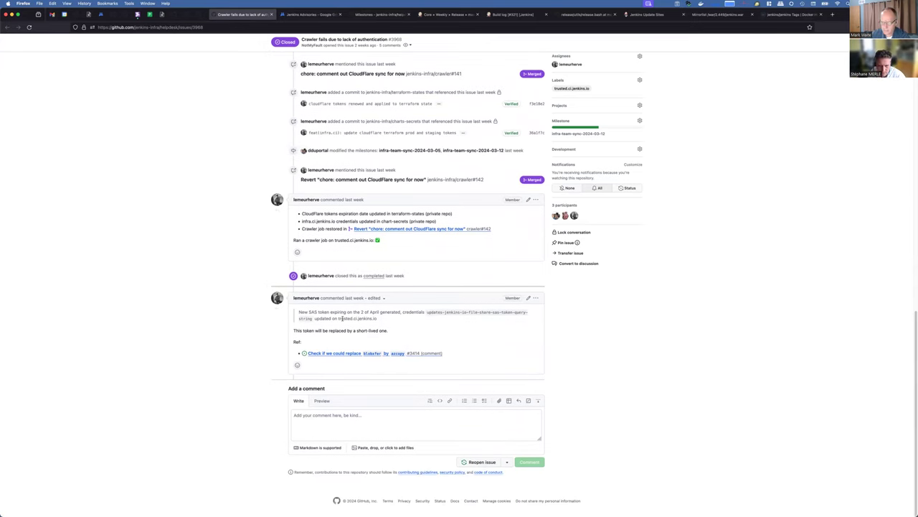
scroll(319, 267, "up", 5)
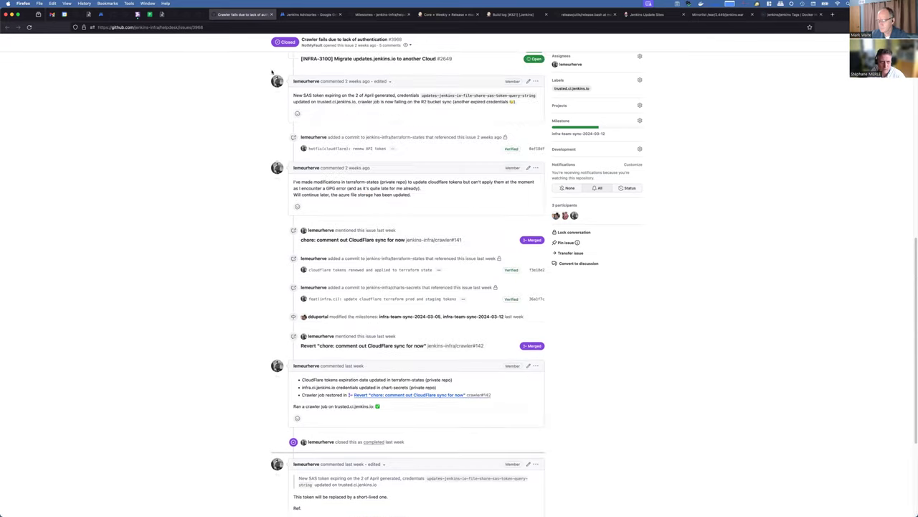
left_click(272, 14)
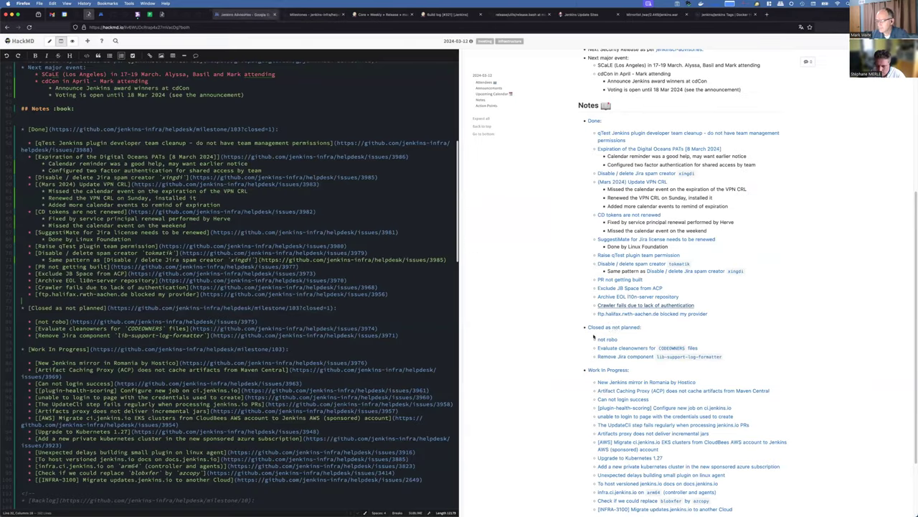
middle_click(623, 314)
key("ctrl+Tab")
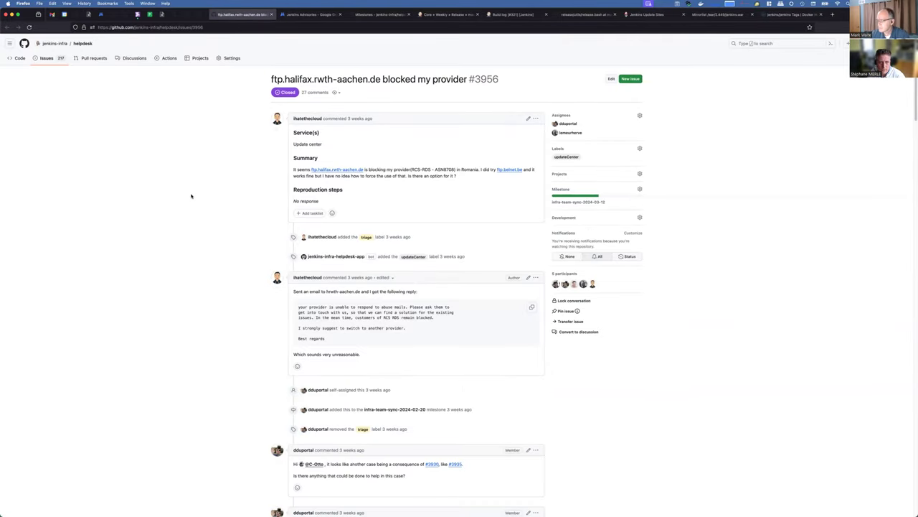
scroll(190, 196, "down", 2)
scroll(192, 195, "down", 20)
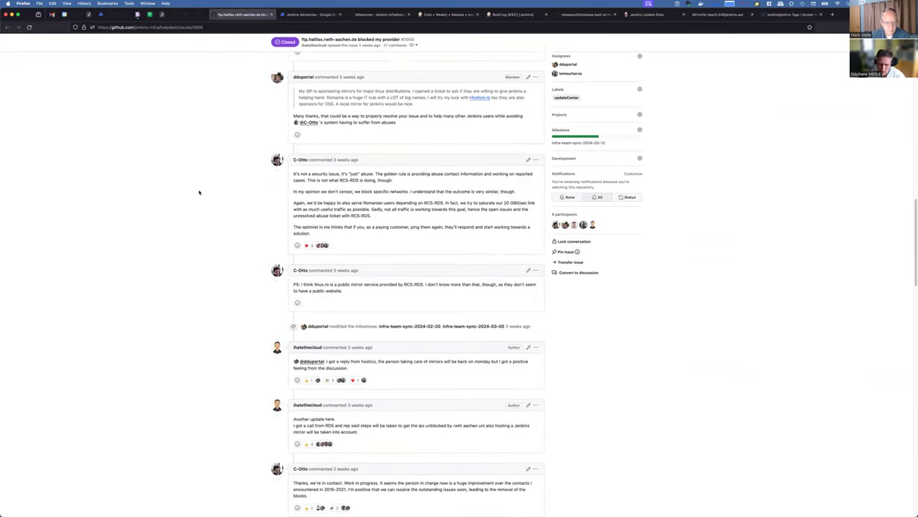
scroll(200, 186, "down", 5)
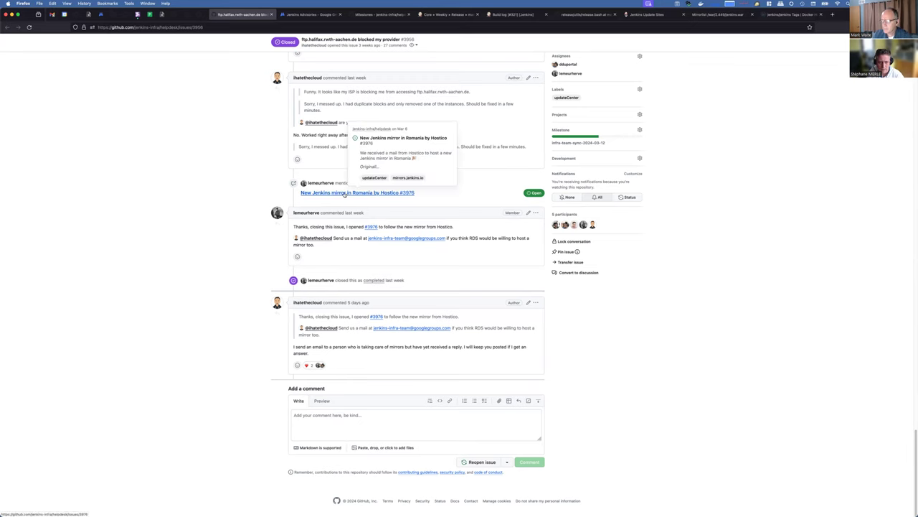
scroll(197, 172, "up", 1)
scroll(197, 172, "up", 3)
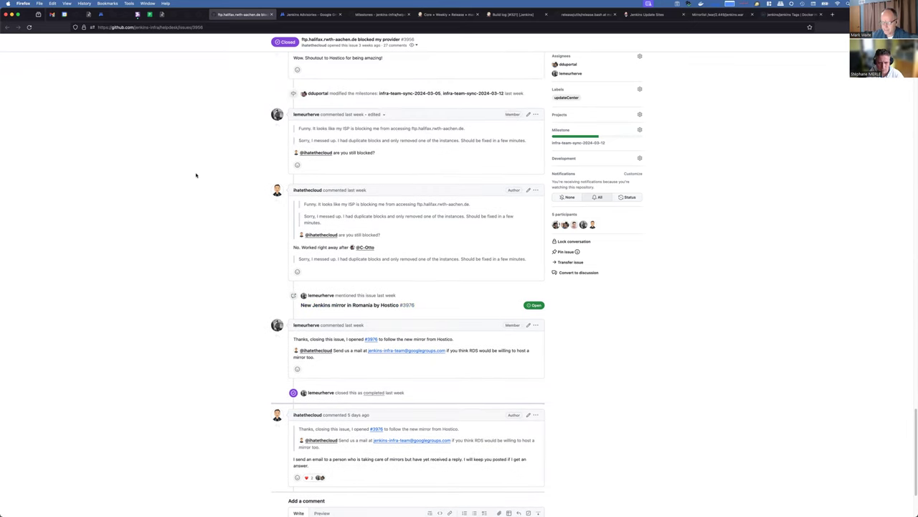
scroll(205, 178, "up", 8)
scroll(203, 179, "up", 10)
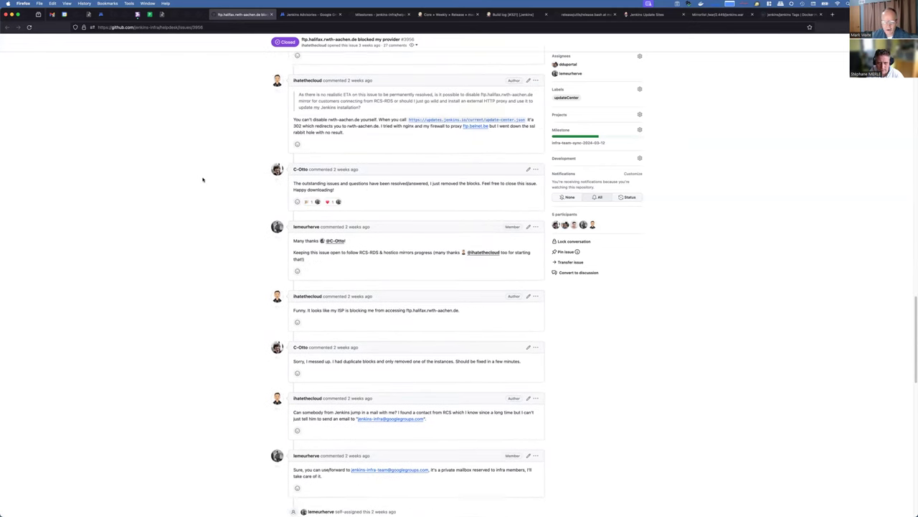
scroll(203, 180, "down", 20)
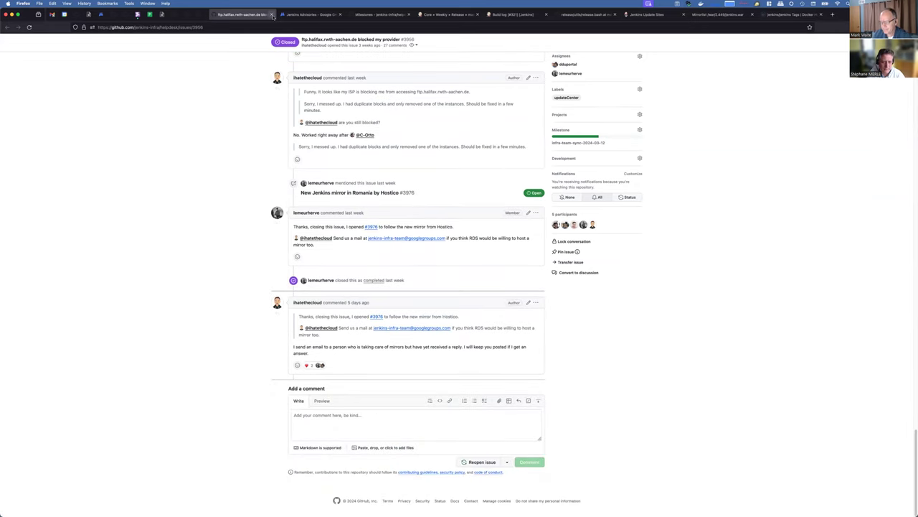
key("super+w")
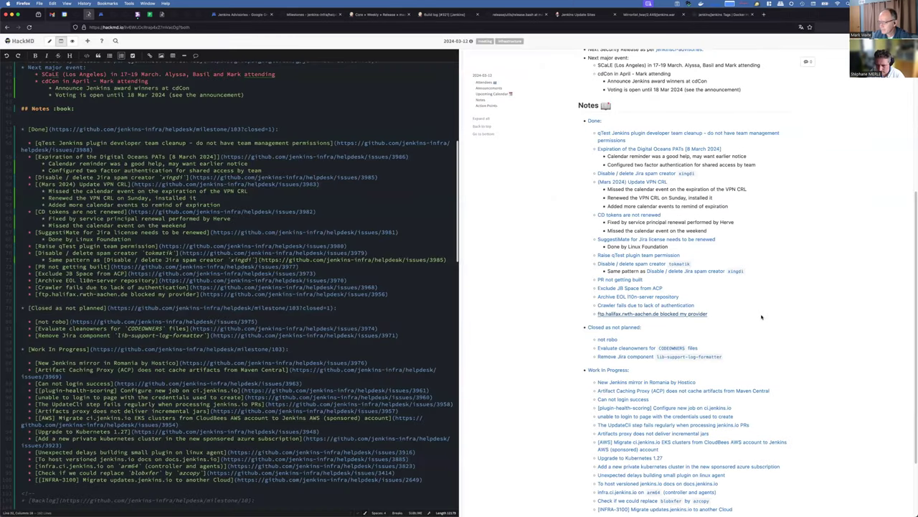
scroll(614, 250, "down", 5)
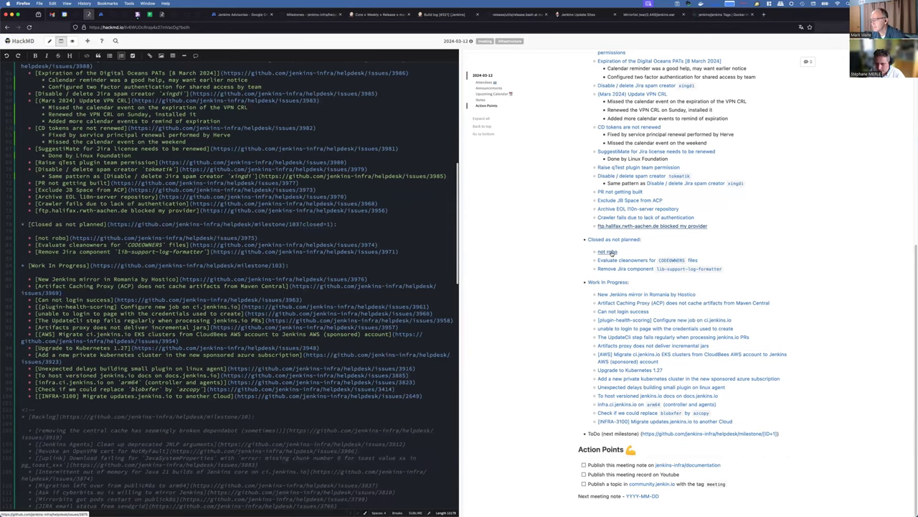
left_click(608, 252, "super")
left_click(248, 18)
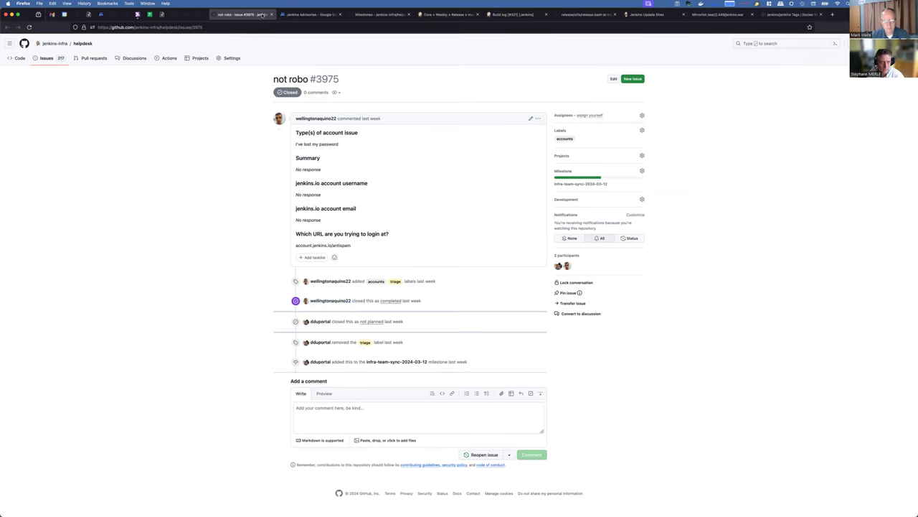
key("ctrl+Tab")
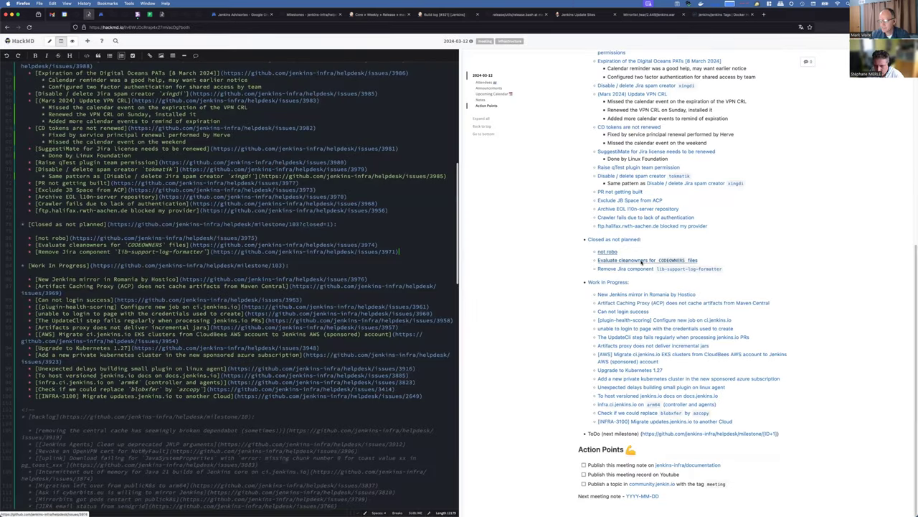
left_click(247, 15)
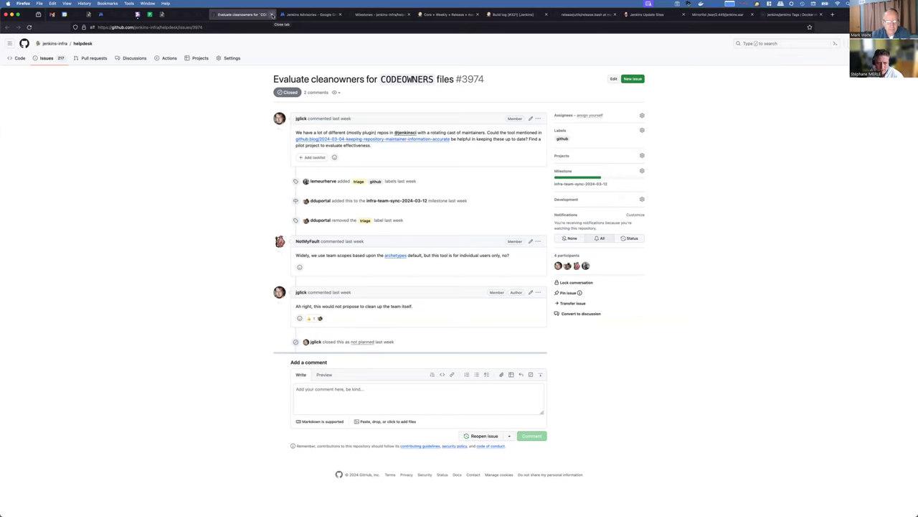
left_click(272, 15)
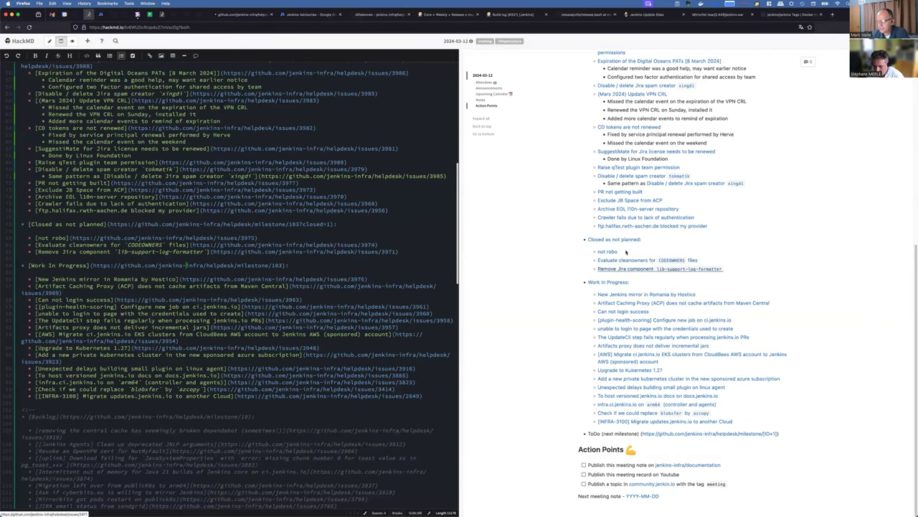
left_click(238, 15)
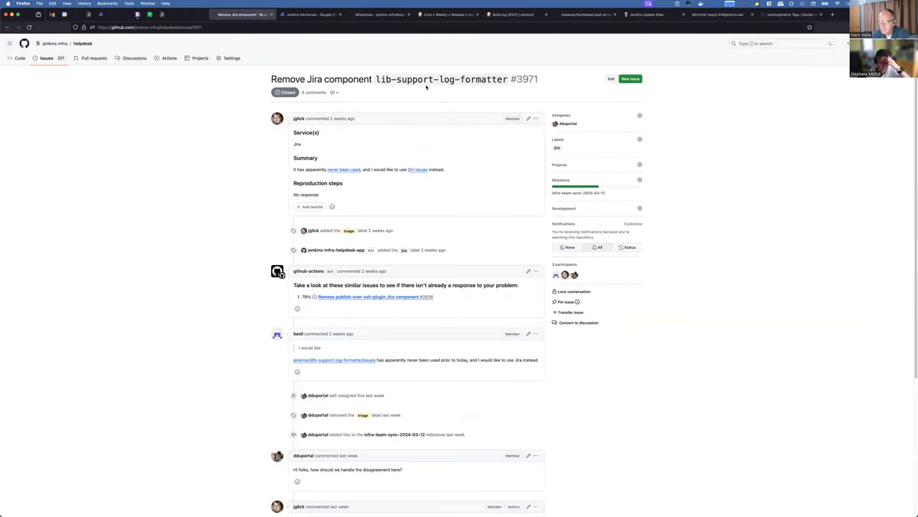
scroll(231, 230, "down", 3)
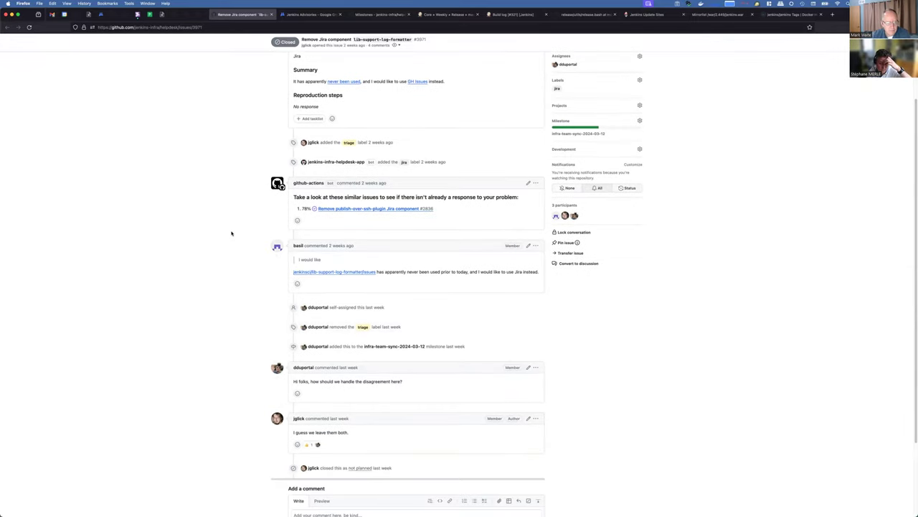
scroll(231, 232, "down", 2)
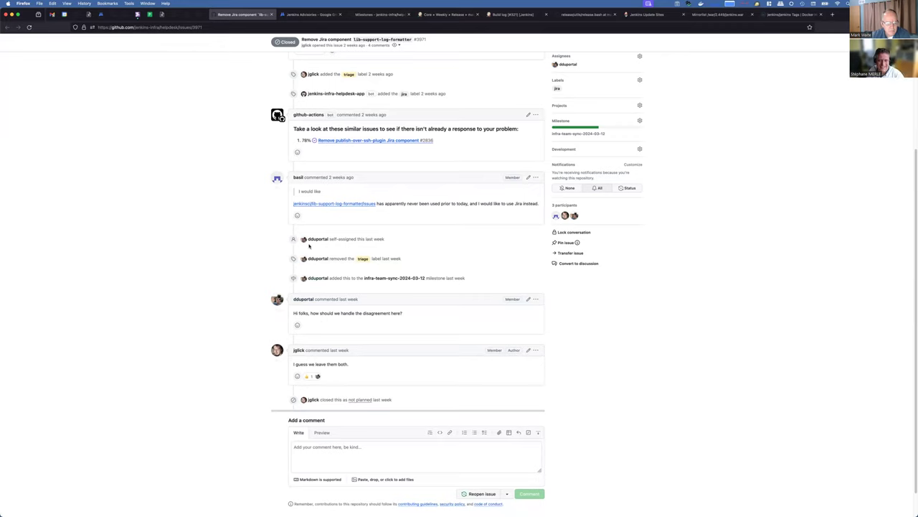
scroll(302, 241, "up", 5)
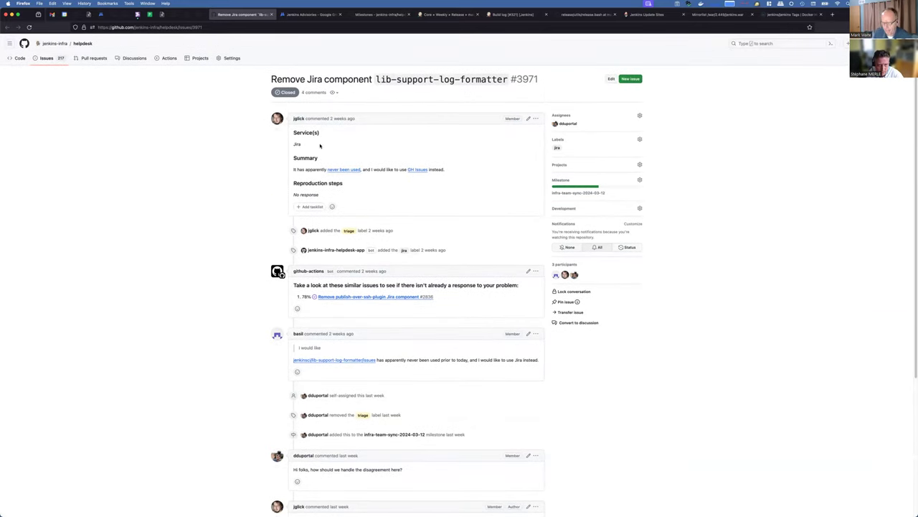
scroll(252, 152, "down", 4)
scroll(252, 152, "down", 1)
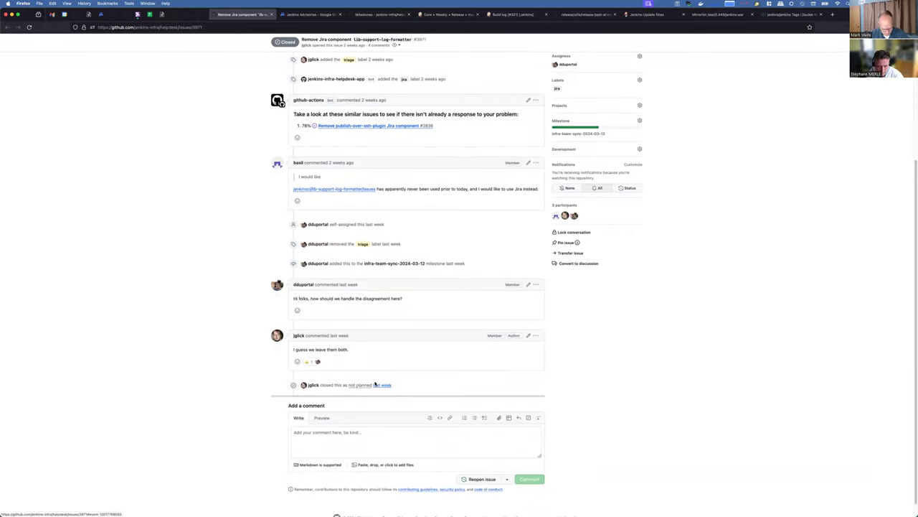
scroll(222, 203, "up", 6)
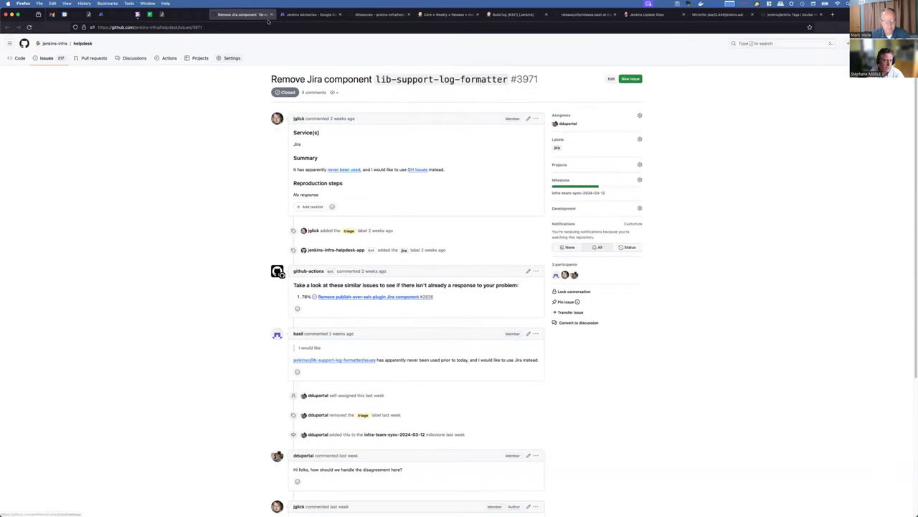
key("ctrl+w")
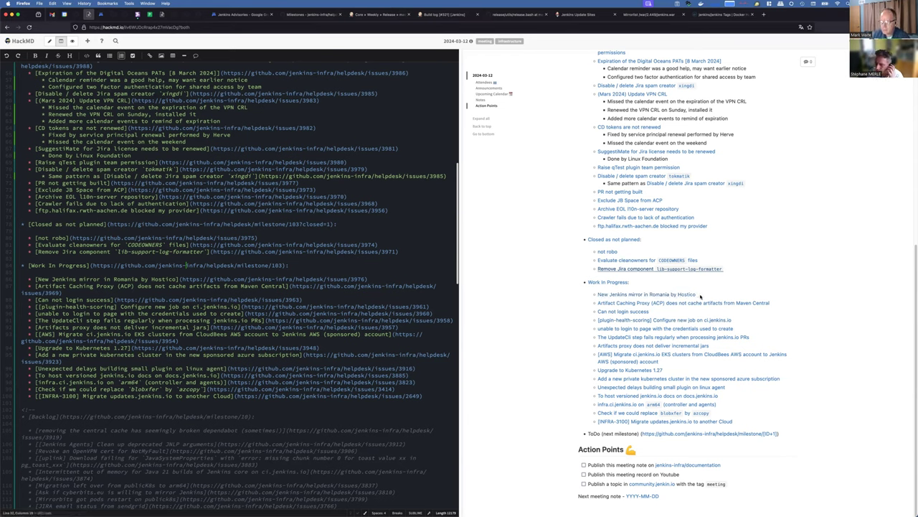
- Read Artifact Caching Proxy issue #3969, then bring up issue #3963 'Can not login success'
left_click(648, 304)
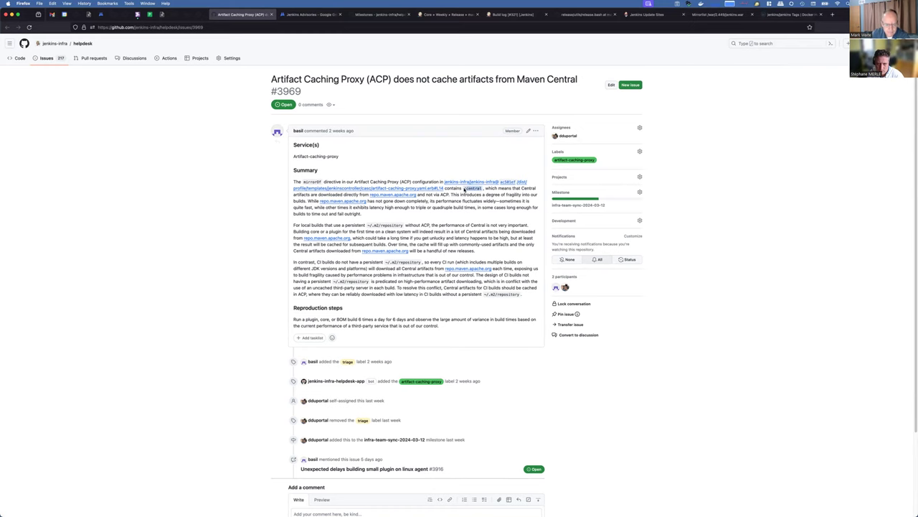
scroll(467, 193, "down", 3)
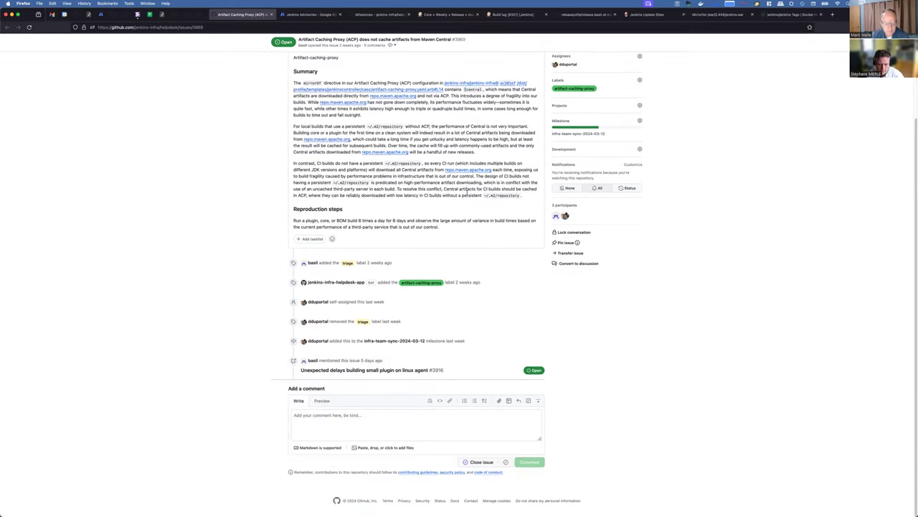
scroll(467, 193, "up", 3)
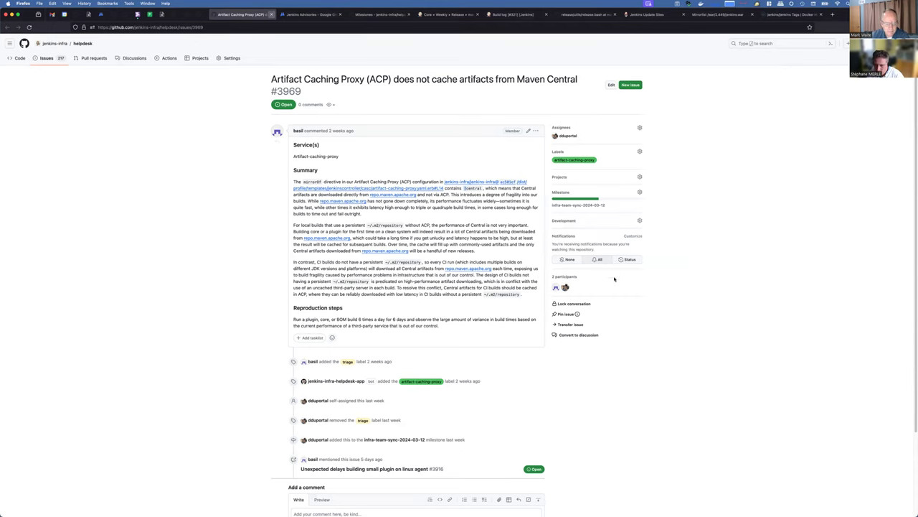
left_click(89, 14)
left_click(622, 312)
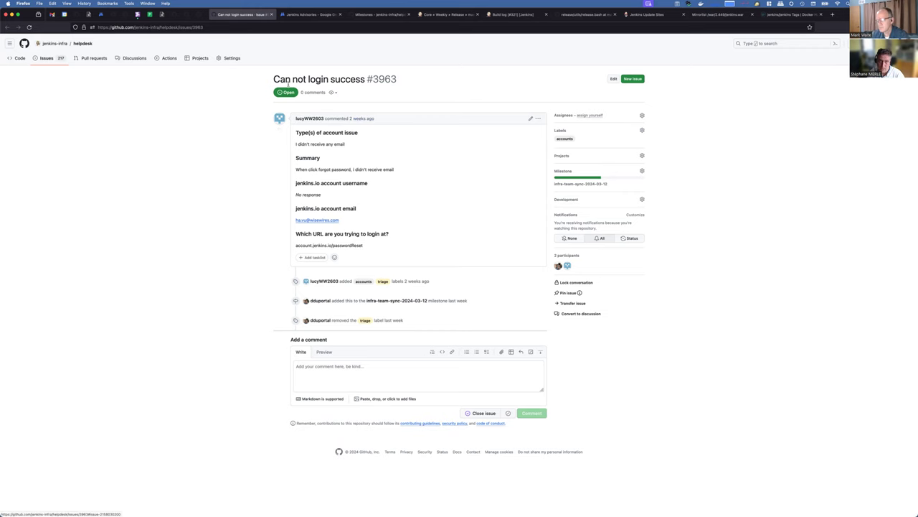
- Review the plugin-health-scoring job issue, highlighting its reports.jenkins.io storage sentence, then open issue #3960
left_click(271, 14)
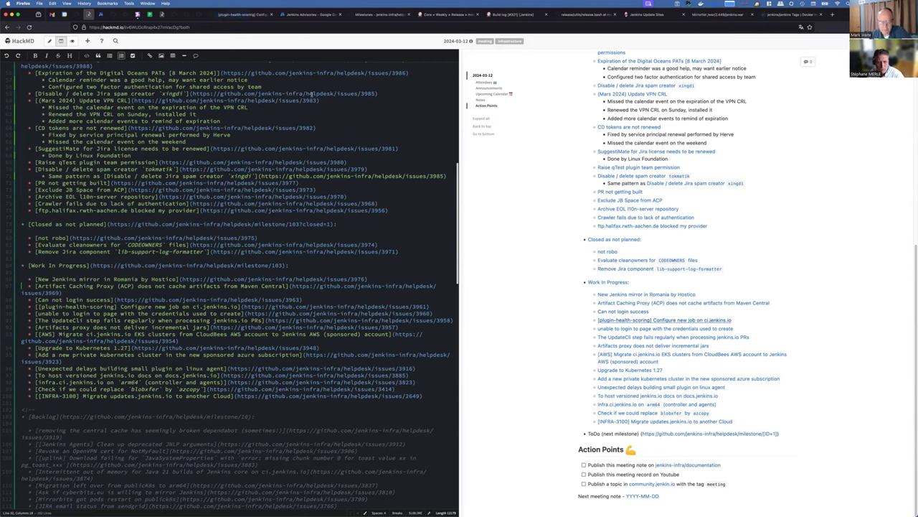
left_click(248, 15)
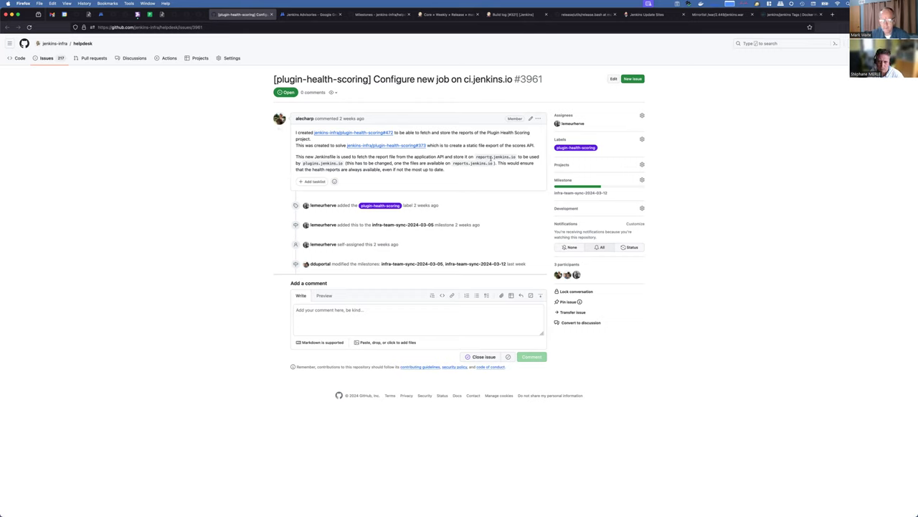
left_click_drag(433, 153, 505, 161)
left_click(410, 162)
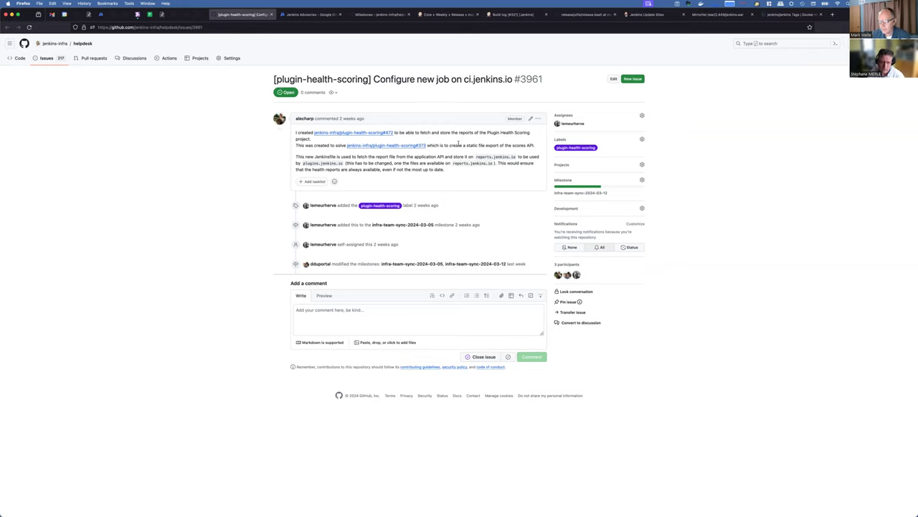
mouse_move(385, 148)
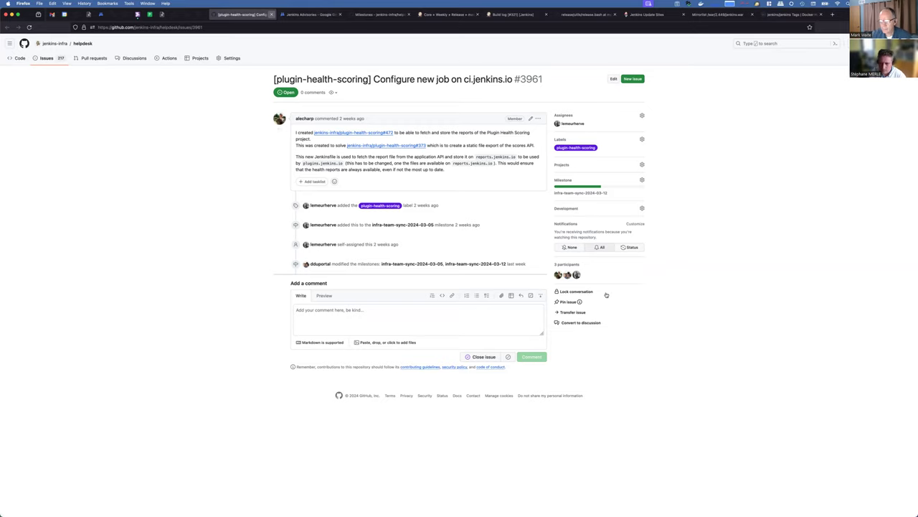
key("super+w")
left_click(635, 328, "super")
- Read login-credentials issue #3960, then open UpdateCli failure issue #3958 from the notes
left_click(243, 14)
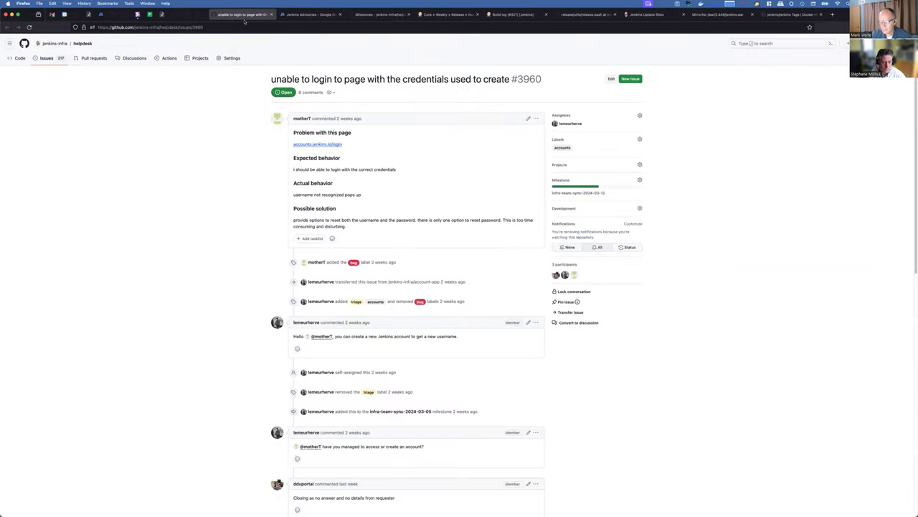
scroll(249, 197, "down", 1)
scroll(249, 197, "down", 1)
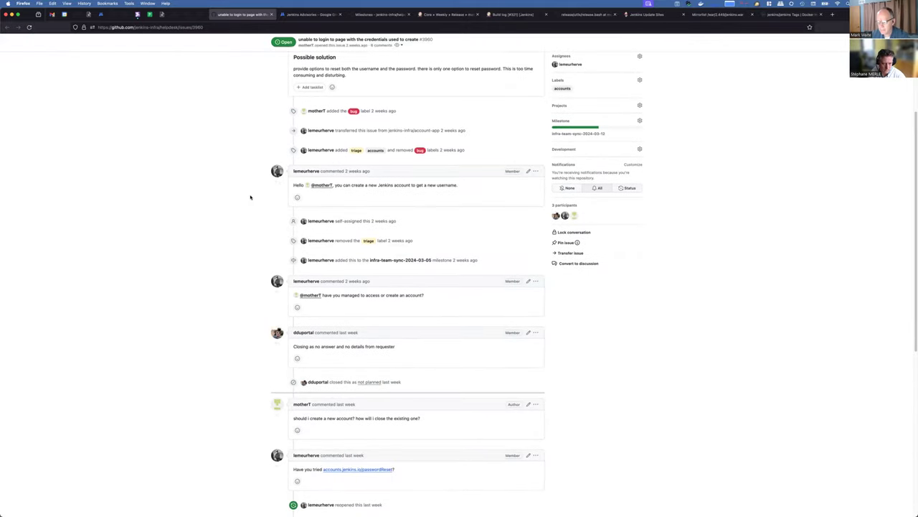
scroll(361, 345, "down", 1)
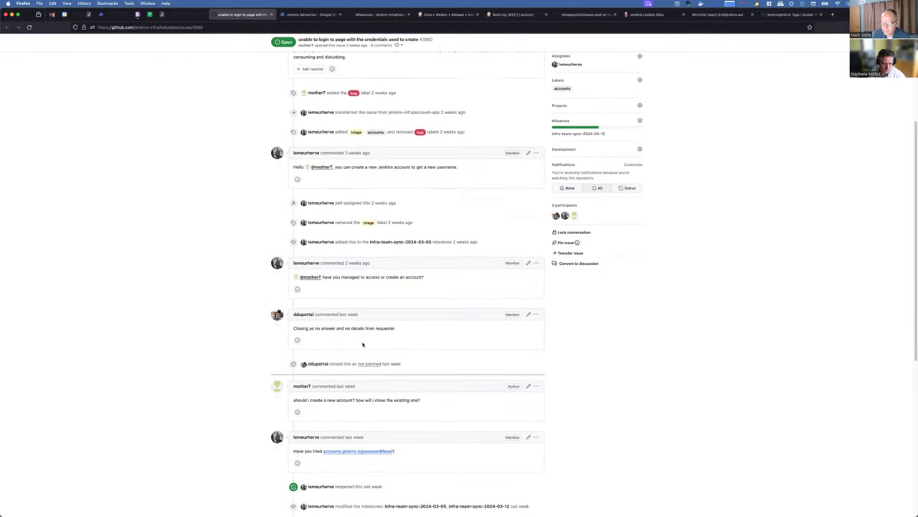
scroll(290, 244, "up", 4)
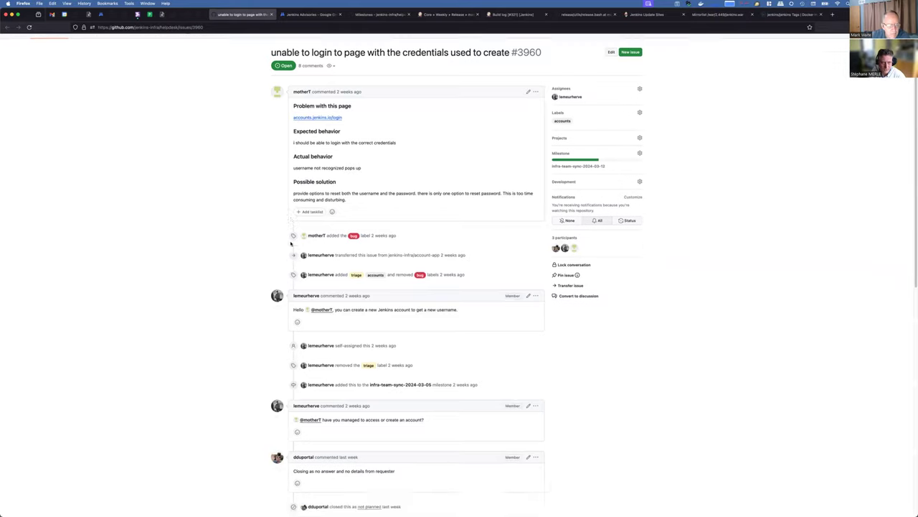
scroll(291, 244, "down", 10)
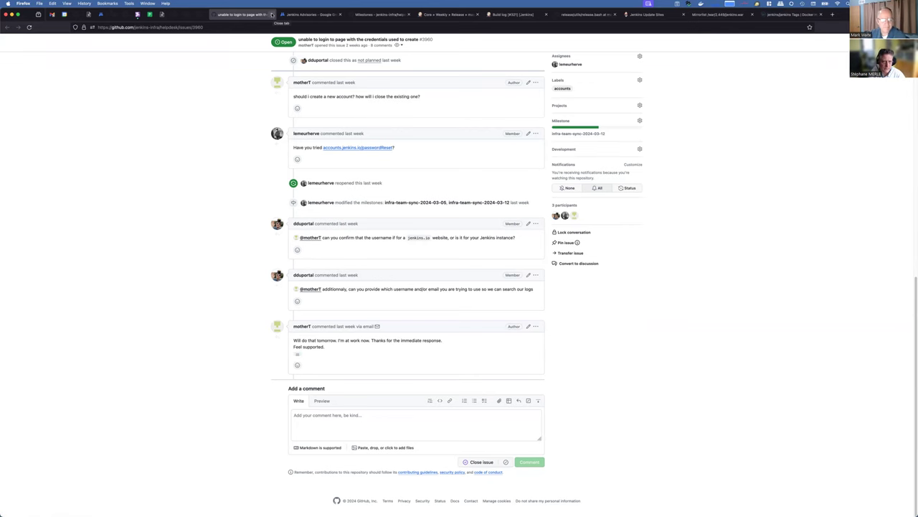
left_click(272, 14)
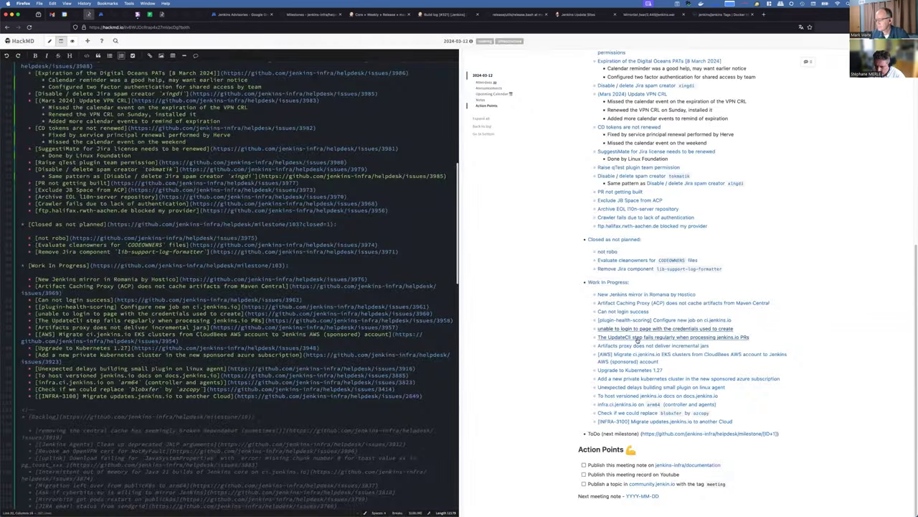
left_click(638, 338)
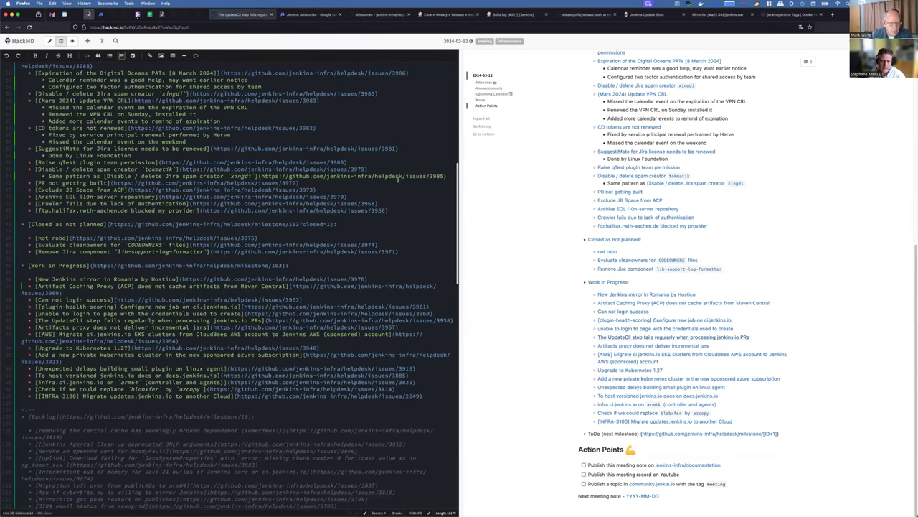
- Review issue #3958 on UpdateCli failures from API rate limits and return to the notes
left_click(241, 15)
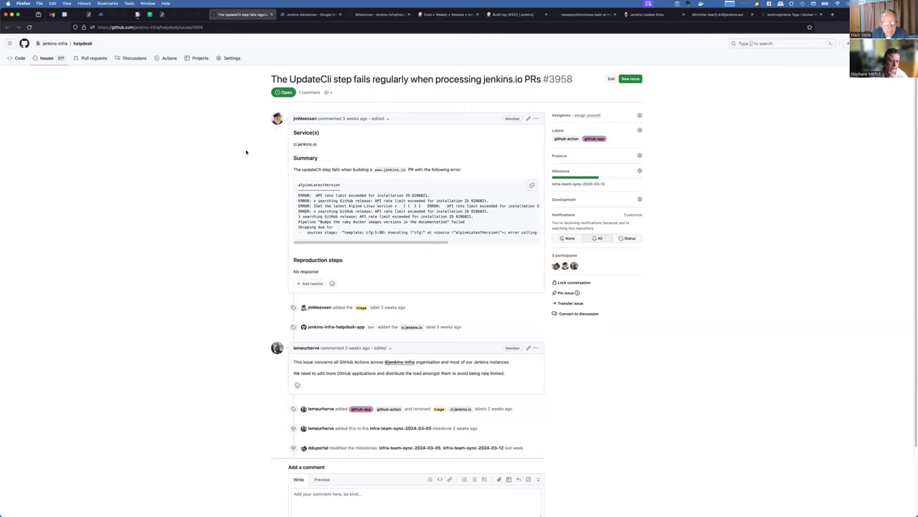
scroll(246, 151, "down", 1)
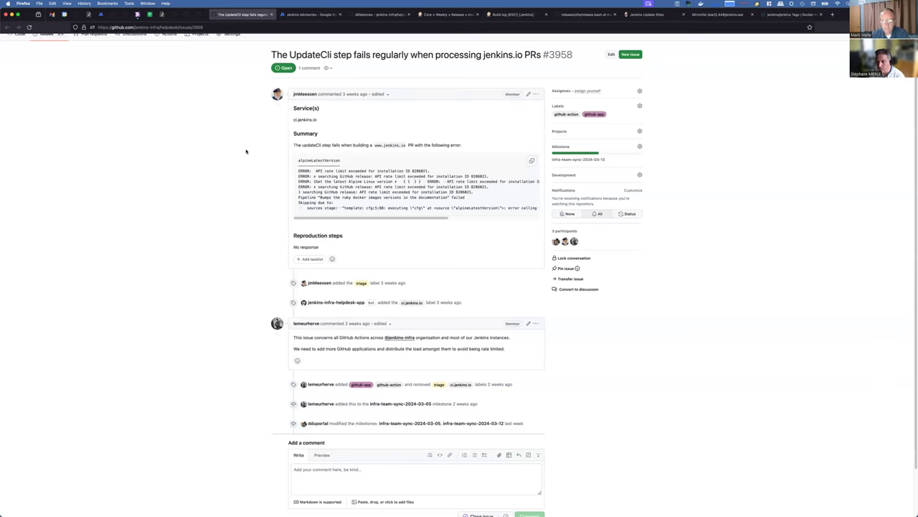
scroll(207, 184, "down", 2)
scroll(207, 184, "up", 3)
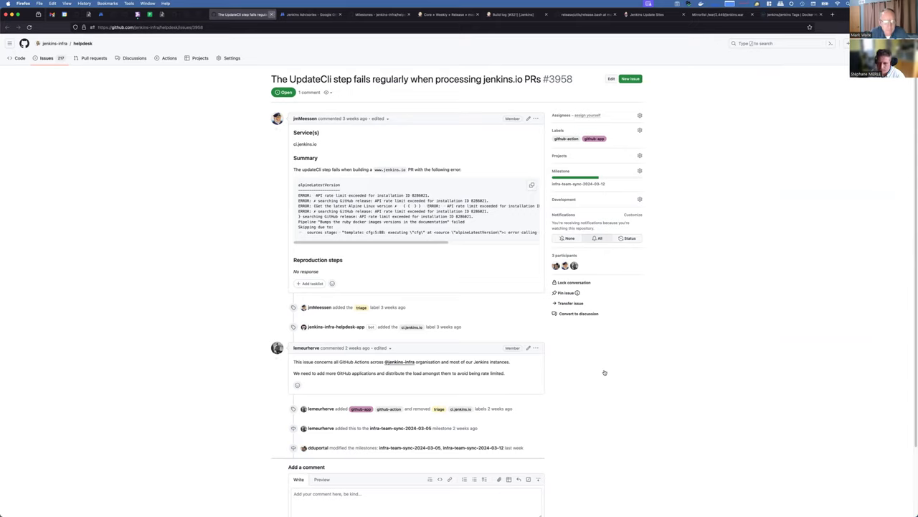
key("super+w")
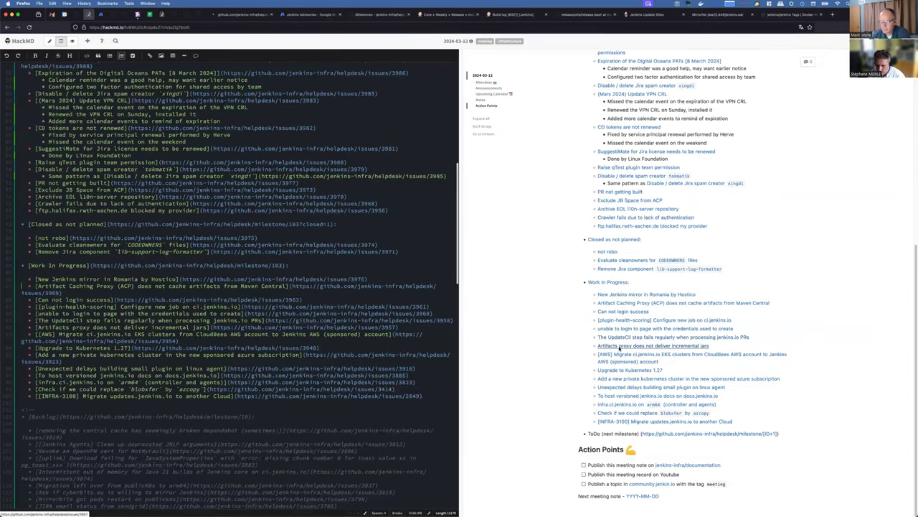
- Review issue #3957 'Artifacts proxy does not deliver incremental jars', then close its tab
left_click(244, 14)
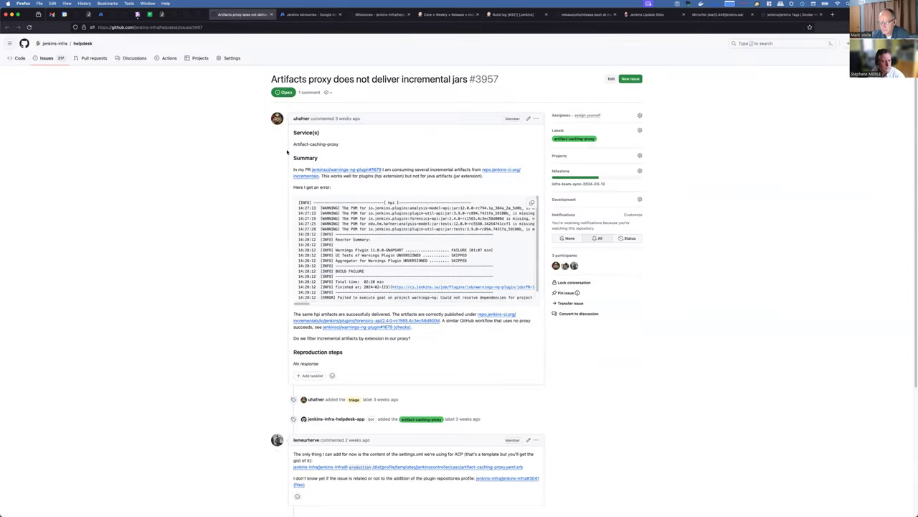
scroll(254, 227, "down", 5)
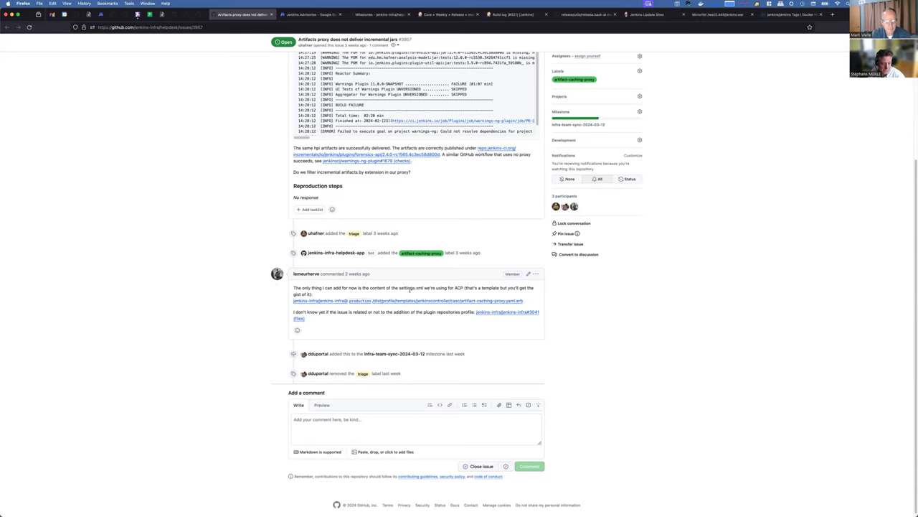
scroll(507, 288, "up", 5)
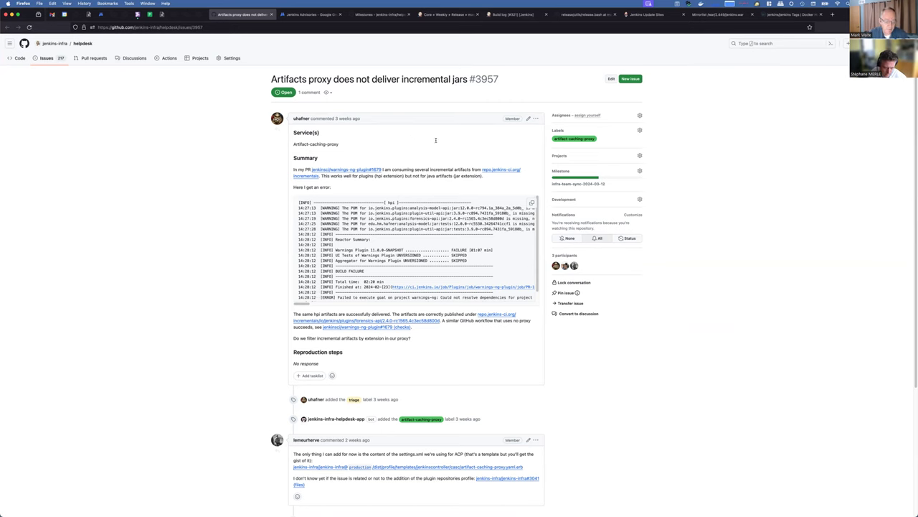
scroll(468, 216, "down", 5)
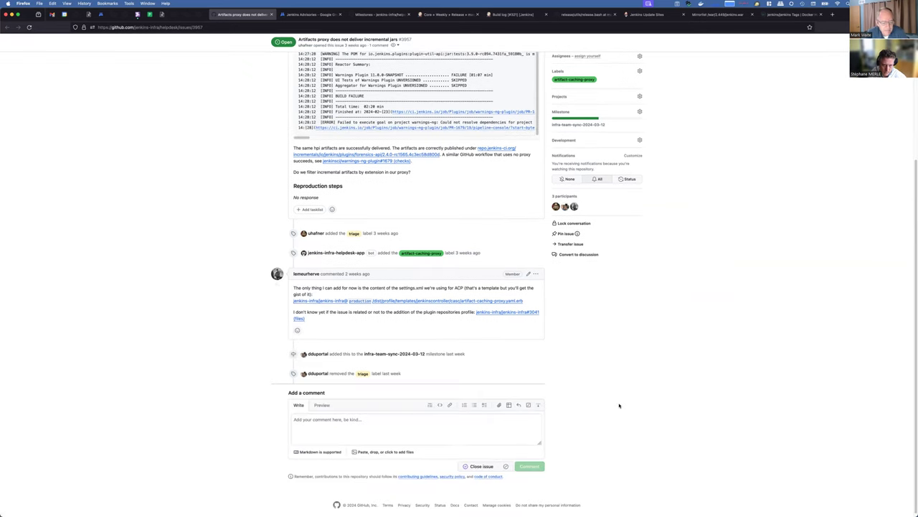
scroll(619, 406, "up", 5)
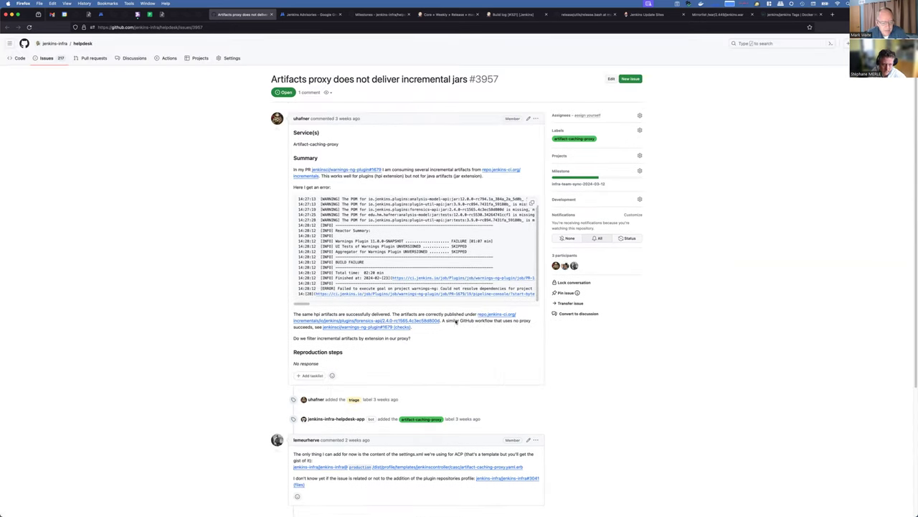
left_click(271, 14)
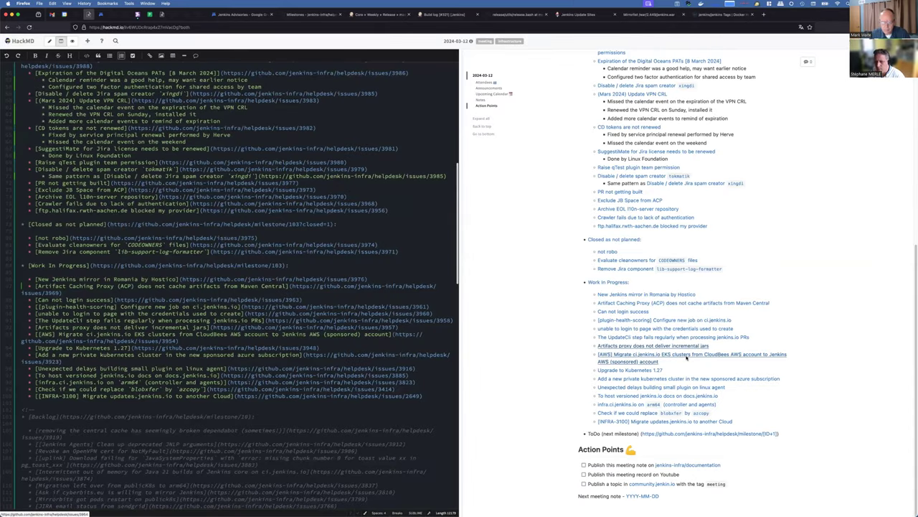
middle_click(685, 358)
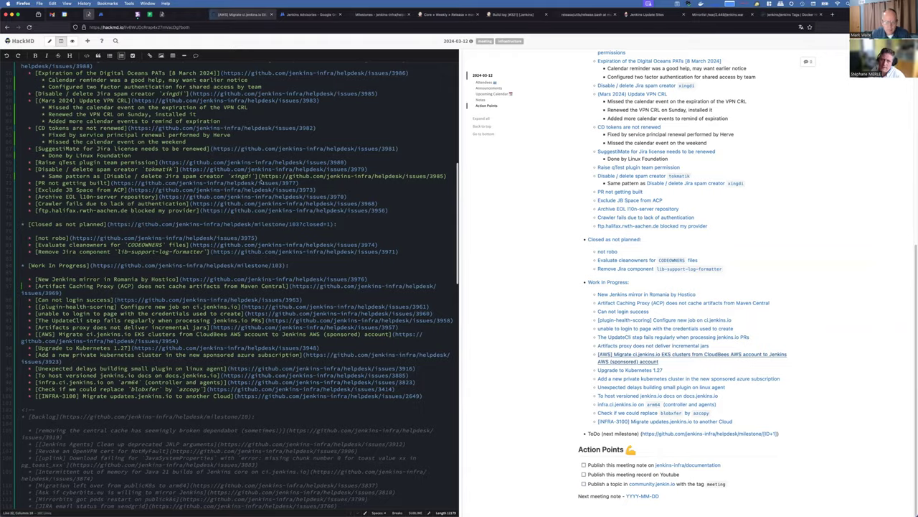
key("ctrl+Tab")
scroll(219, 168, "down", 5)
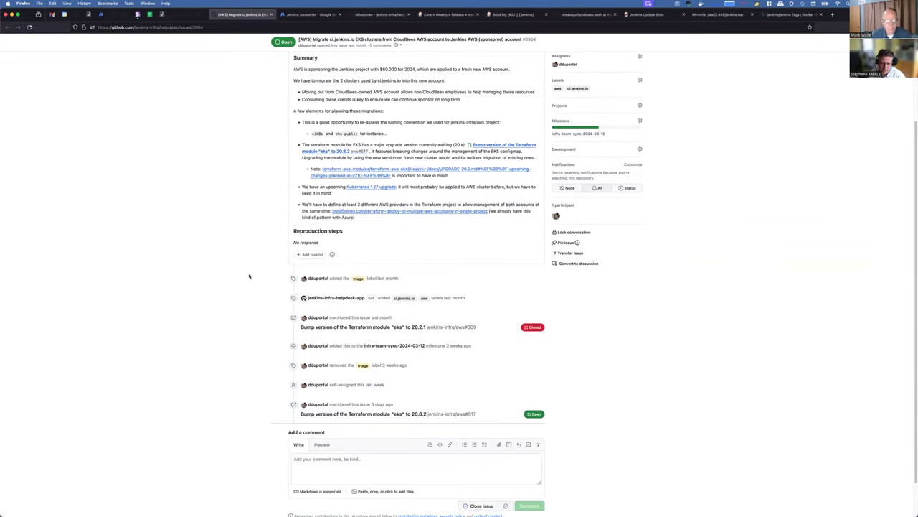
scroll(236, 287, "up", 3)
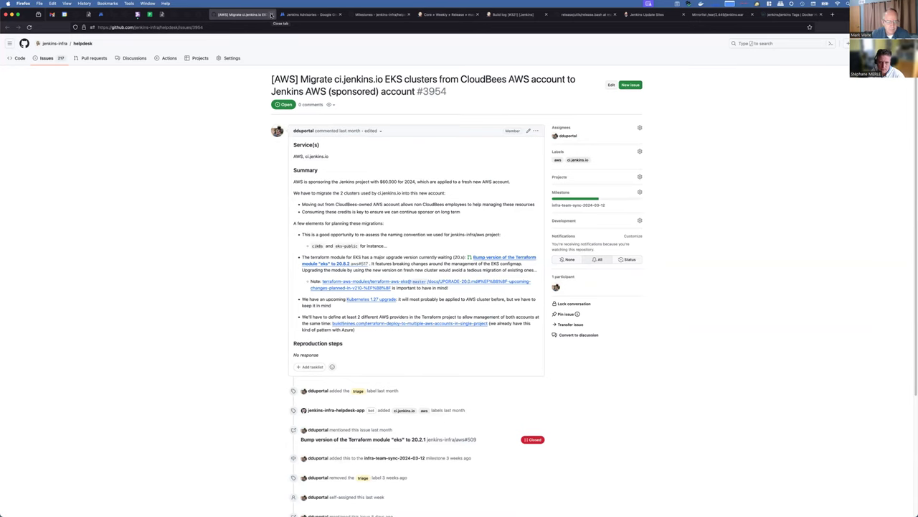
left_click(272, 14)
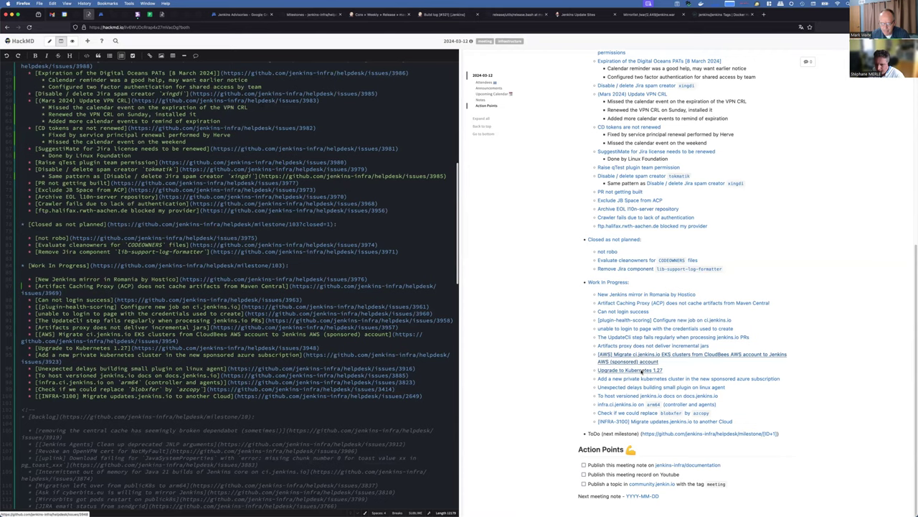
key("super+shift+t")
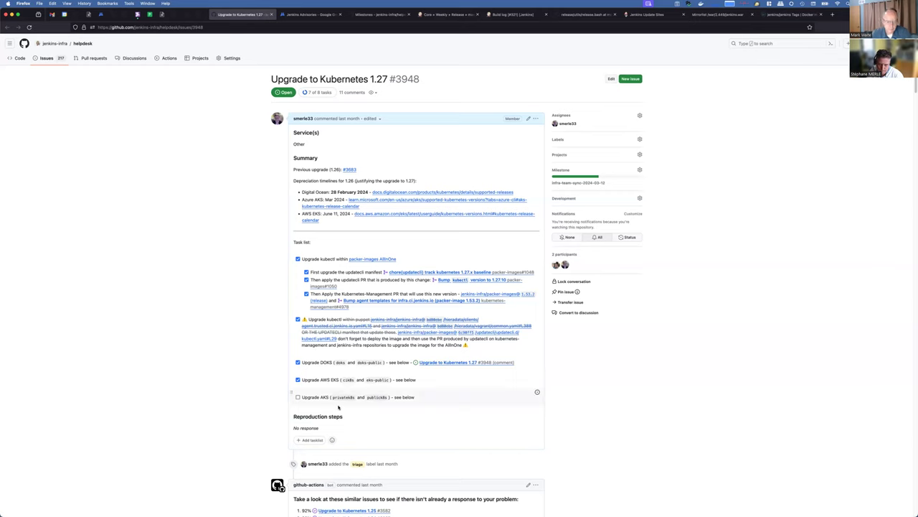
scroll(211, 356, "down", 3)
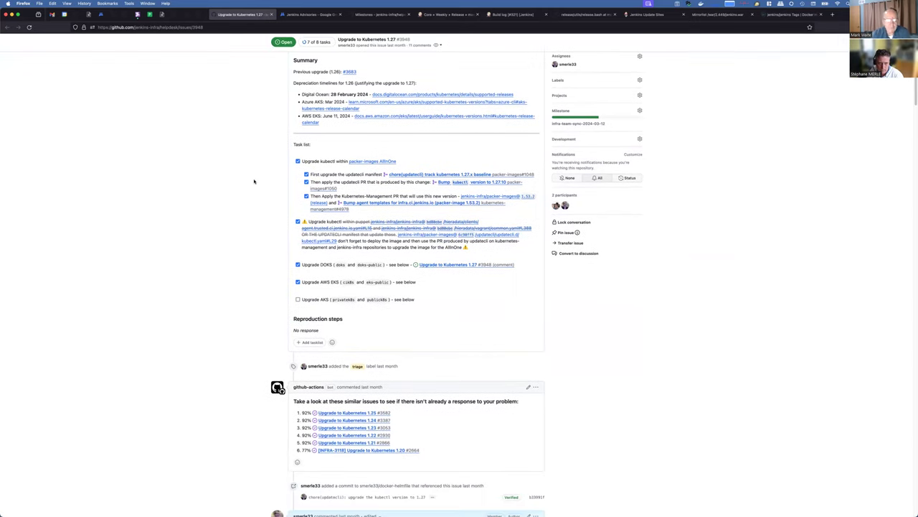
scroll(201, 208, "up", 3)
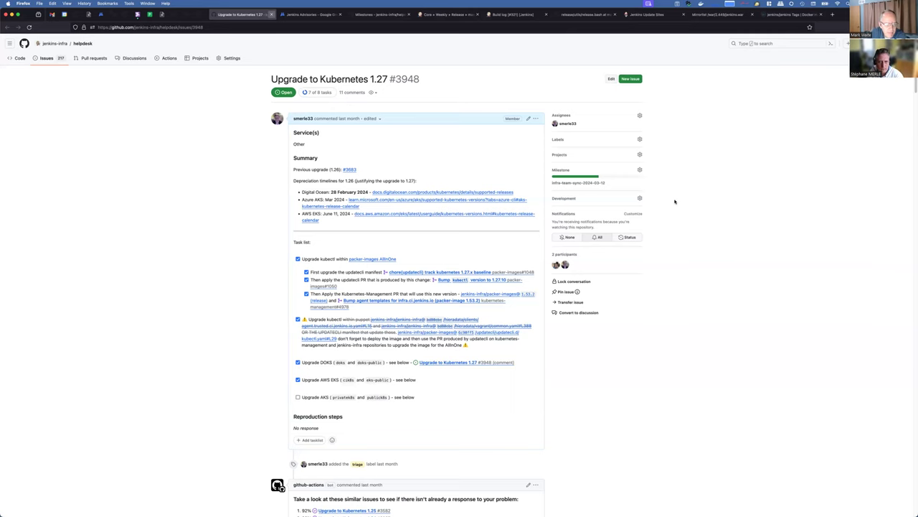
key("super+w")
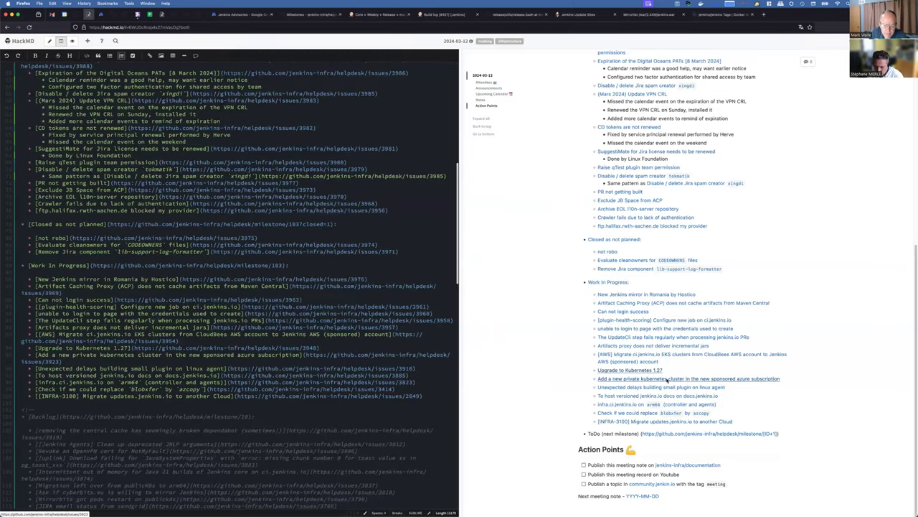
left_click(667, 378, "super")
left_click(244, 15)
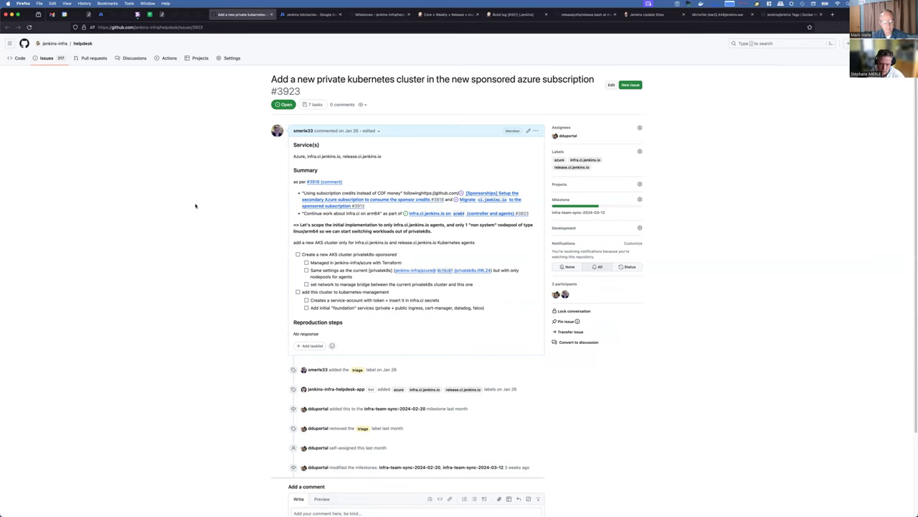
scroll(195, 205, "down", 3)
scroll(195, 204, "up", 3)
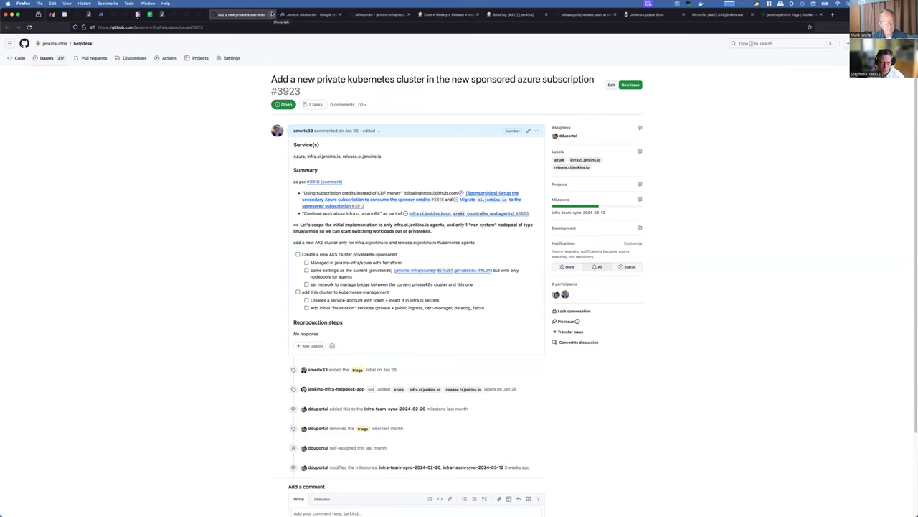
left_click(272, 15)
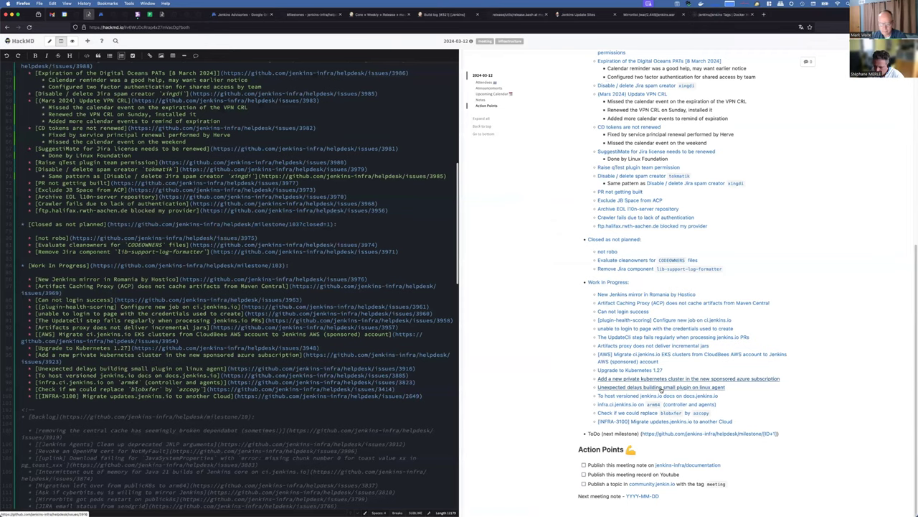
left_click(661, 387)
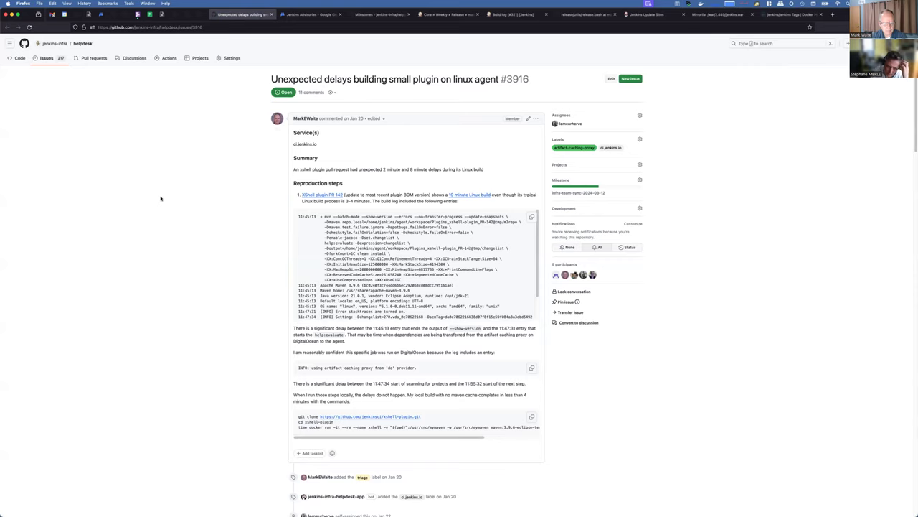
scroll(163, 198, "down", 1)
scroll(163, 198, "down", 1)
scroll(163, 198, "up", 2)
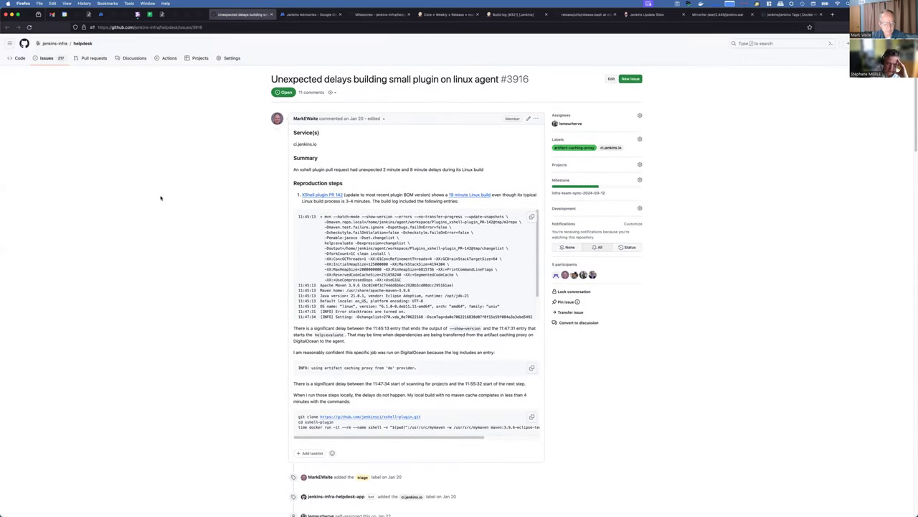
scroll(160, 198, "down", 5)
scroll(160, 198, "down", 15)
scroll(177, 196, "down", 10)
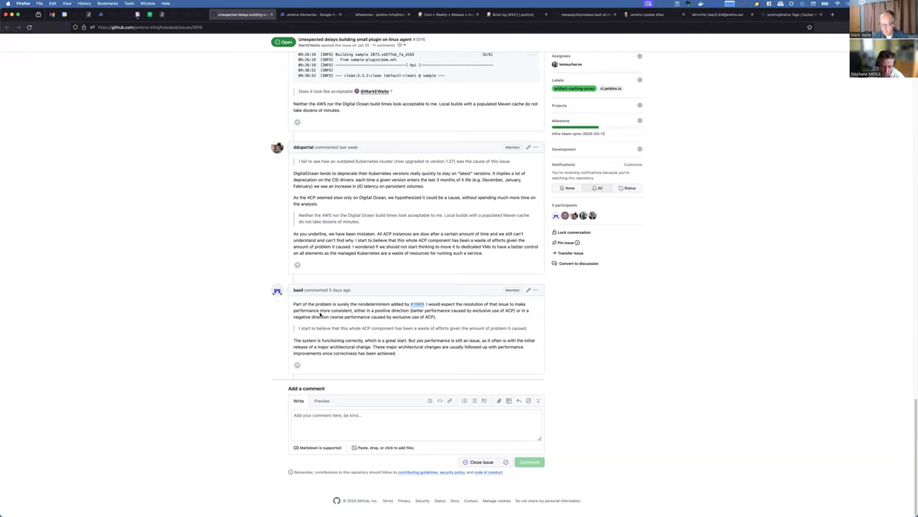
left_click(270, 14)
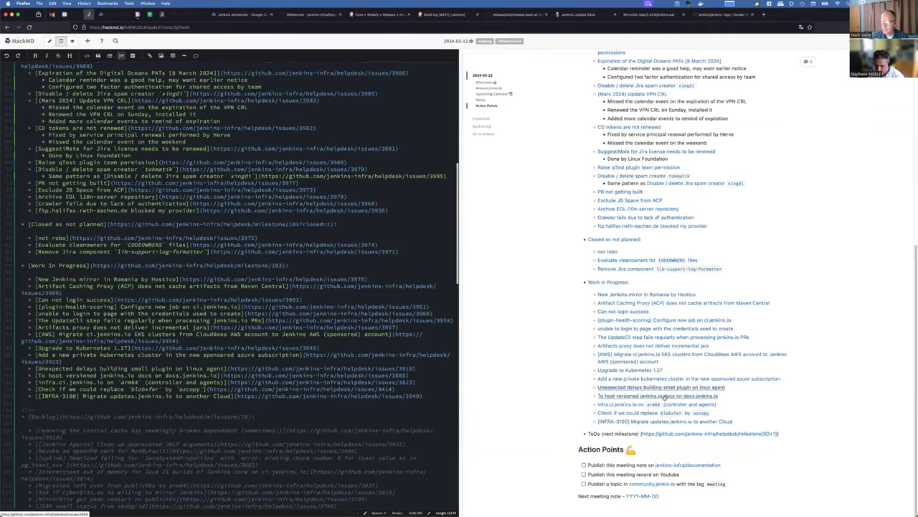
- Look through issue #3885 on hosting versioned jenkins.io docs on docs.jenkins.io, then close it
middle_click(664, 396)
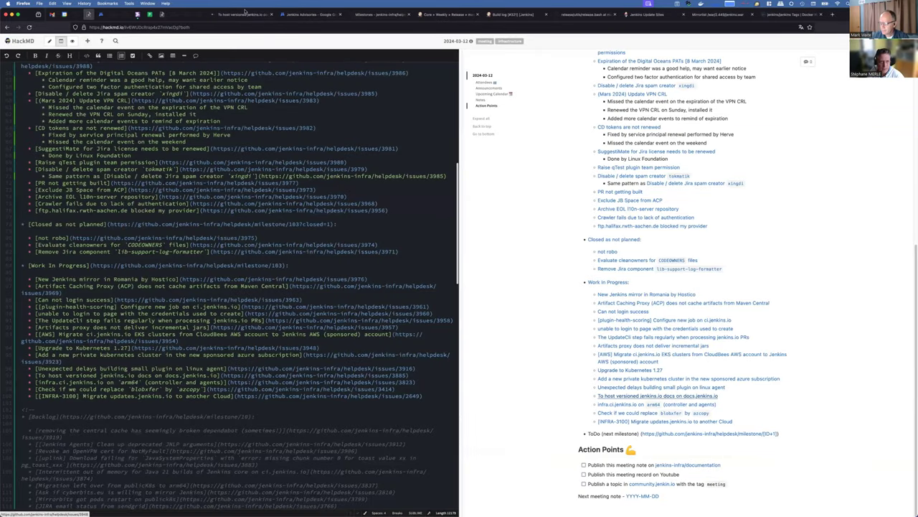
left_click(245, 13)
scroll(273, 246, "down", 1)
scroll(273, 246, "down", 5)
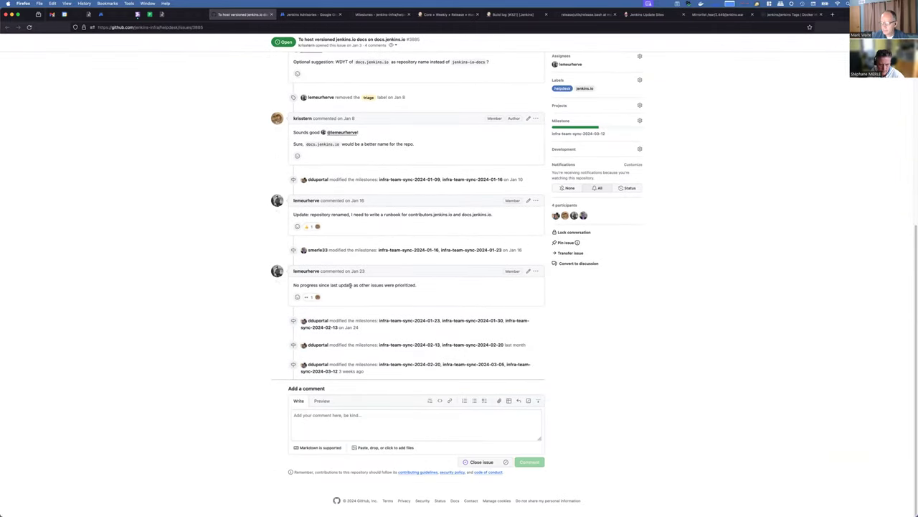
scroll(351, 286, "up", 5)
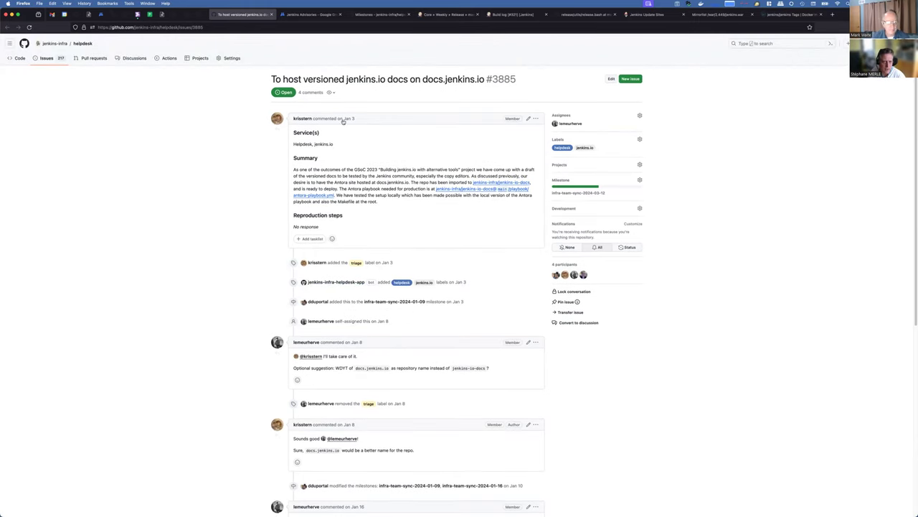
left_click(272, 15)
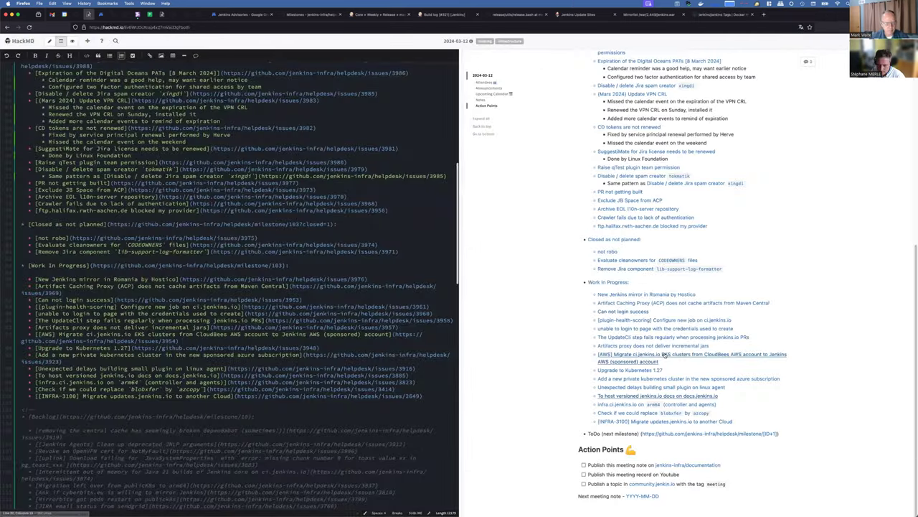
- Bring up arm64 issue #3823 and select 'builder' in its WIP TODO checklist
left_click(649, 404)
left_click(258, 14)
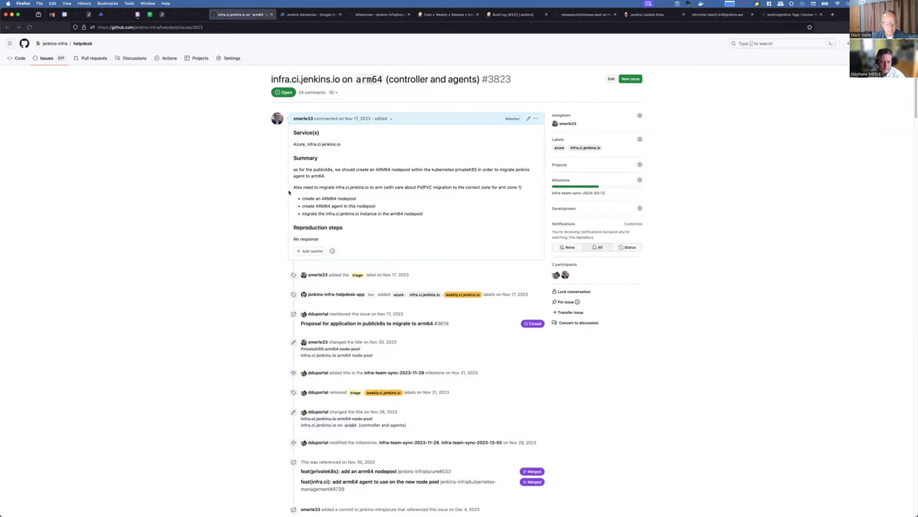
scroll(289, 188, "down", 20)
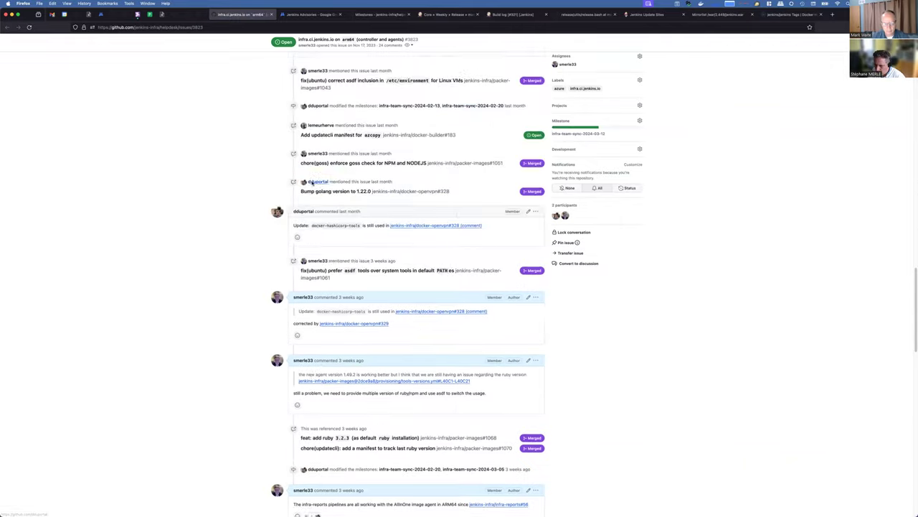
scroll(310, 178, "down", 5)
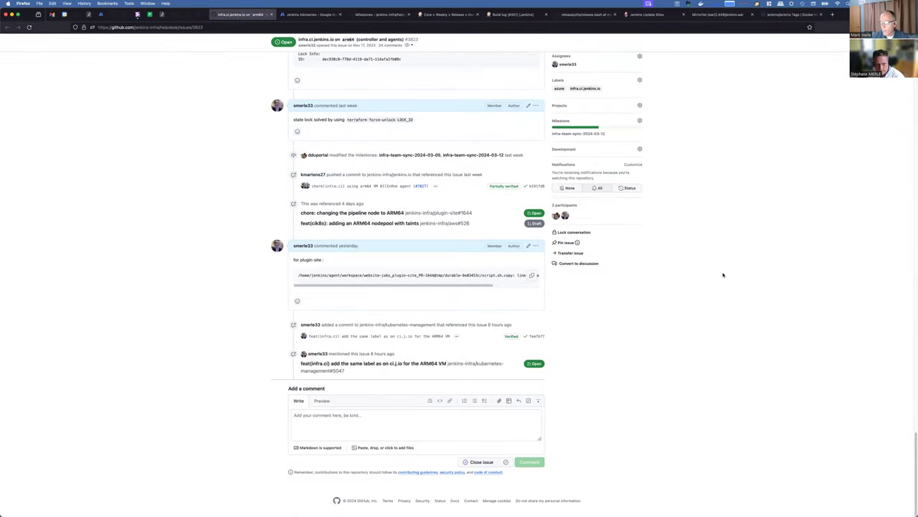
scroll(719, 290, "up", 3)
scroll(711, 300, "down", 4)
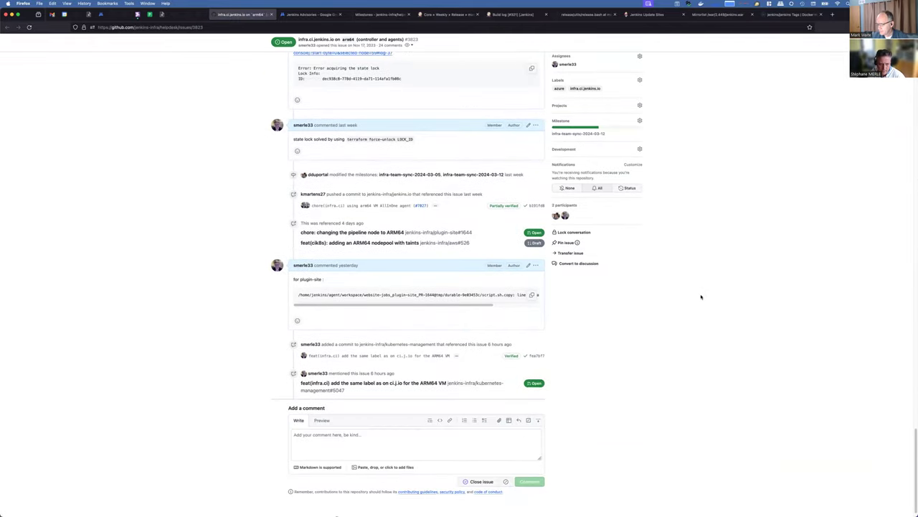
scroll(701, 296, "up", 10)
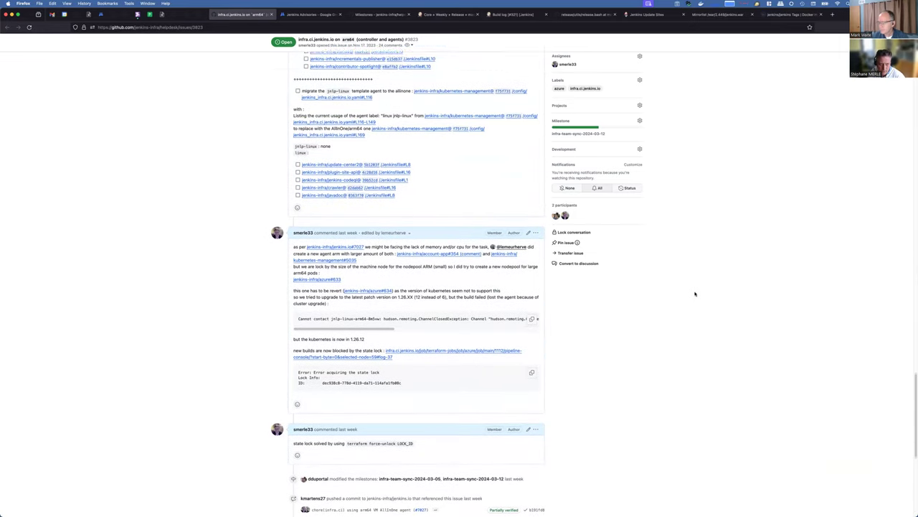
scroll(665, 292, "up", 3)
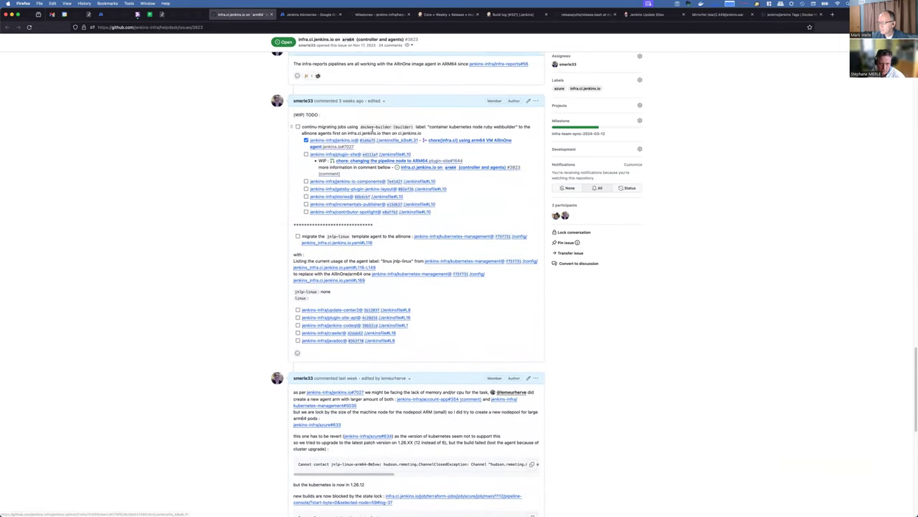
double_click(397, 126)
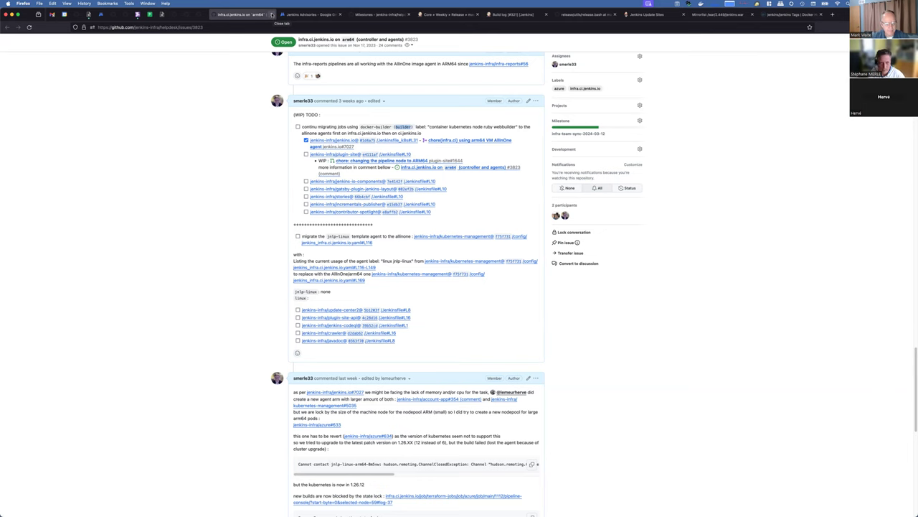
- Close the arm64 issue and open the 'replace blobxfer by azcopy' issue in a new tab
left_click(271, 15)
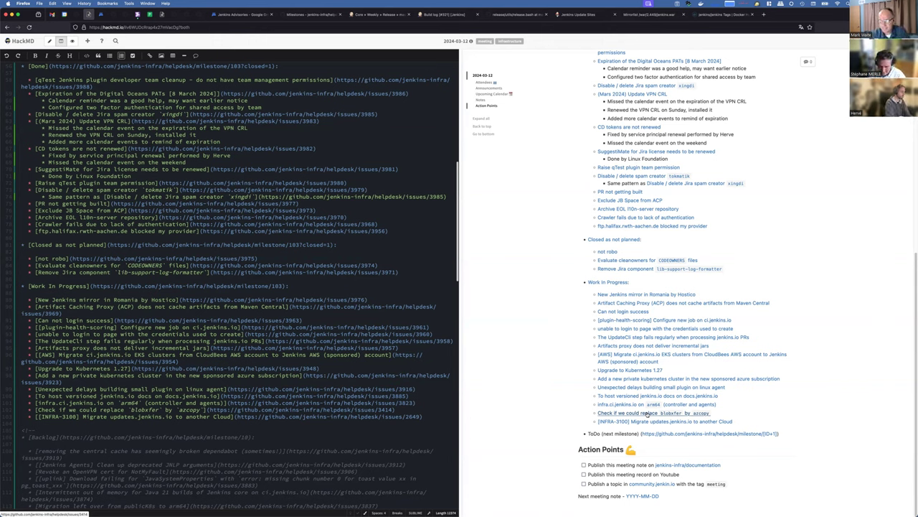
right_click(647, 414)
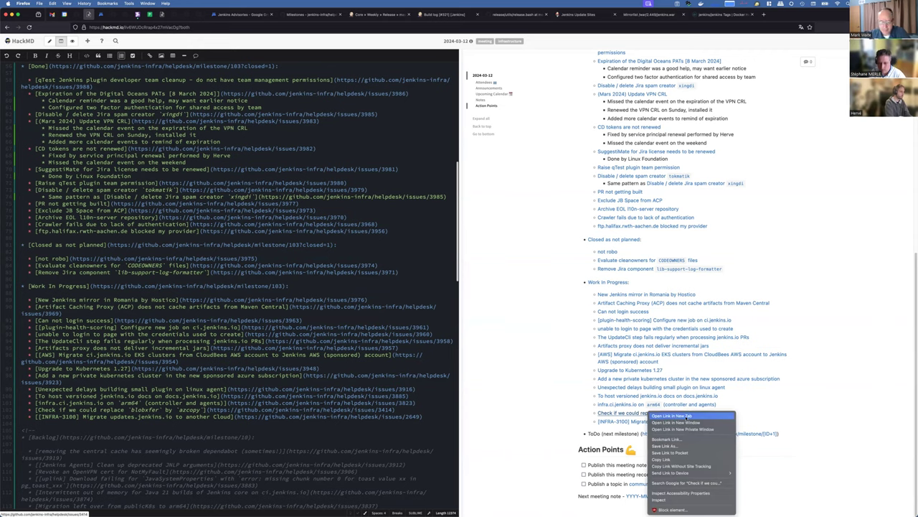
left_click(685, 417)
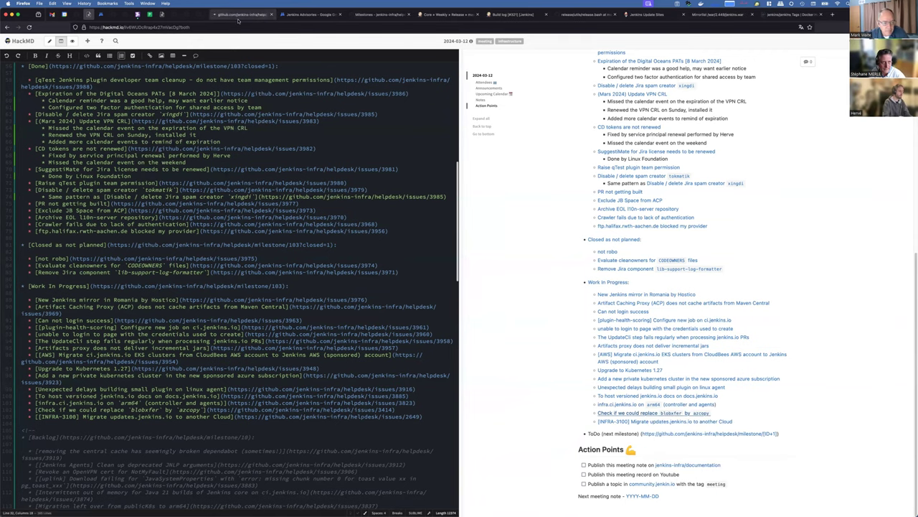
- Read through issue #3414's timeline, including azcopy uploads cut to 11–13 minutes
left_click(240, 15)
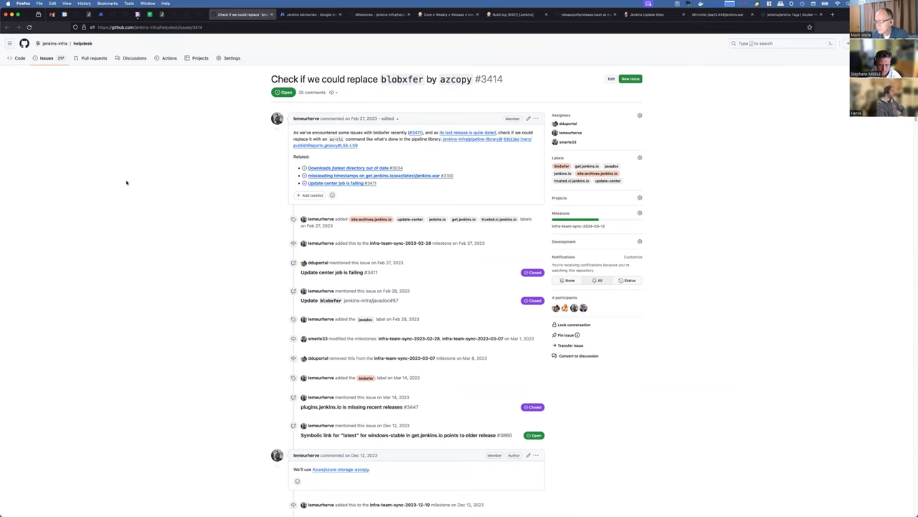
scroll(127, 182, "down", 20)
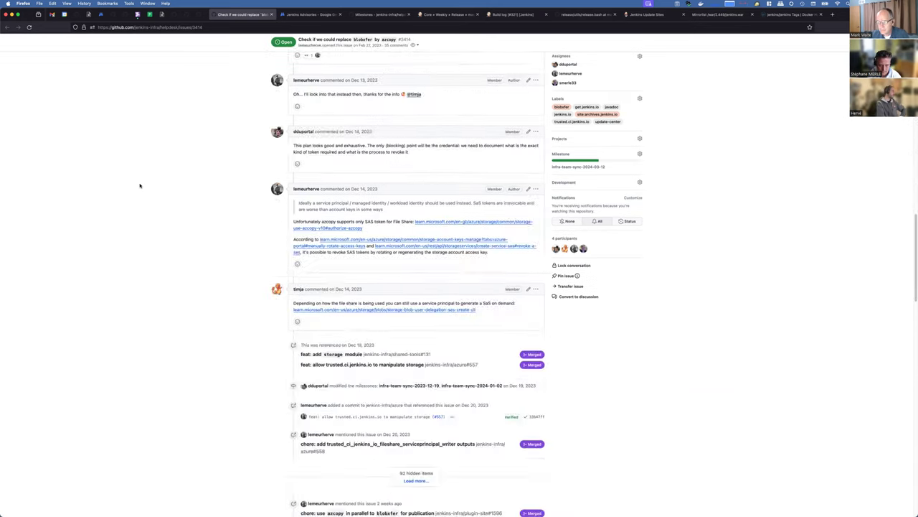
scroll(143, 187, "down", 15)
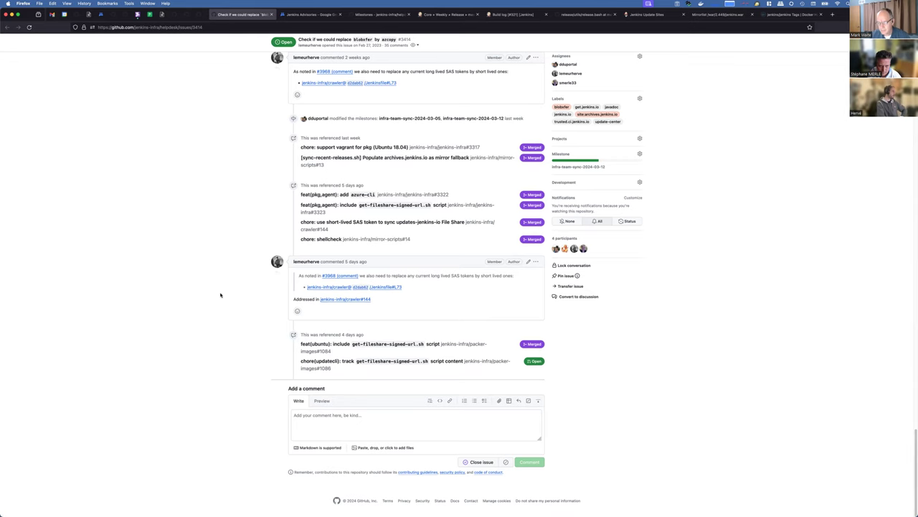
scroll(219, 294, "up", 15)
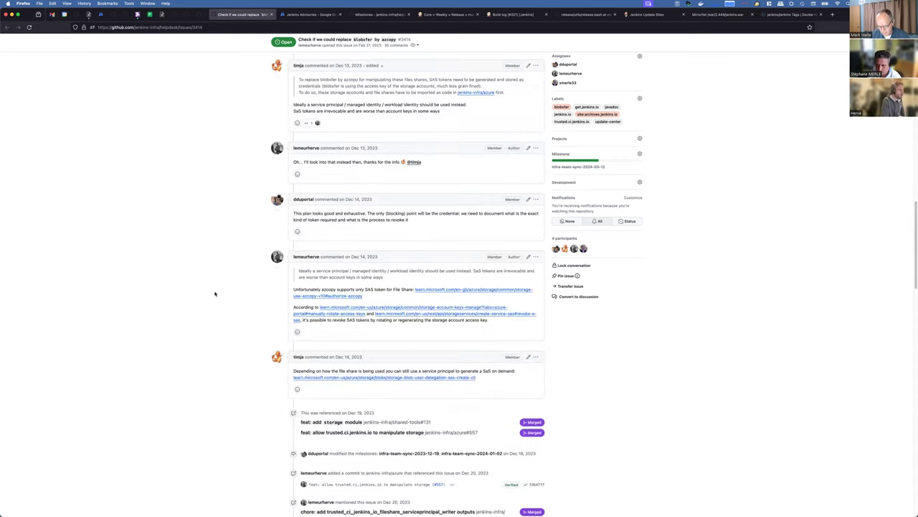
scroll(213, 293, "up", 10)
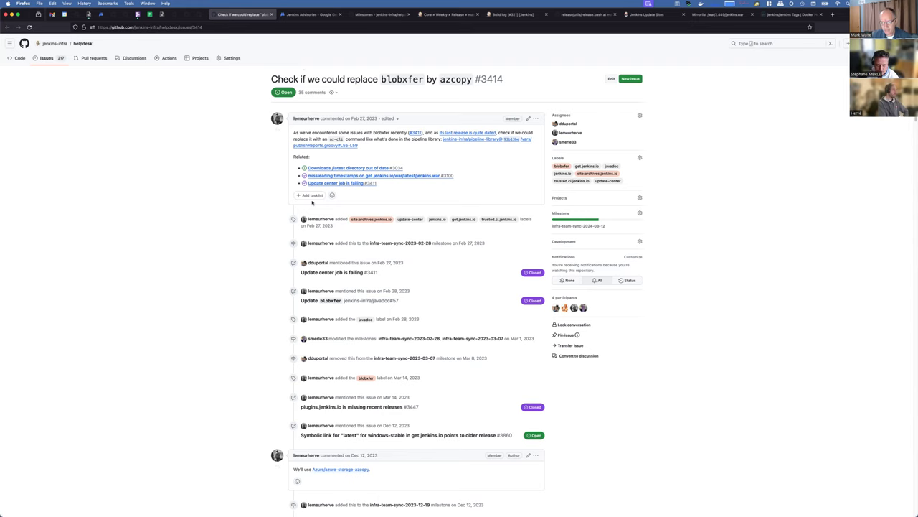
scroll(266, 262, "down", 3)
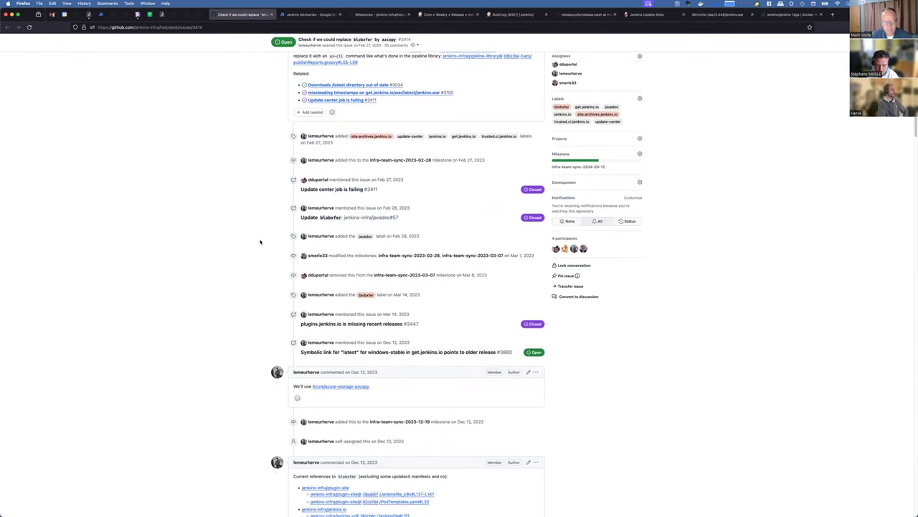
scroll(261, 242, "down", 15)
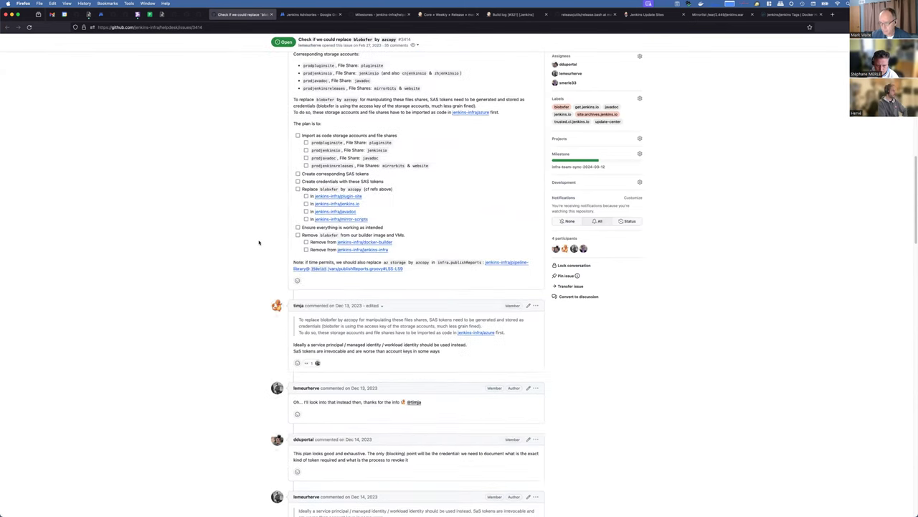
scroll(252, 239, "down", 20)
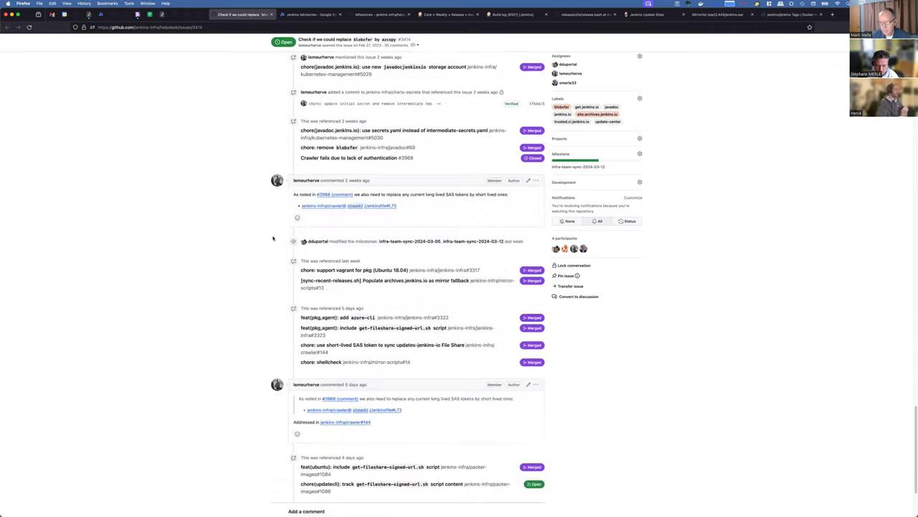
scroll(273, 238, "down", 5)
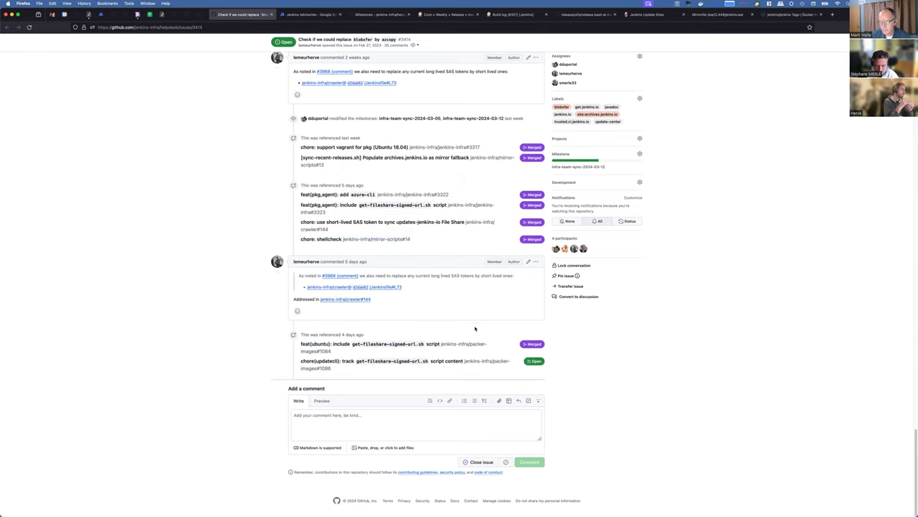
scroll(440, 317, "up", 5)
scroll(333, 264, "up", 4)
- Recheck the javadoc upload-time sentence in issue #3414, close it, and bring up the INFRA-3100 link menu
scroll(332, 259, "up", 8)
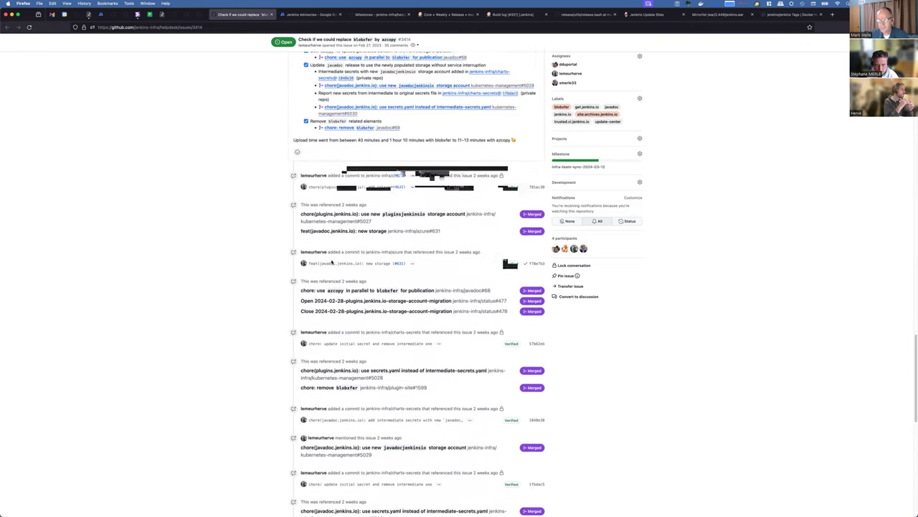
scroll(327, 201, "up", 1)
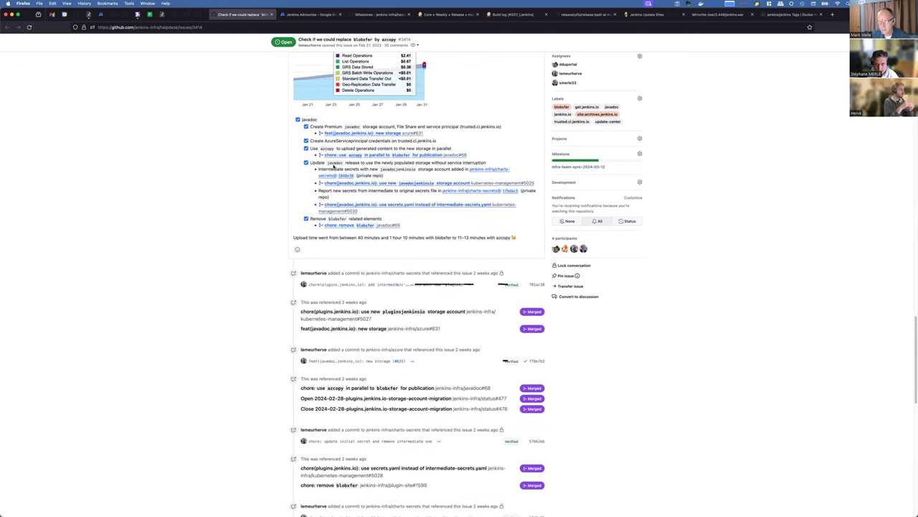
scroll(334, 167, "up", 3)
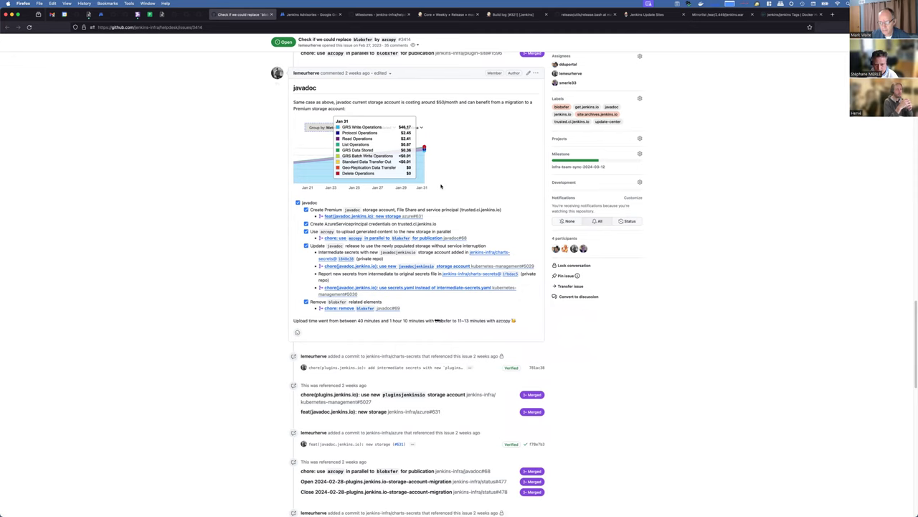
mouse_move(514, 274)
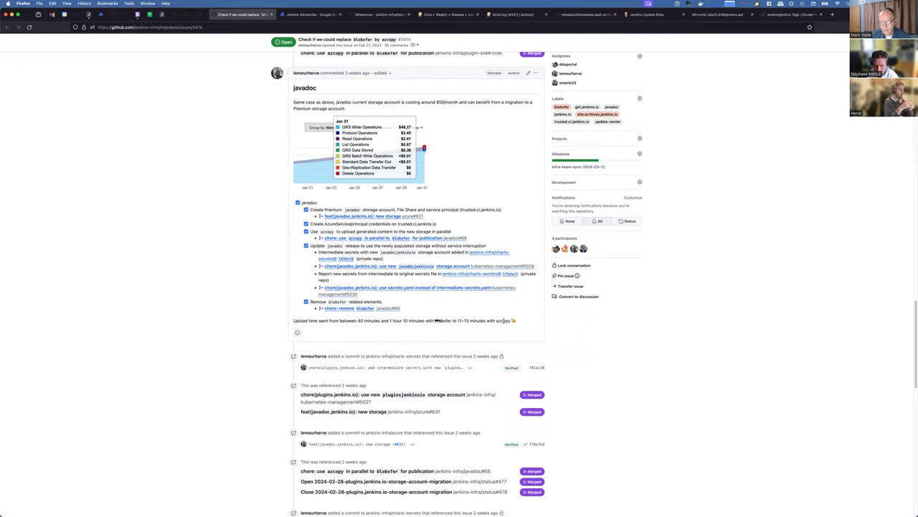
scroll(506, 320, "down", 1)
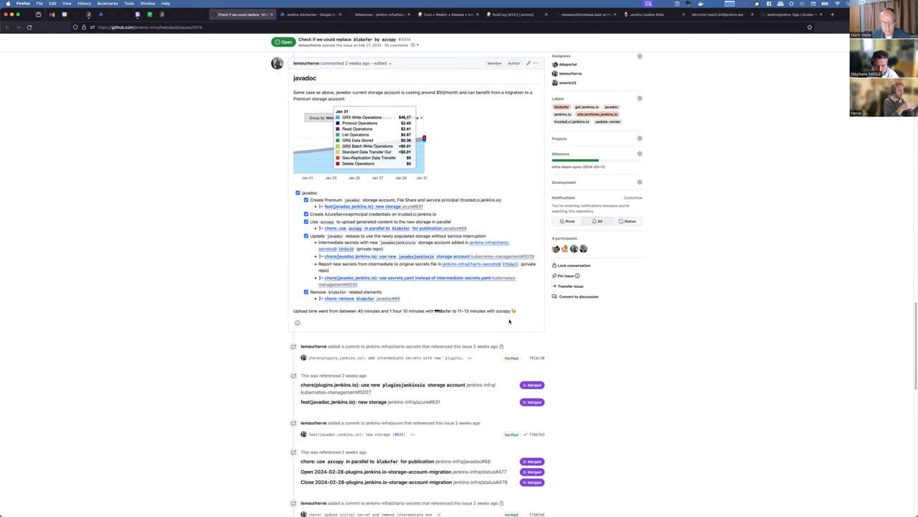
scroll(459, 310, "down", 1)
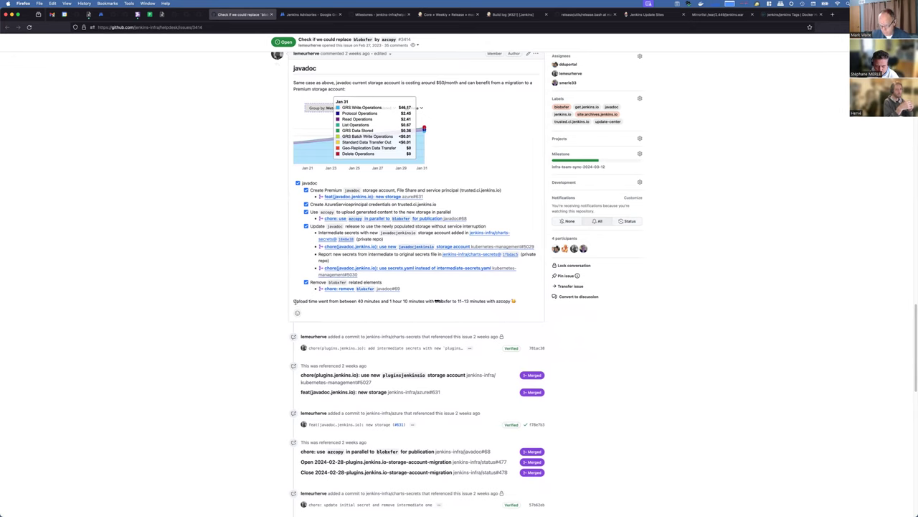
left_click_drag(294, 301, 511, 302)
left_click(384, 306)
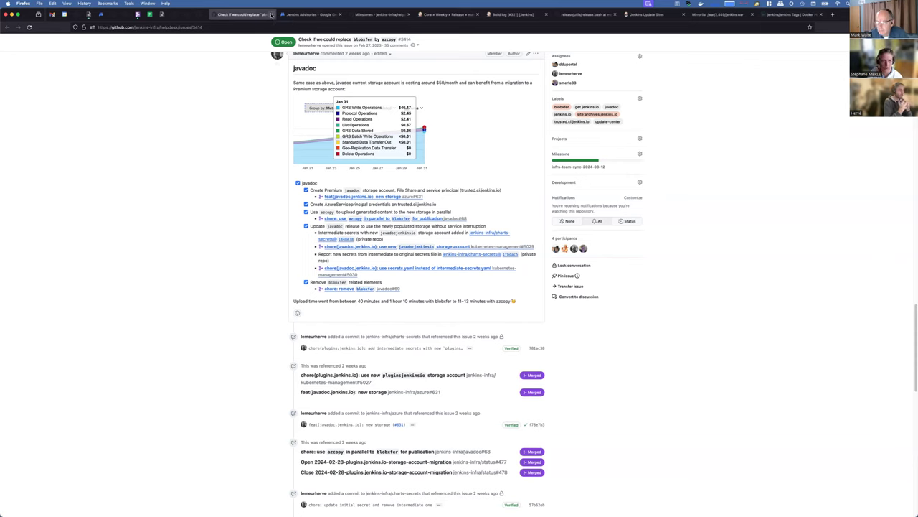
key("super+w")
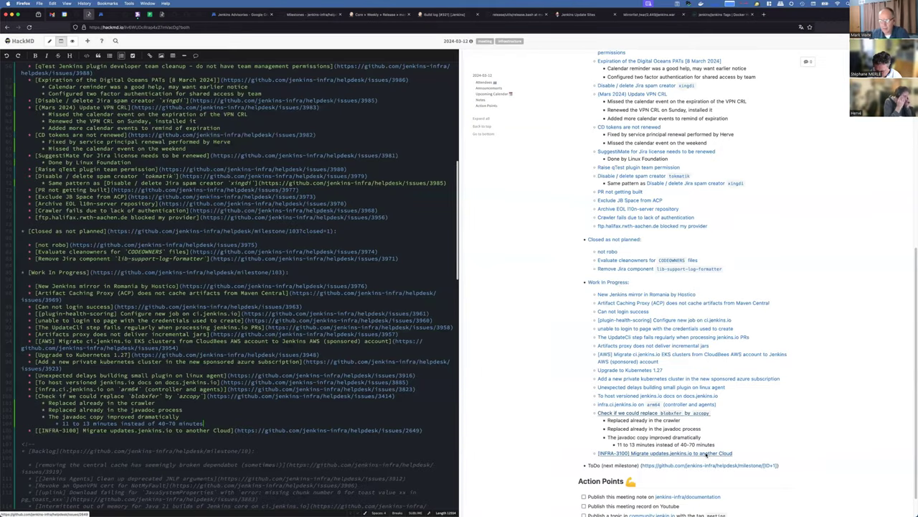
right_click(707, 455)
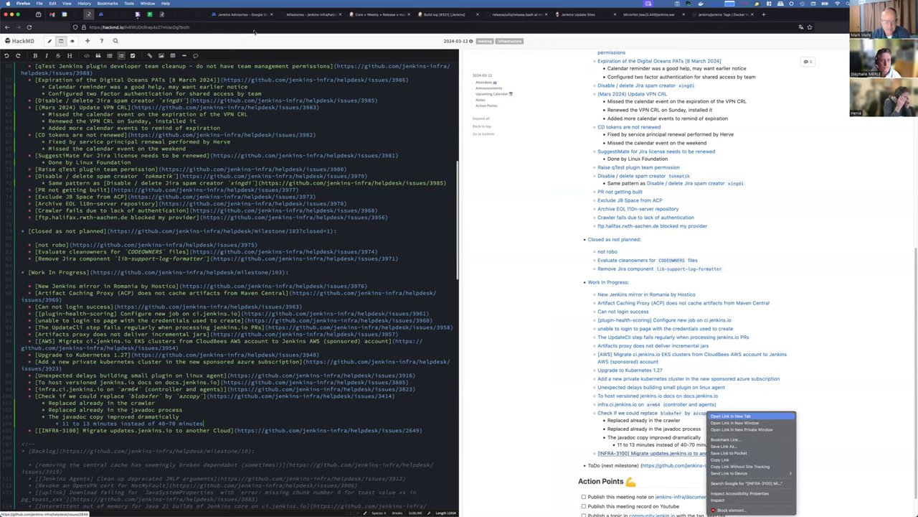
- Open INFRA-3100 issue #2649 in a new tab and scroll to its latest update comment
left_click(732, 416)
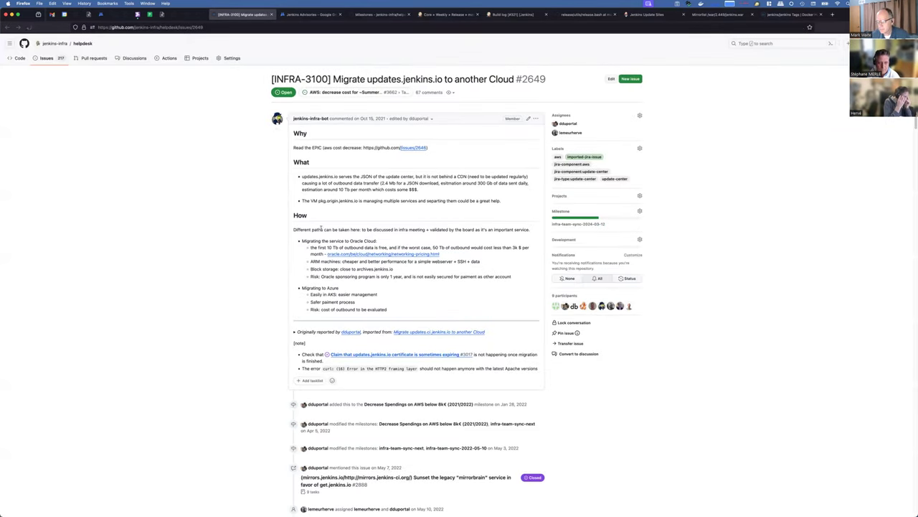
scroll(349, 228, "down", 20)
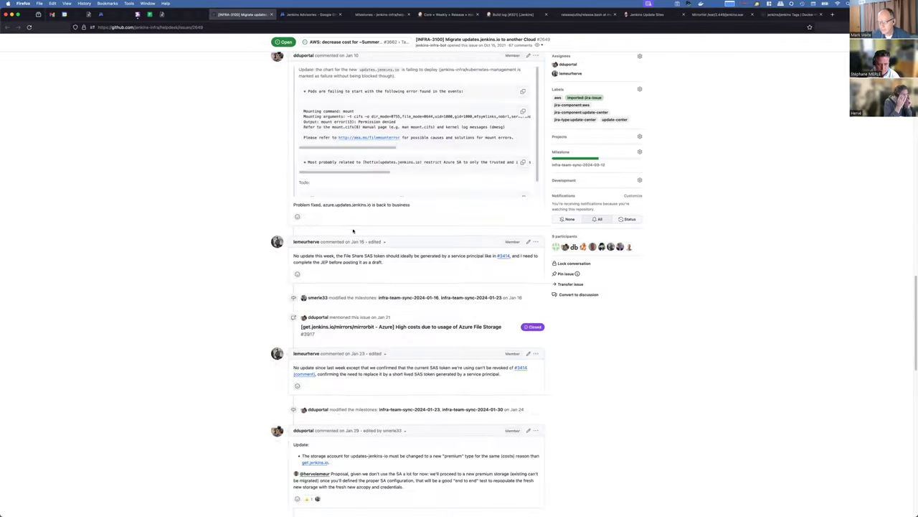
scroll(363, 233, "down", 5)
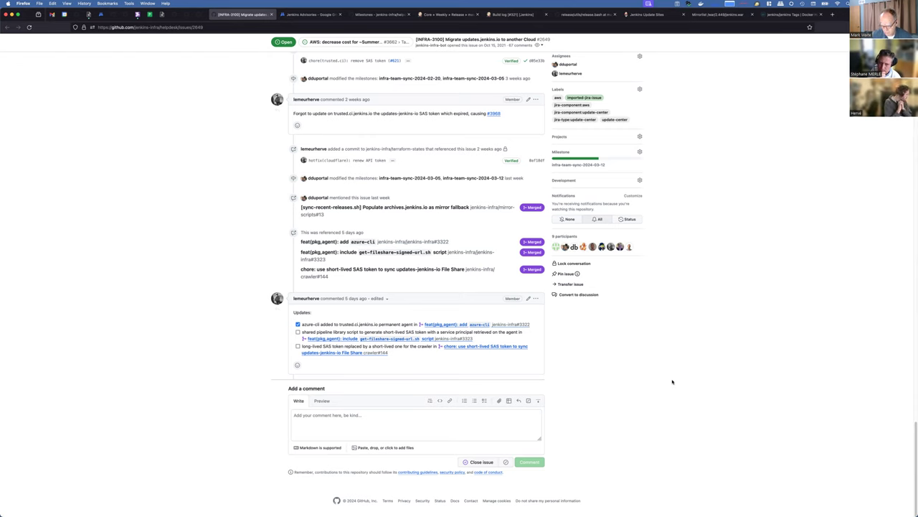
- Tick the shared pipeline library script and long-lived SAS token tasks, then return to the notes
left_click(298, 331)
left_click(298, 346)
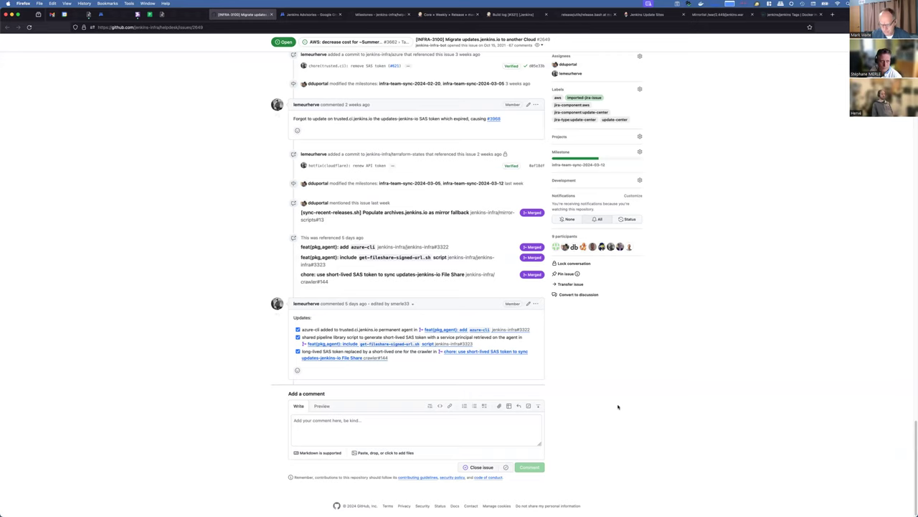
left_click(87, 15)
- Note that a team member agreed to change the cron cycle from 3 to 5 minutes per job
scroll(519, 434, "down", 1)
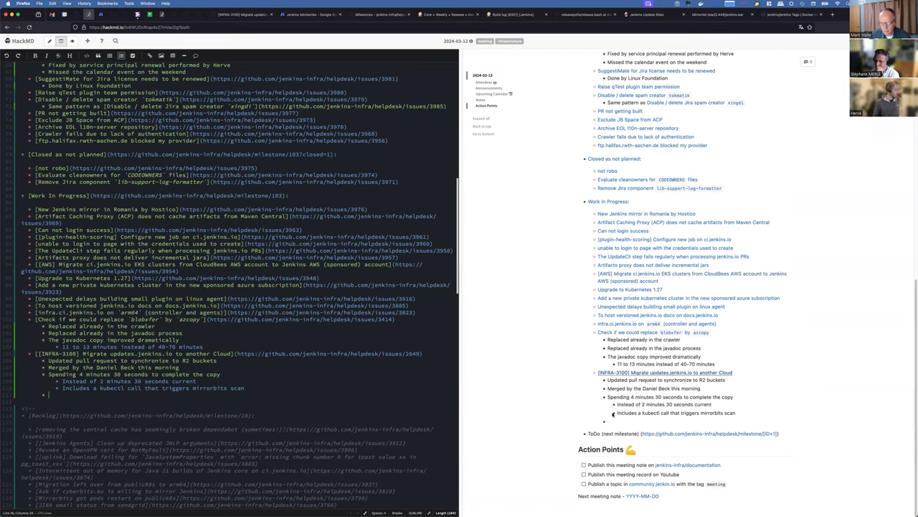
type("Cron")
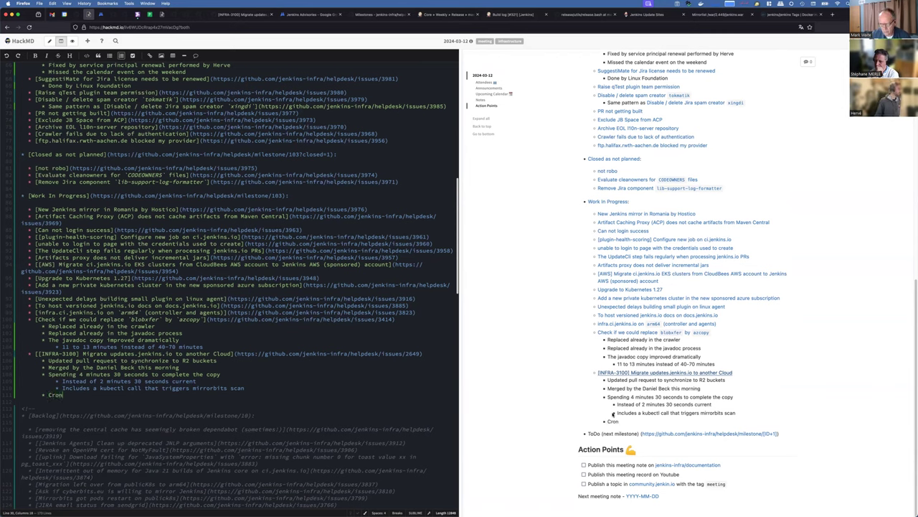
type(" job runs")
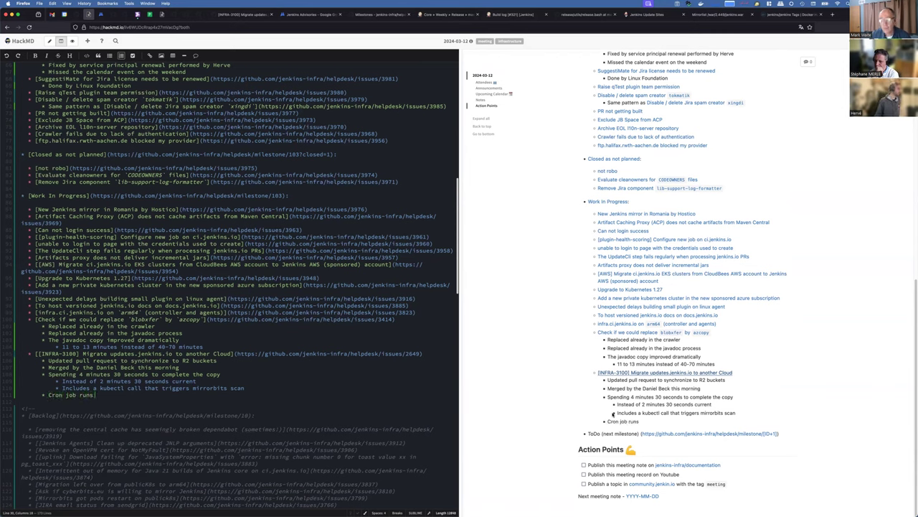
type(" every 3 minutes,")
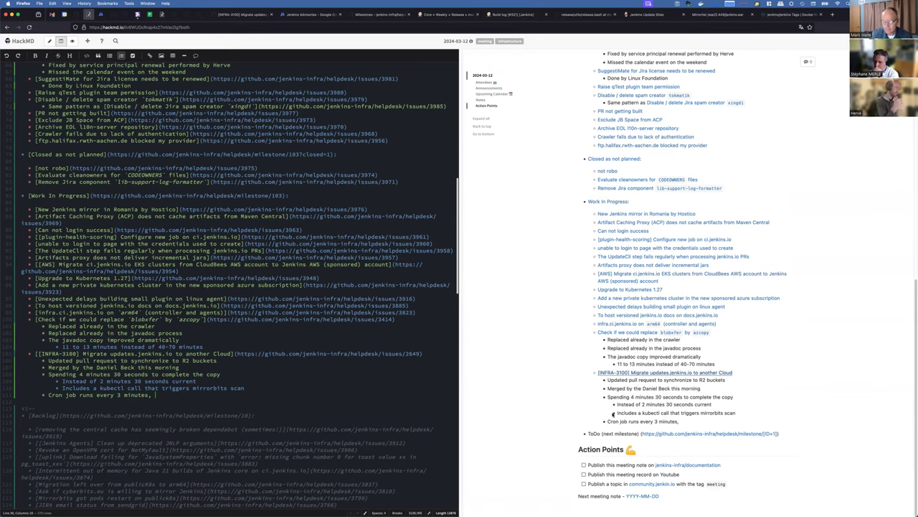
key("alt+BackSpace")
key("alt+BackSpace")
key("alt+BackSpace")
key("alt+BackSpace")
key("alt+BackSpace")
key("alt+BackSpace")
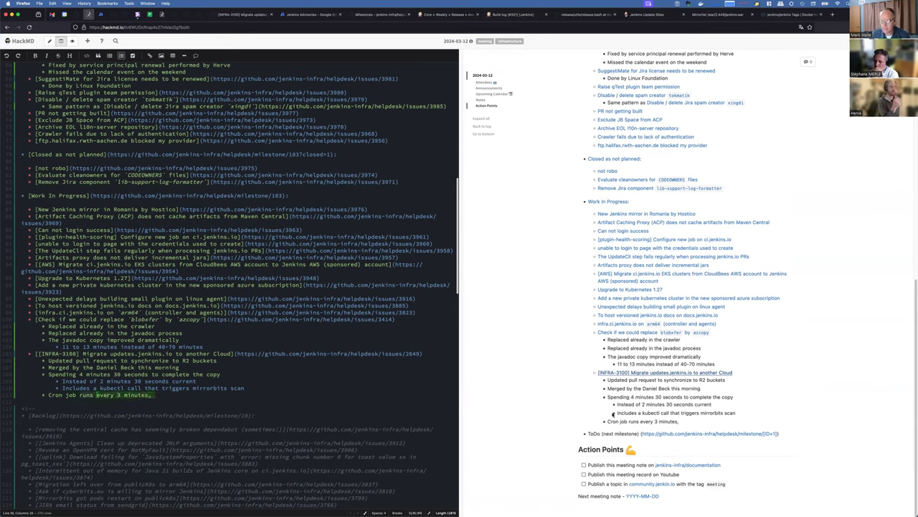
type("Dan")
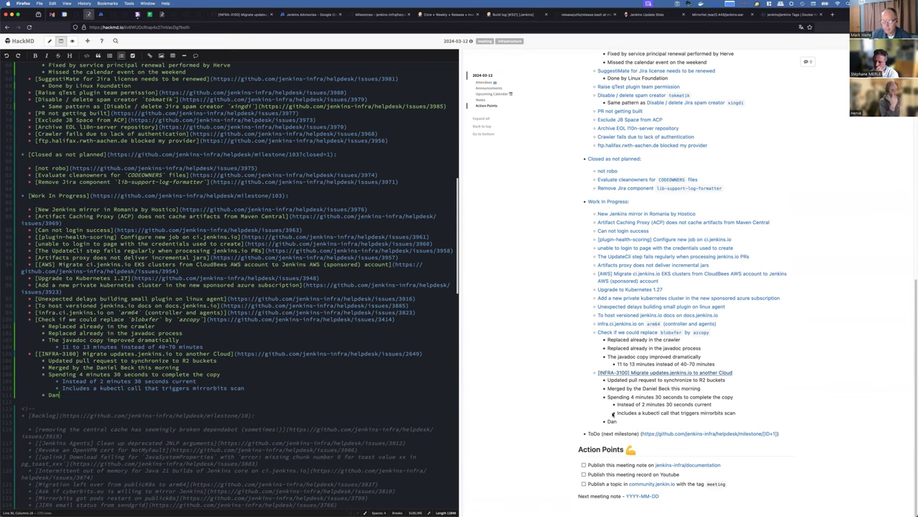
type("iel has agreed it")
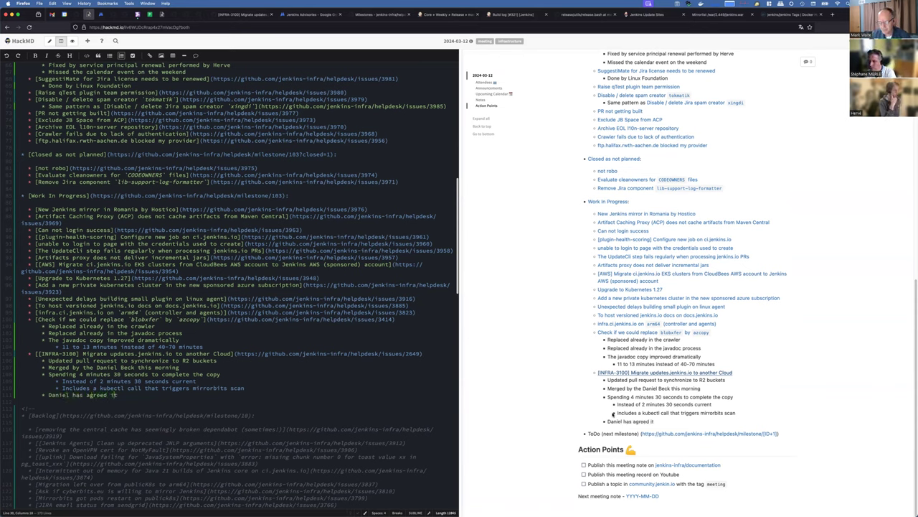
type(" ae can change the")
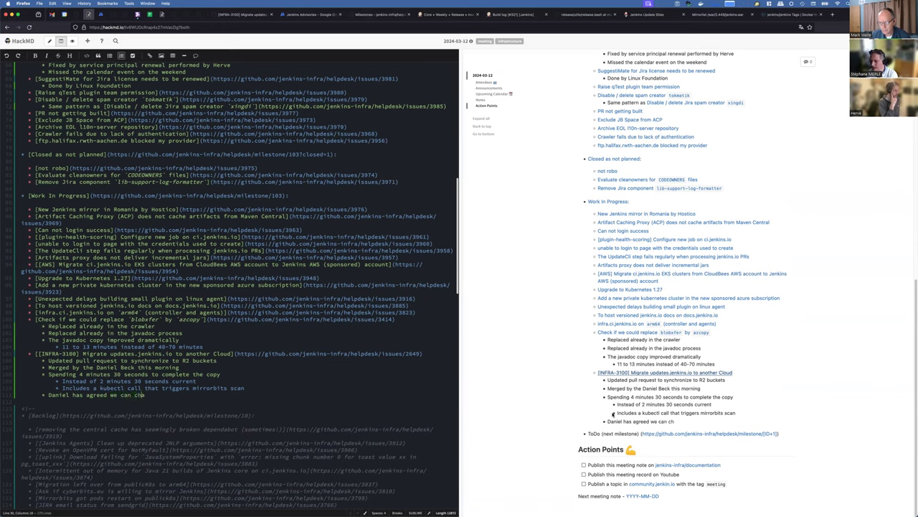
type(" c")
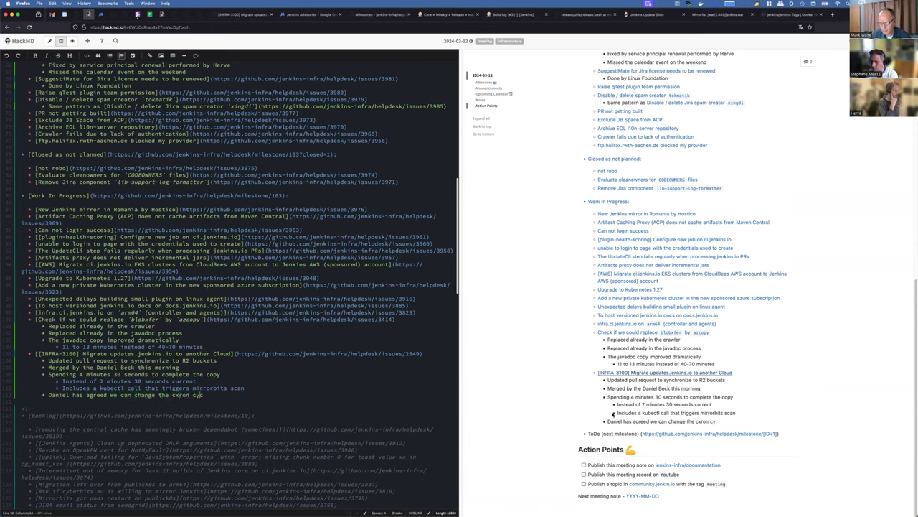
type("ron cycle from")
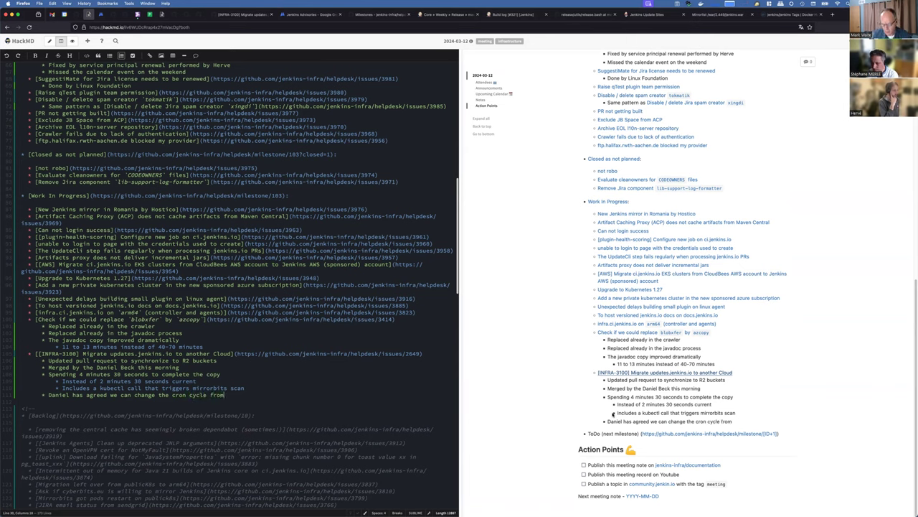
type("3 minutes to 5 minutes")
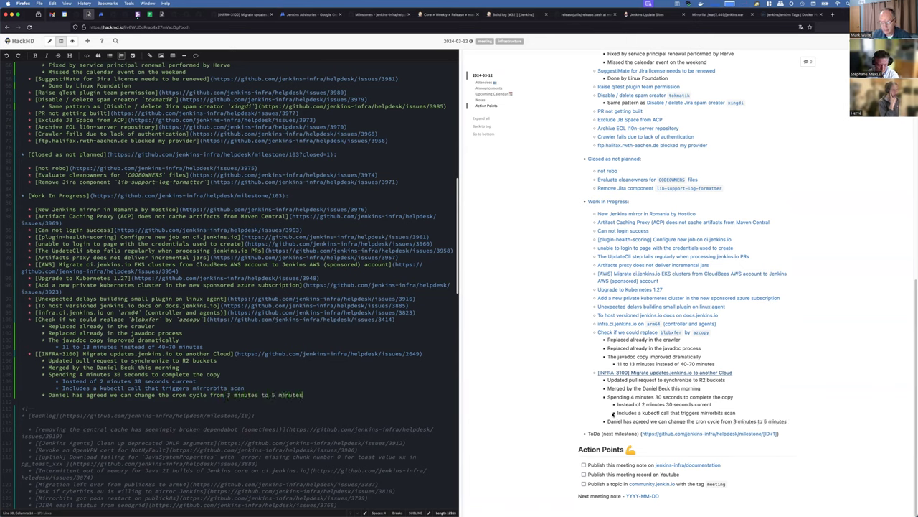
type(" for each")
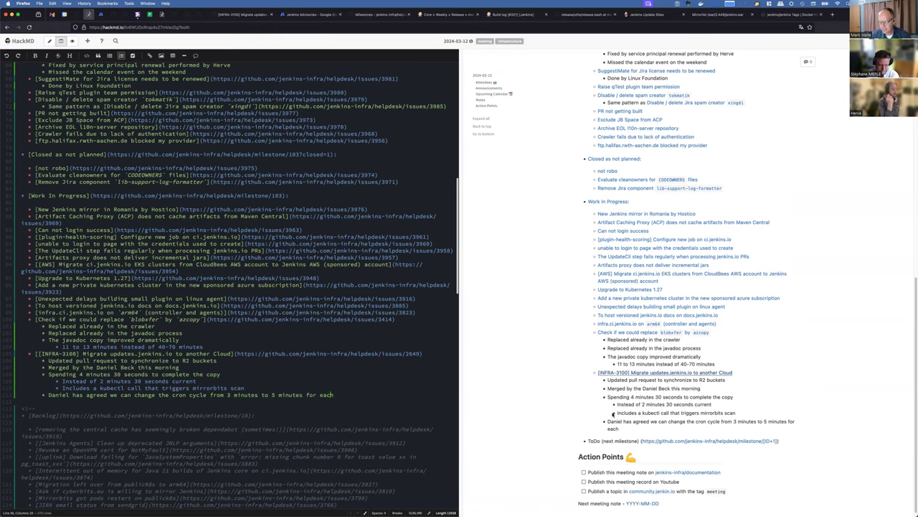
type("job")
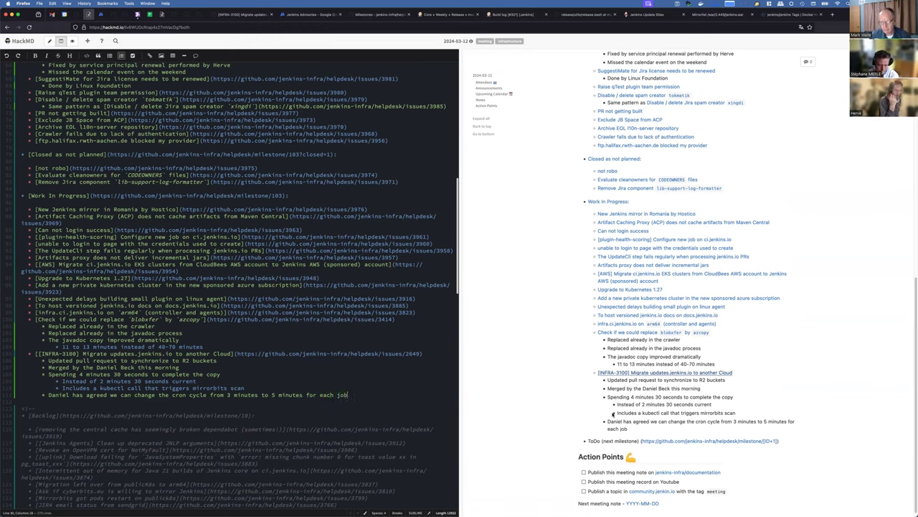
- Add a sub-bullet confirming most recent jobs take less than 5 minutes, dropping the unfinished Builds bullet
key("Return")
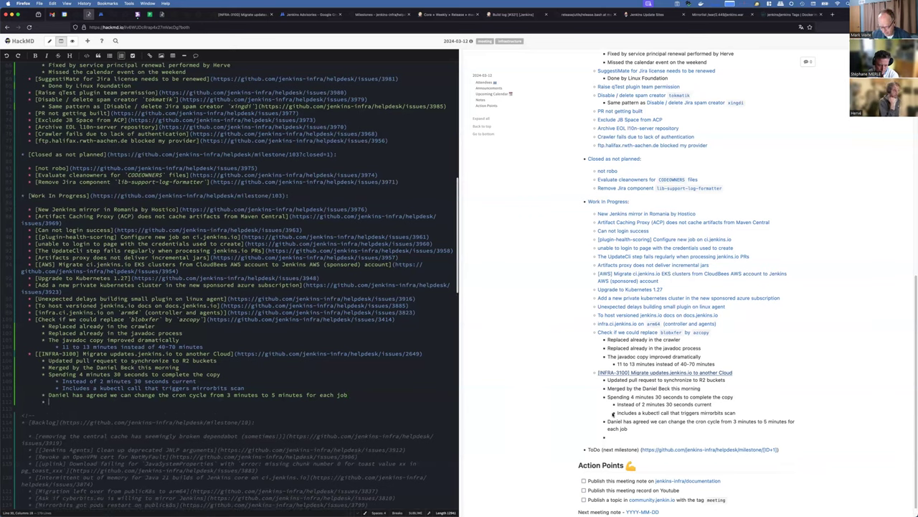
key("Tab")
type("Herve")
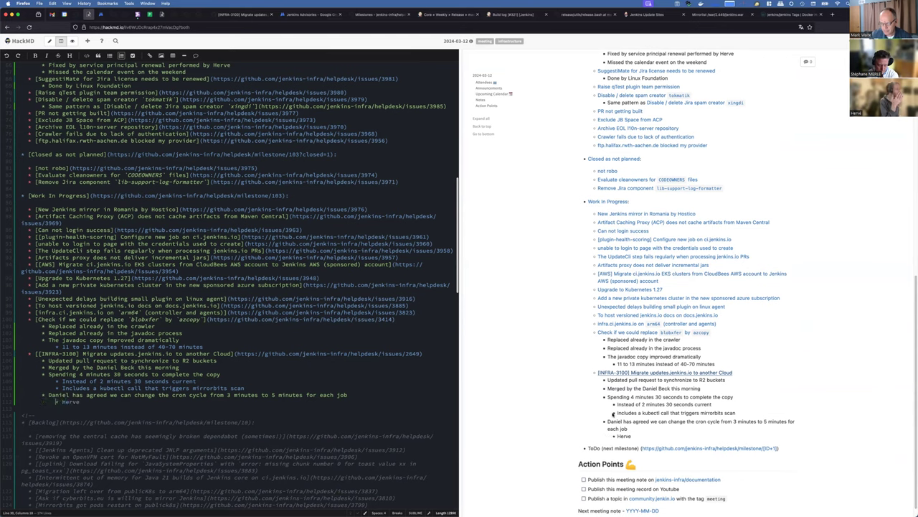
type(" has run")
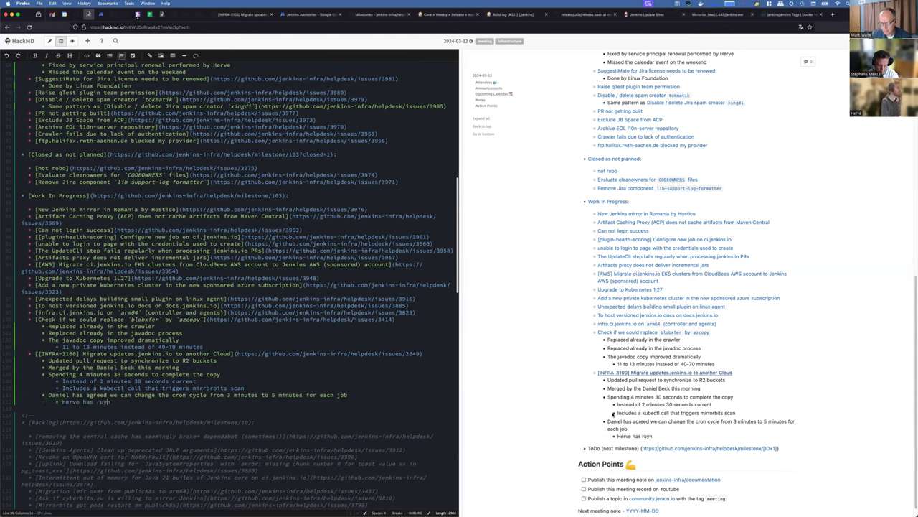
type(" many")
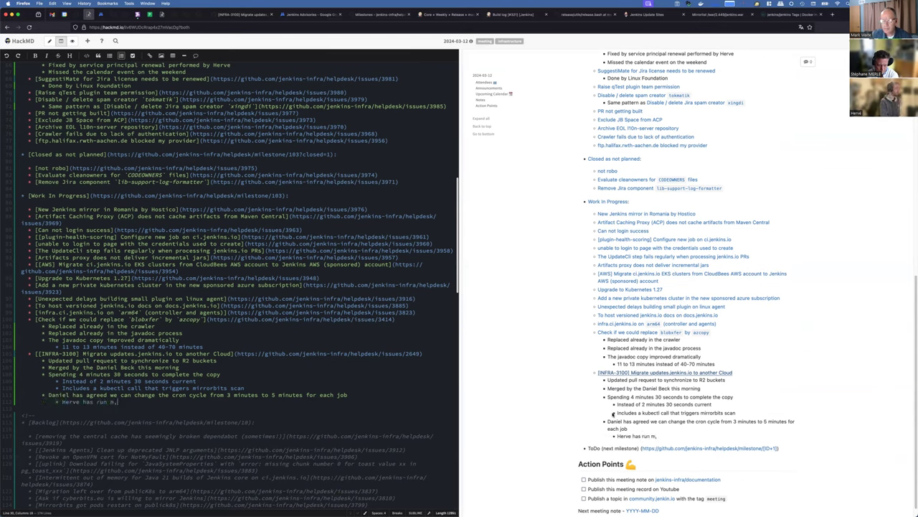
type(" job")
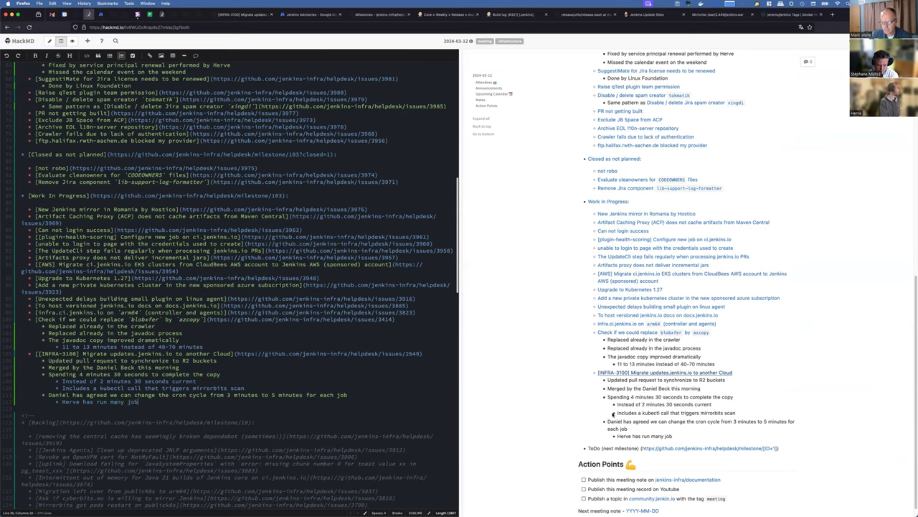
type("s to confirm")
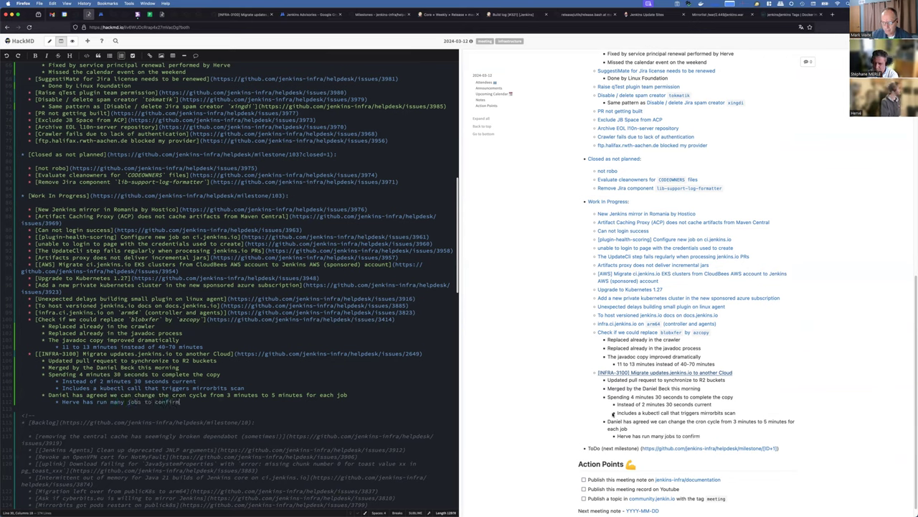
type(" most recent")
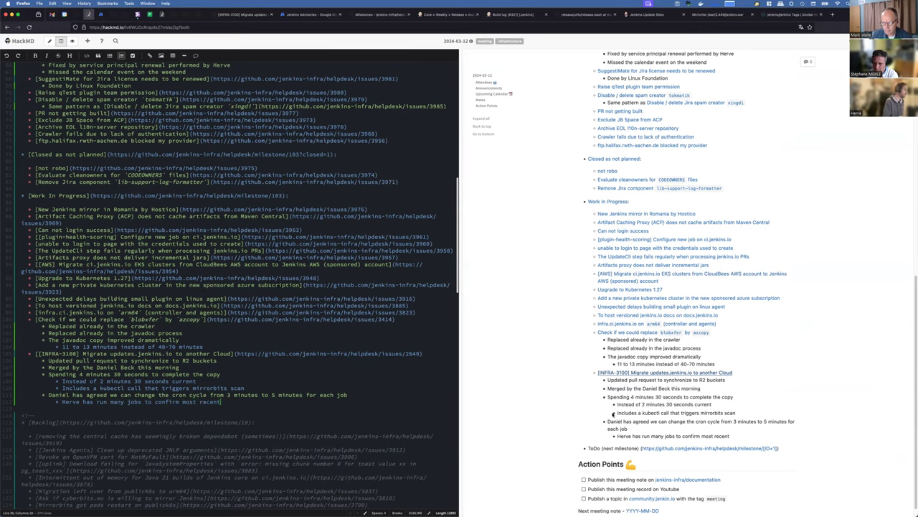
type(" are ")
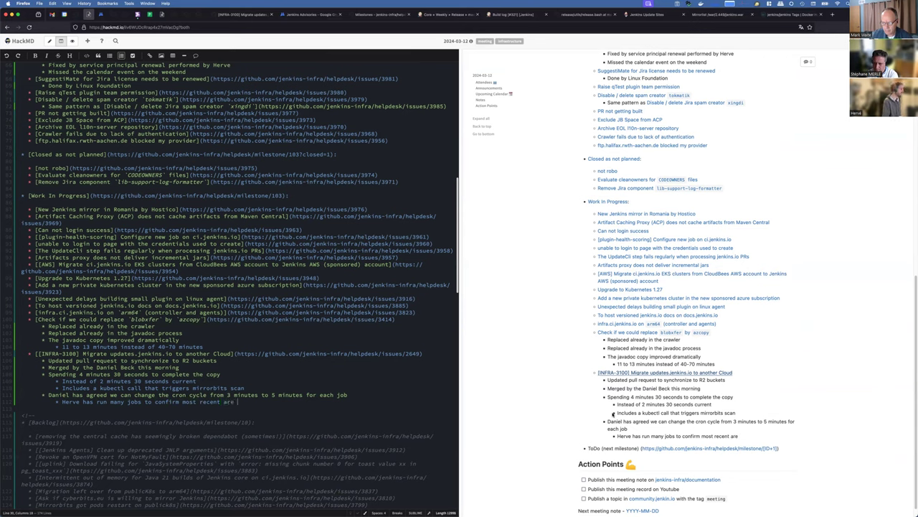
type("less th")
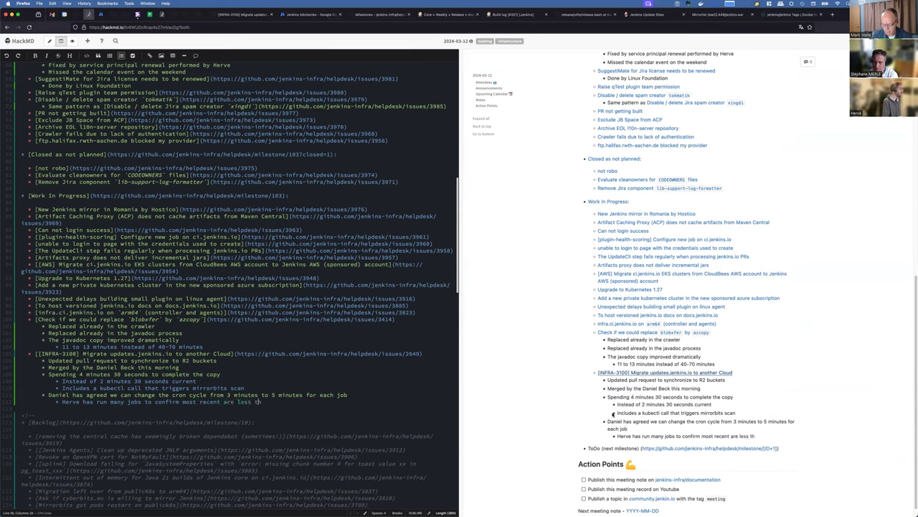
type("an 5")
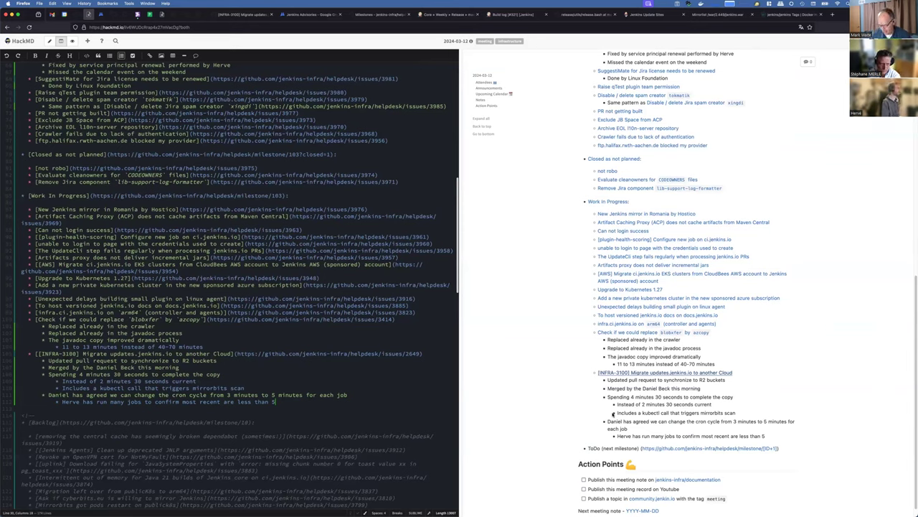
key("Return")
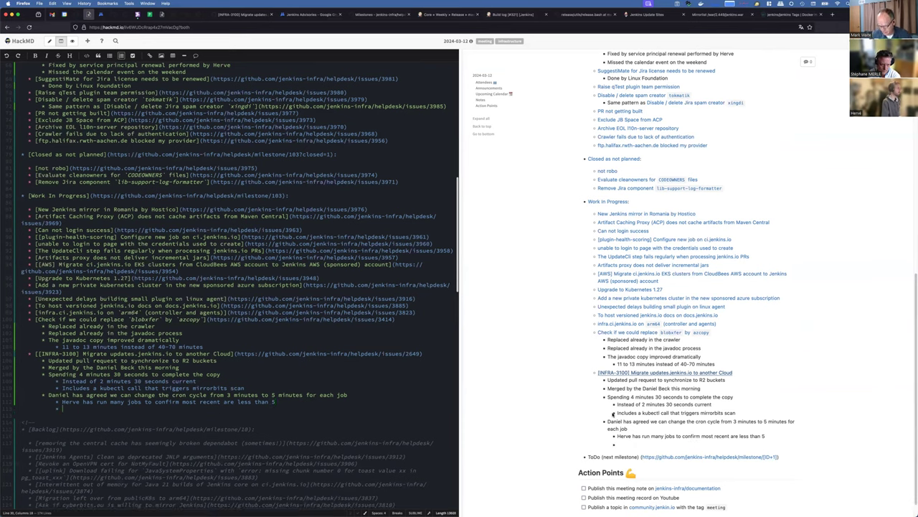
type("Builds")
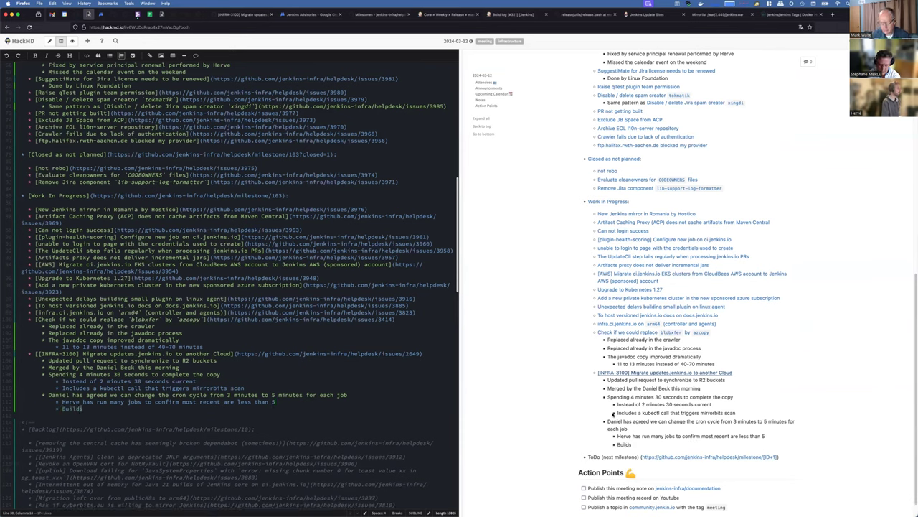
type(" do no")
key("BackSpace")
key("BackSpace")
key("BackSpace")
key("BackSpace")
key("BackSpace")
key("BackSpace")
key("BackSpace")
key("BackSpace")
key("BackSpace")
key("BackSpace")
key("BackSpace")
key("BackSpace")
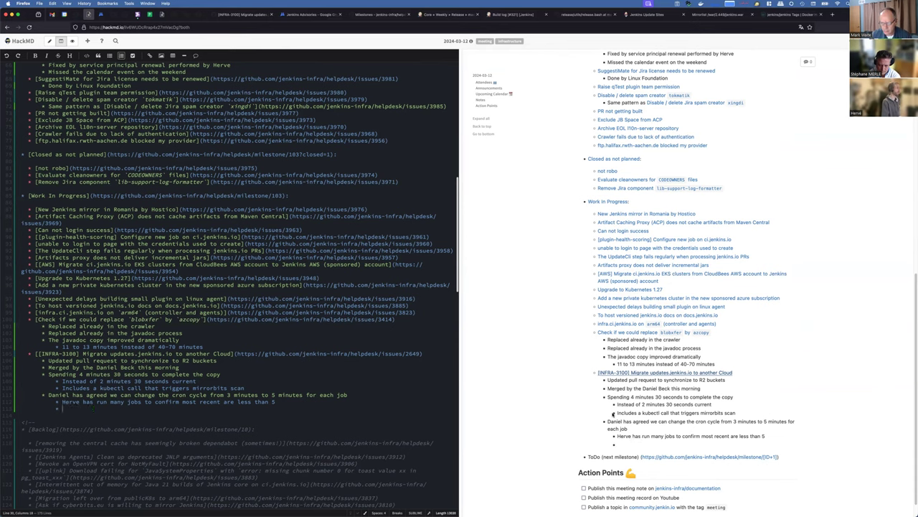
key("BackSpace")
type("minutes")
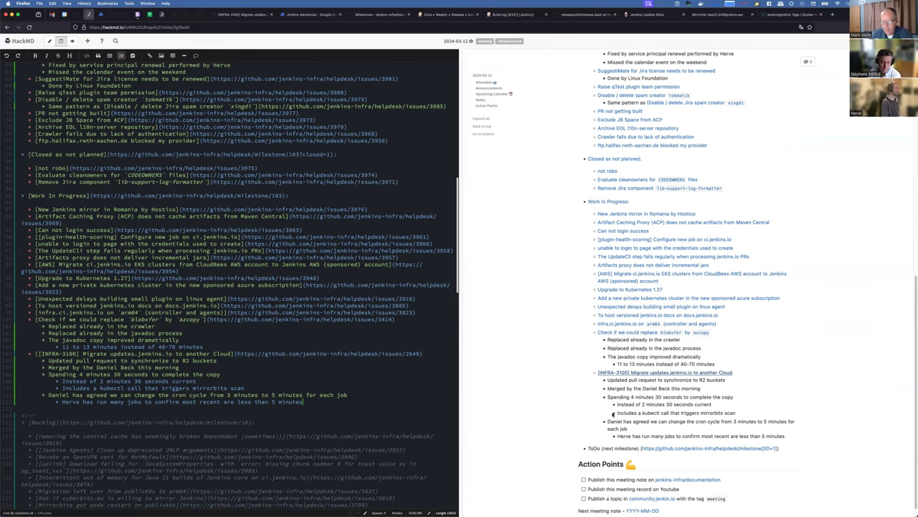
scroll(773, 400, "down", 1)
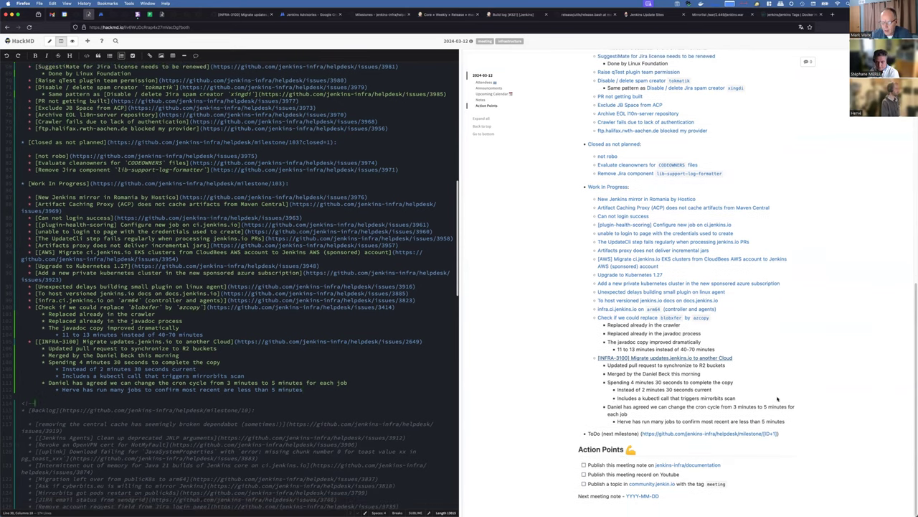
- Switch to the INFRA-3100 issue and scroll back to its top
left_click(237, 13)
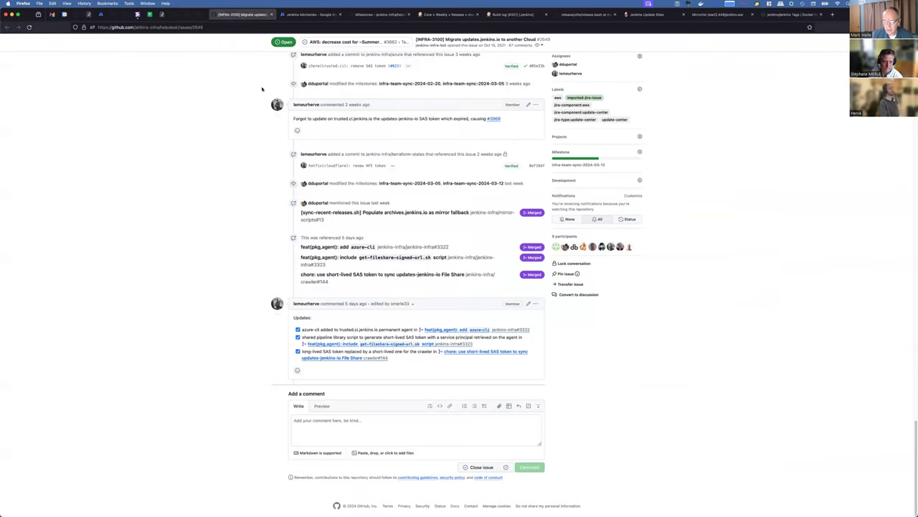
scroll(251, 115, "up", 10)
scroll(245, 106, "up", 15)
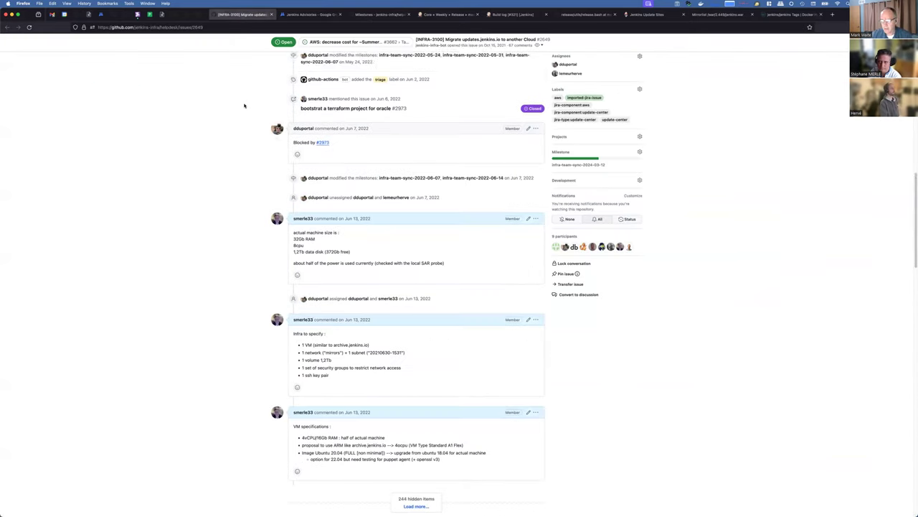
scroll(244, 106, "up", 1)
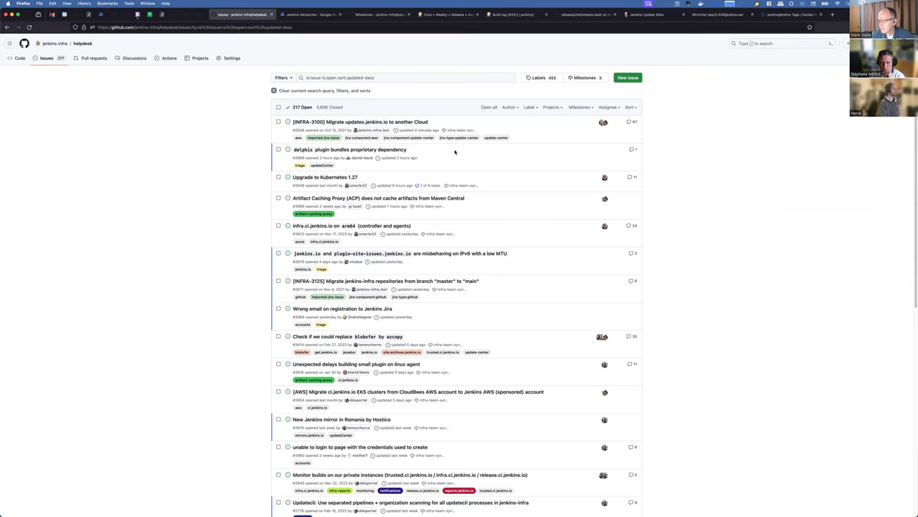
- Read issue #3989 'delphix plugin bundles proprietary dependency' in a new tab, then go back to the 217-issue helpdesk list
right_click(320, 149)
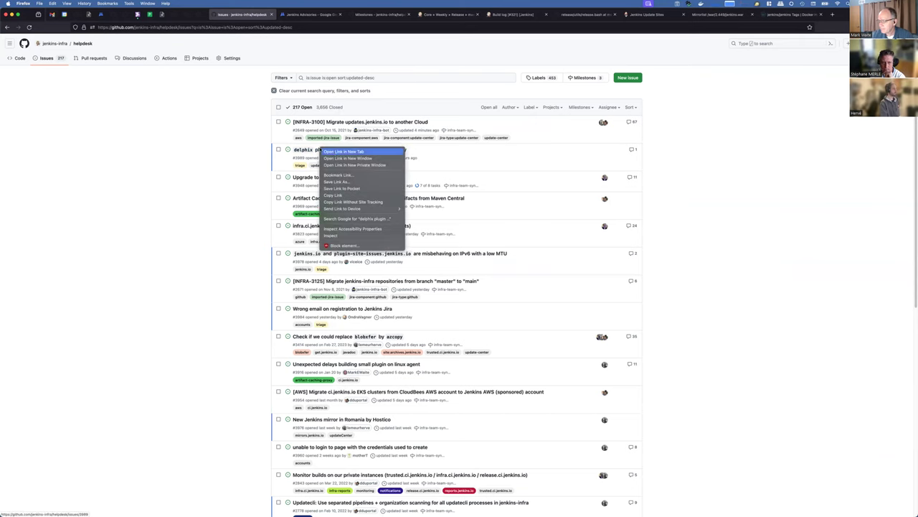
left_click(334, 152)
left_click(308, 15)
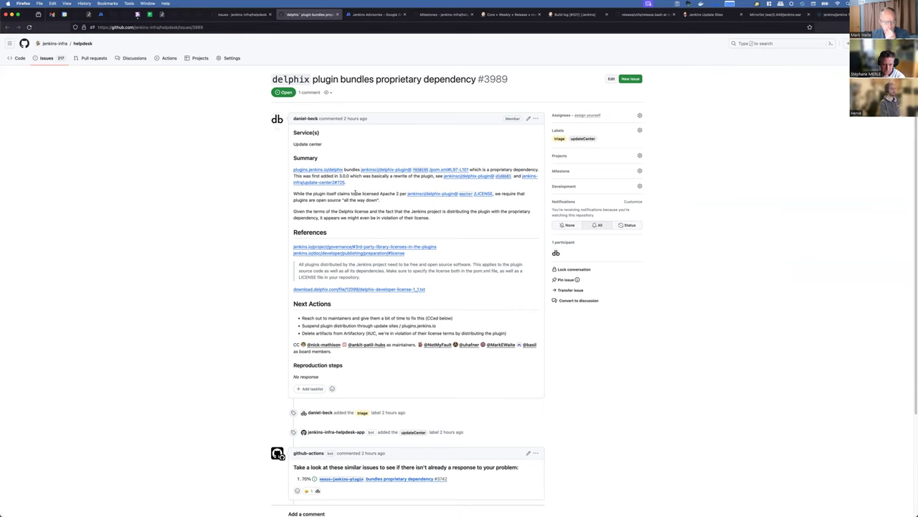
scroll(354, 193, "down", 2)
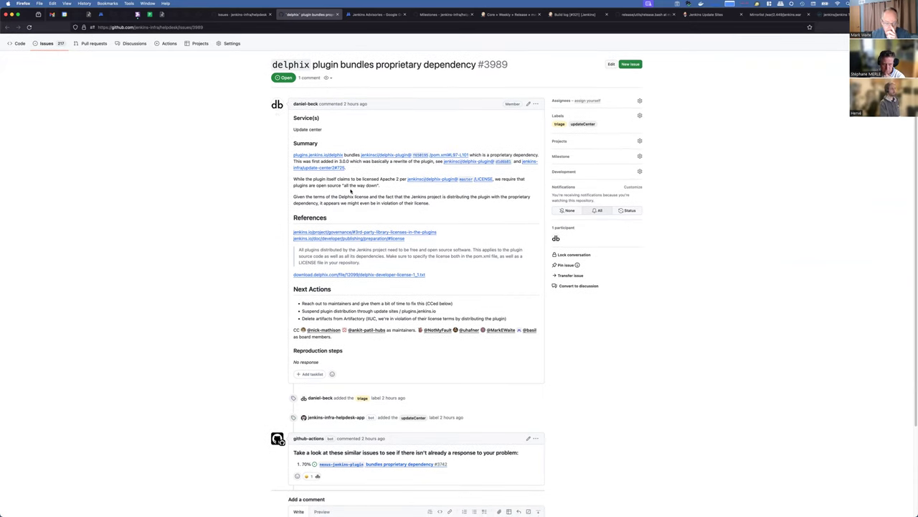
scroll(350, 189, "down", 5)
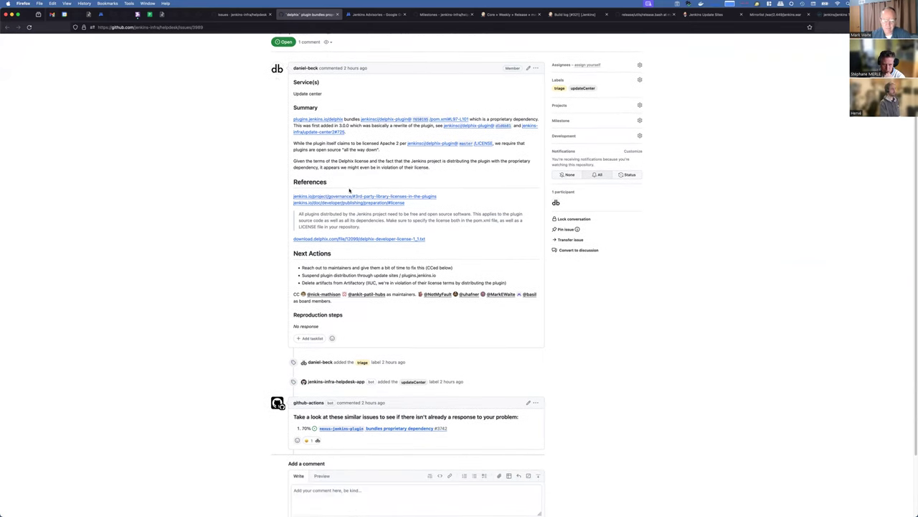
scroll(349, 191, "up", 6)
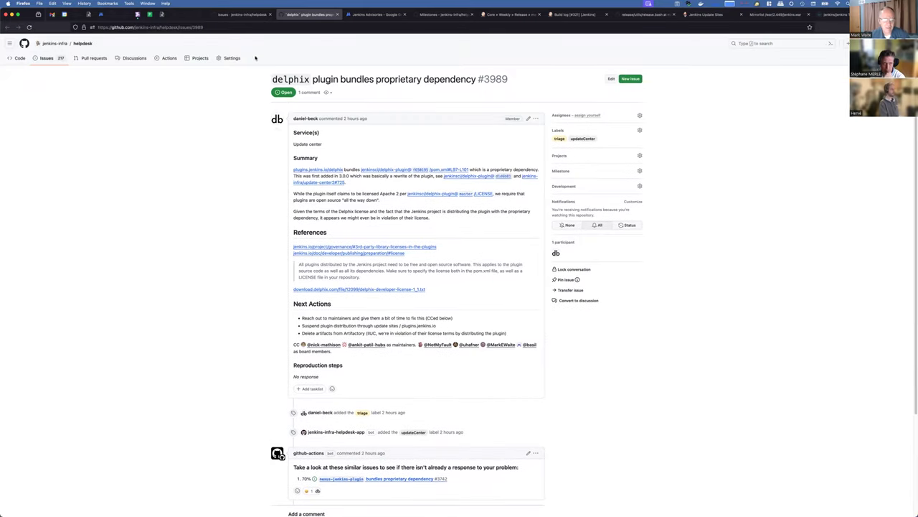
left_click(241, 15)
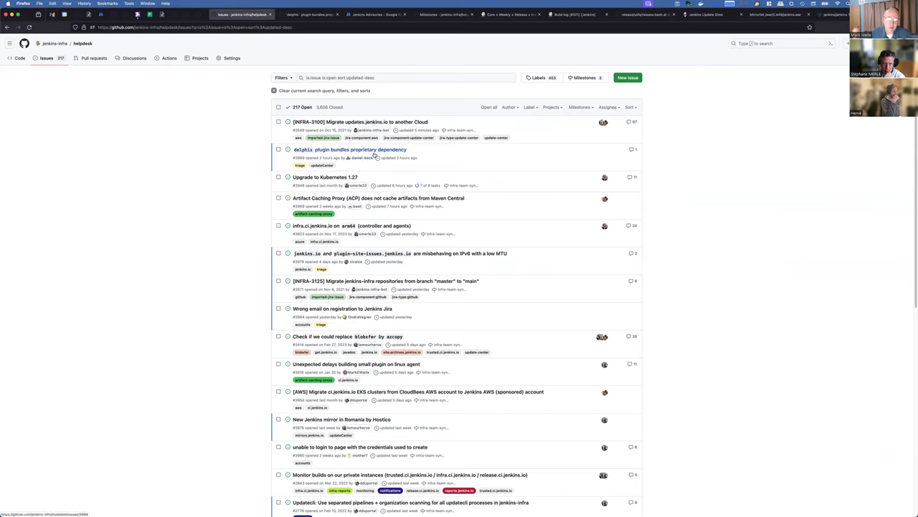
mouse_move(375, 151)
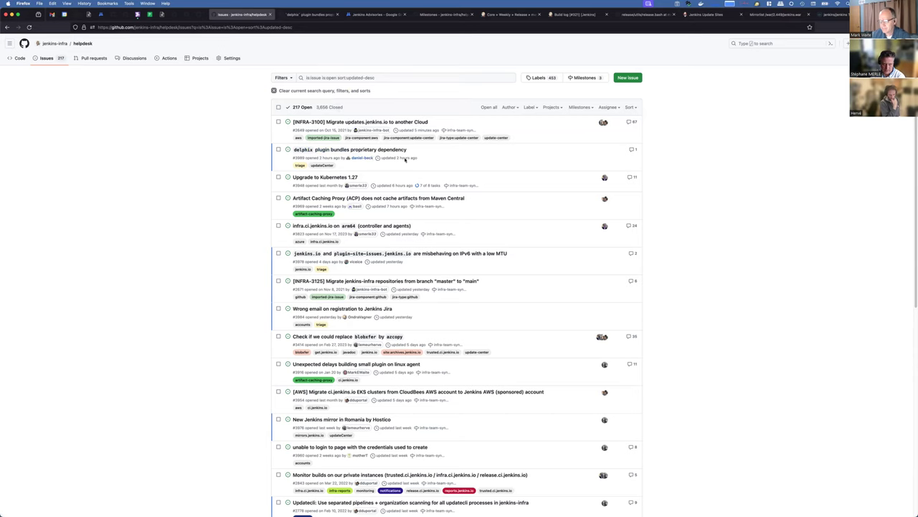
- Read issue #3978 about jenkins.io misbehaving over low-MTU IPv6 in a new tab, then go back to the helpdesk list
right_click(433, 256)
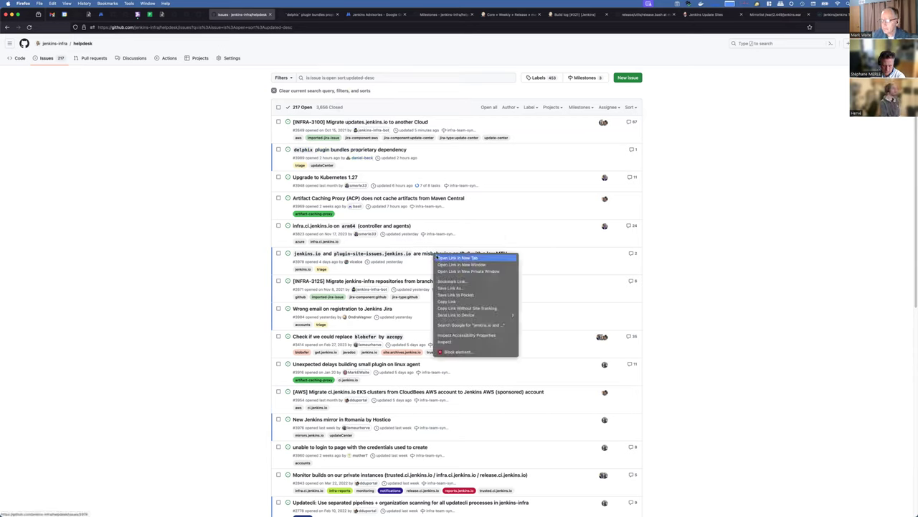
left_click(439, 259)
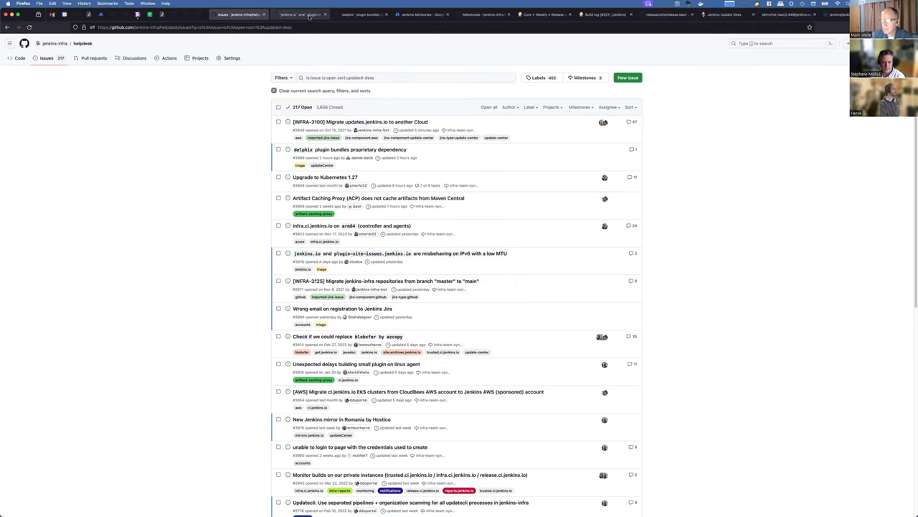
left_click(310, 16)
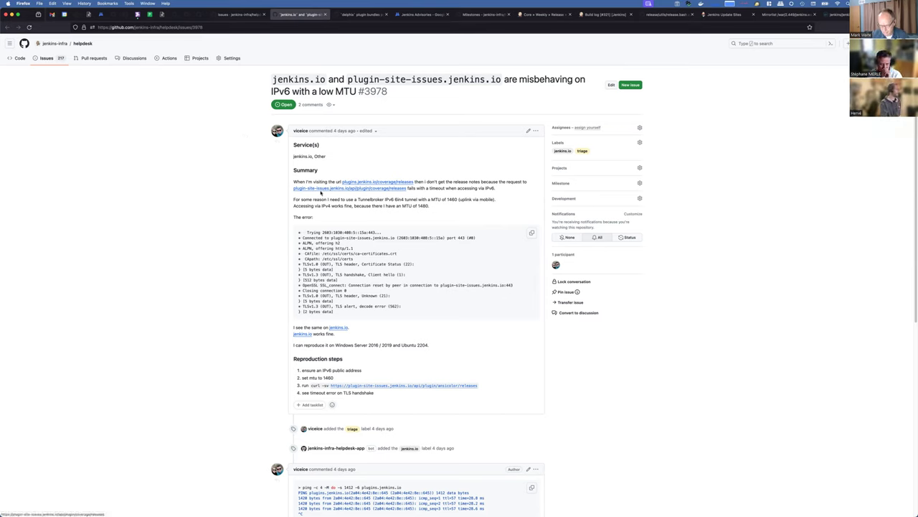
scroll(494, 188, "down", 5)
scroll(495, 191, "down", 3)
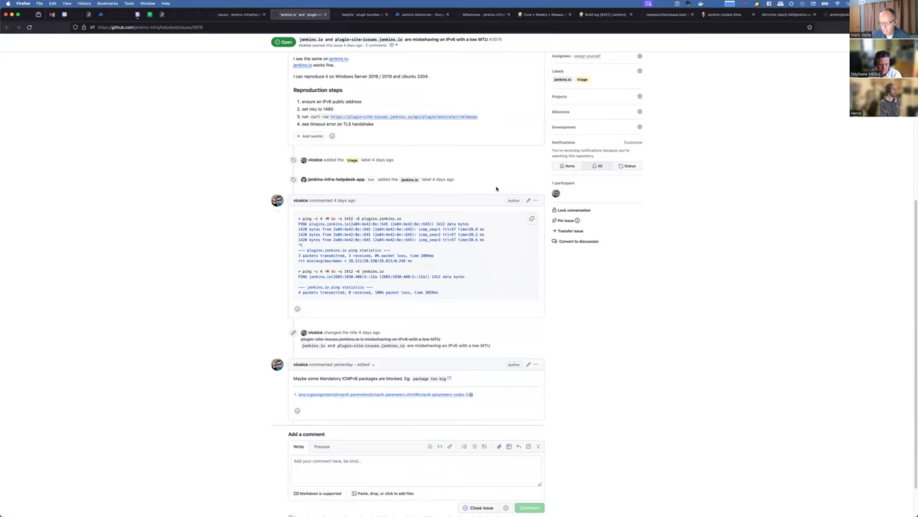
scroll(496, 188, "up", 7)
scroll(496, 188, "up", 2)
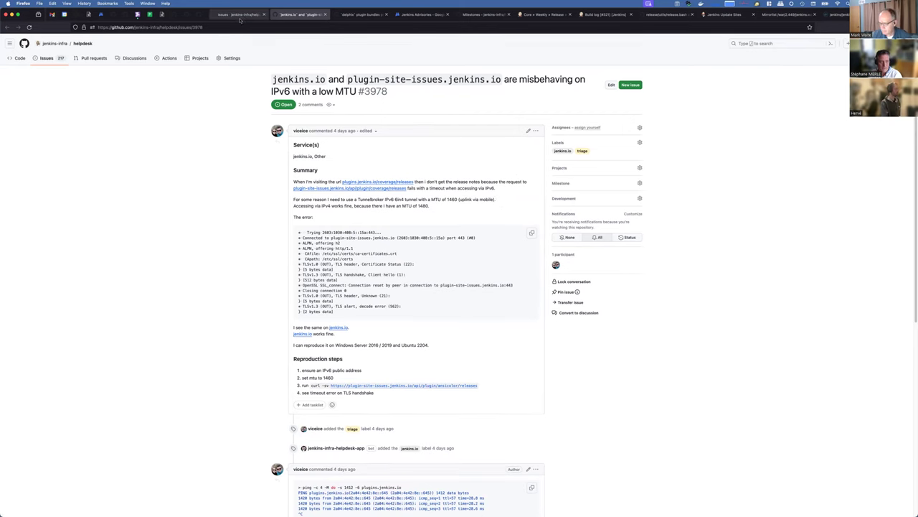
left_click(234, 15)
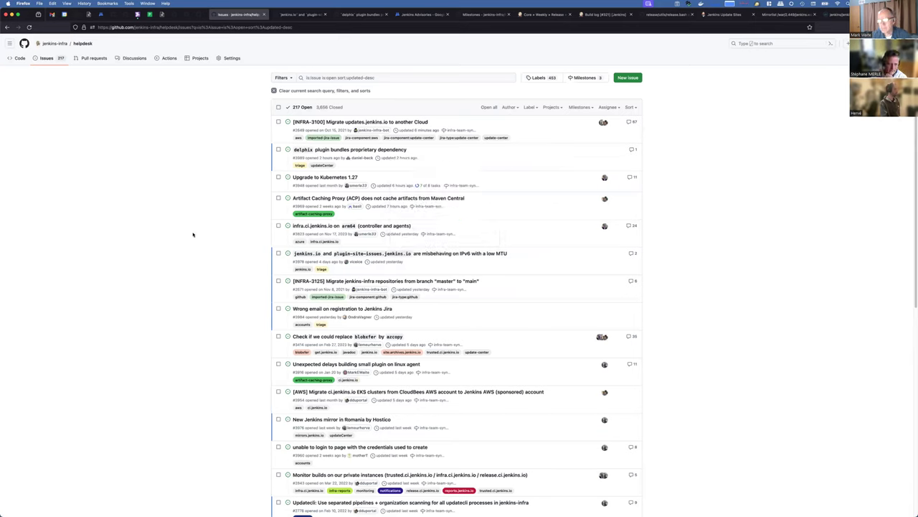
- Open issue #3984 'Wrong email on registration to Jenkins Jira' in a new tab, skim the helpdesk list, then return to the HackMD notes
right_click(332, 308)
left_click(354, 310)
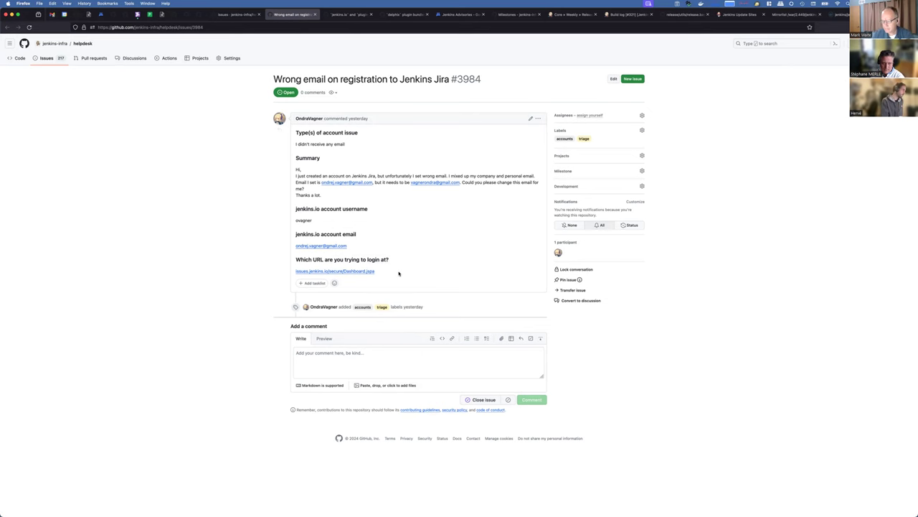
left_click(235, 15)
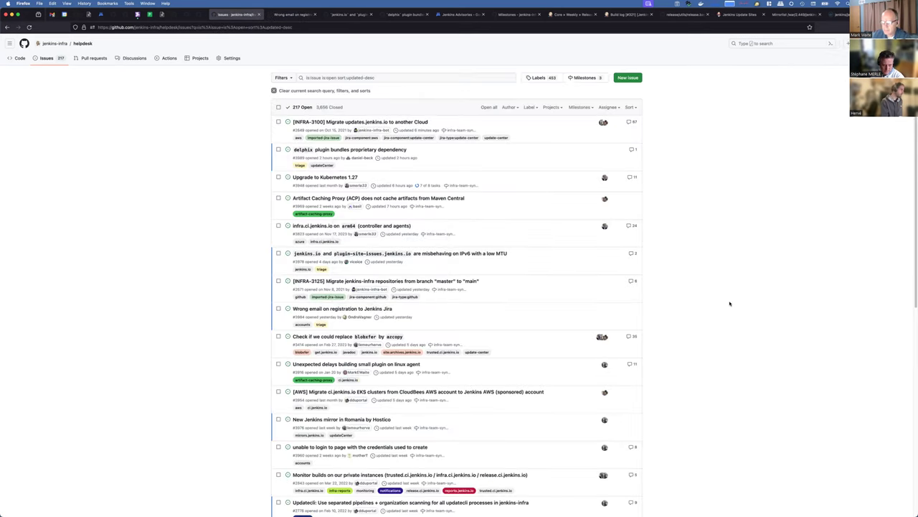
scroll(727, 305, "down", 10)
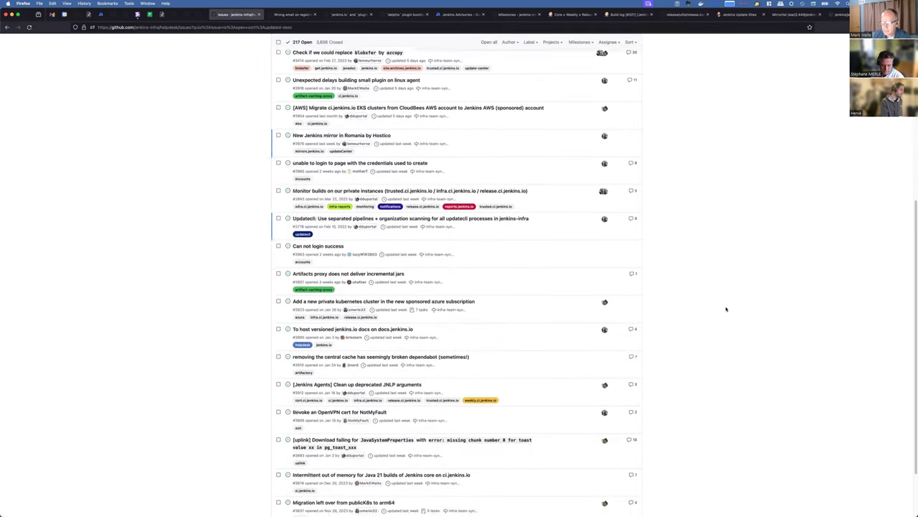
scroll(726, 309, "up", 10)
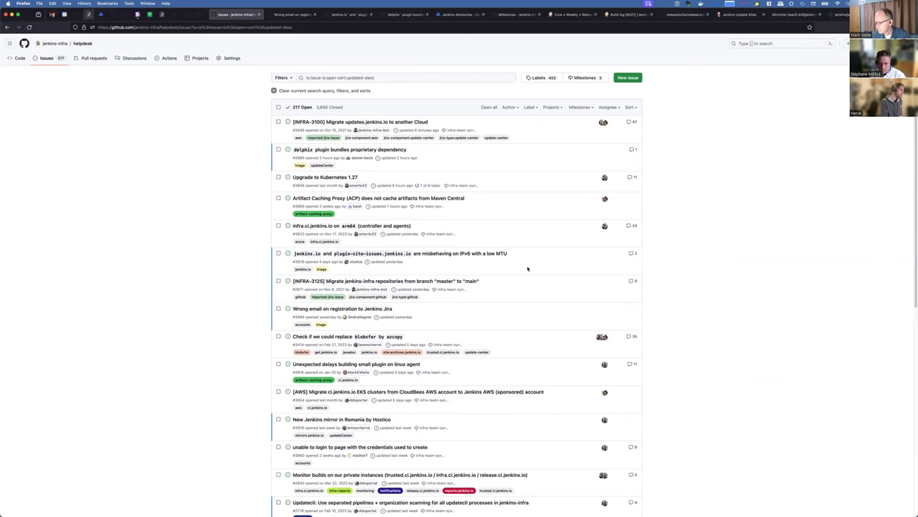
key("super+4")
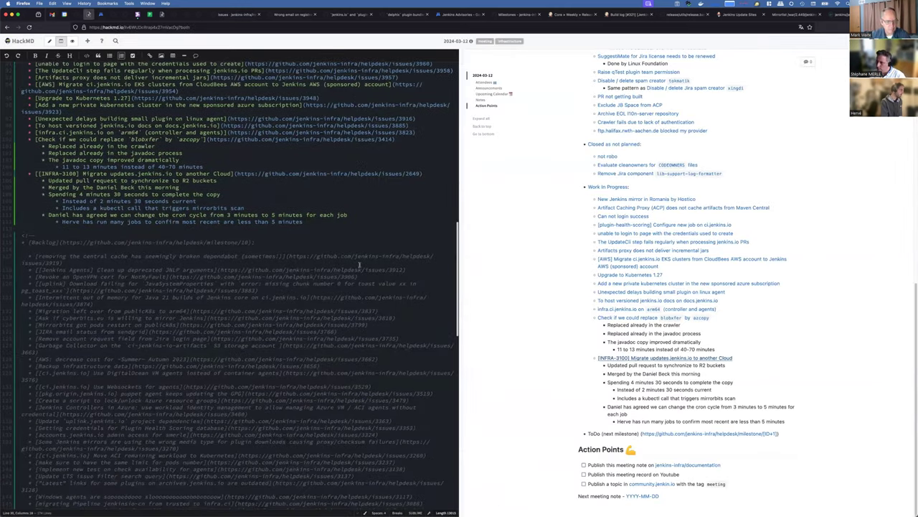